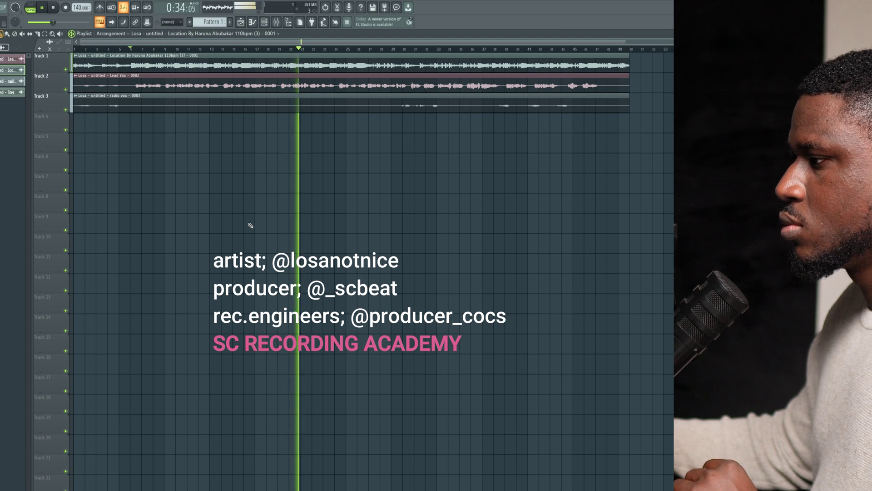
- Stop playback and route the beat, lead vox and radio vox clips to mixer tracks 1, 2 and 3 respectively
{"action": "key", "text": "space"}
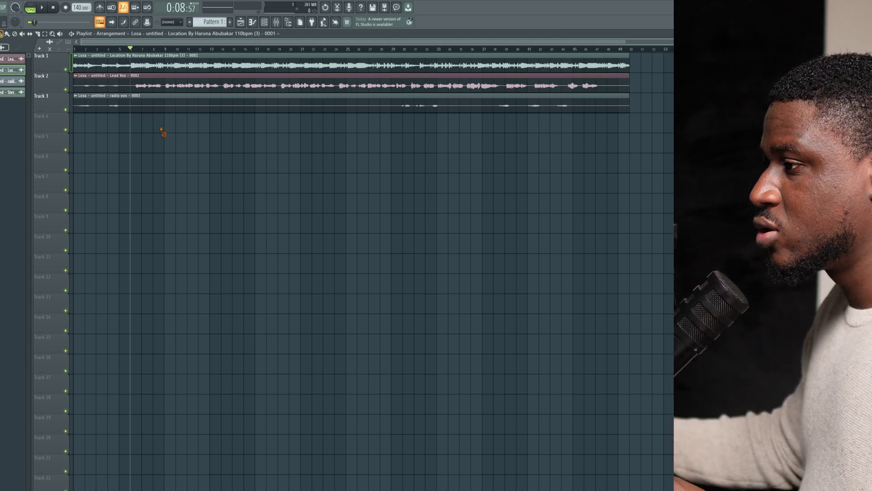
{"action": "double_click", "coordinate": [147, 65]}
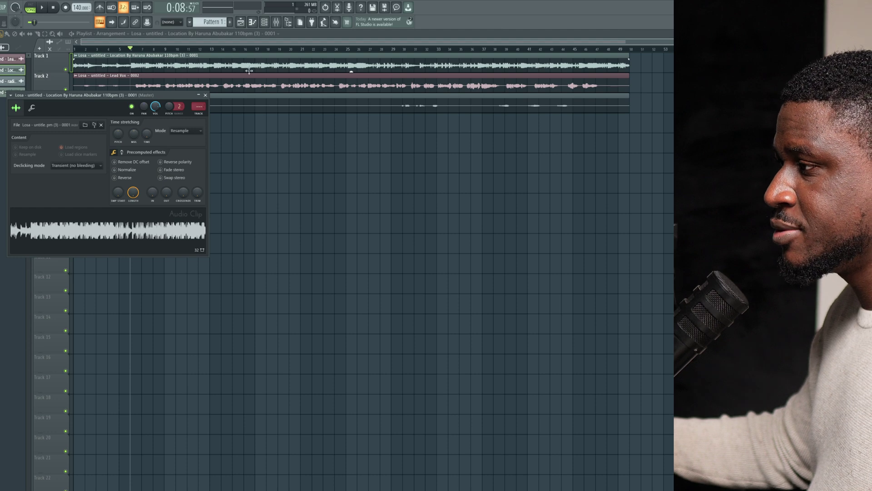
{"action": "left_click", "coordinate": [200, 114]}
{"action": "double_click", "coordinate": [216, 84]}
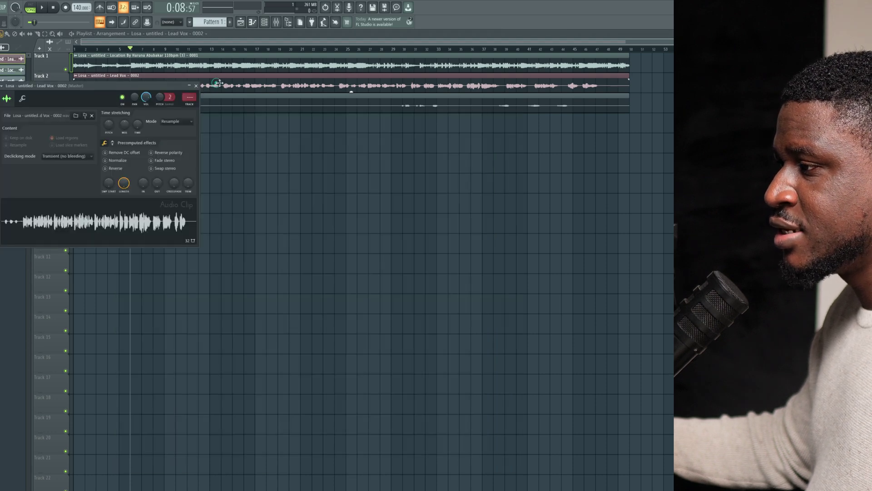
{"action": "left_click", "coordinate": [190, 98]}
{"action": "double_click", "coordinate": [304, 103]}
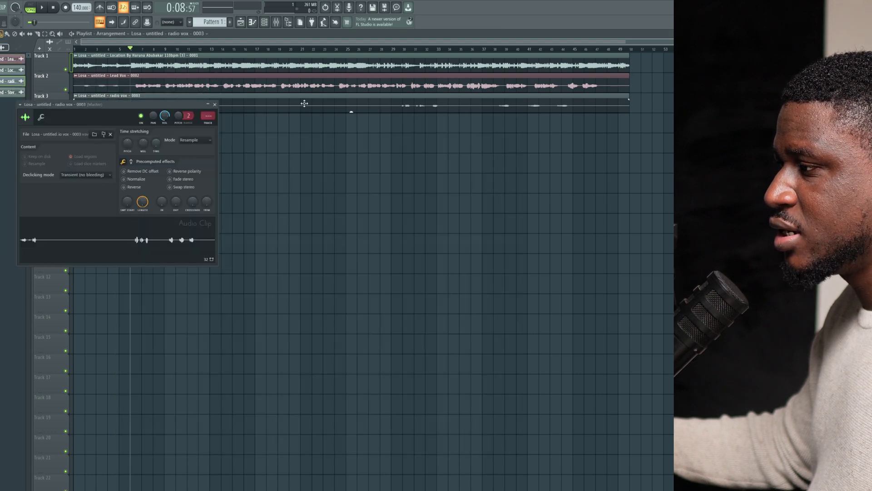
{"action": "left_click", "coordinate": [203, 125]}
{"action": "right_click", "coordinate": [617, 167]}
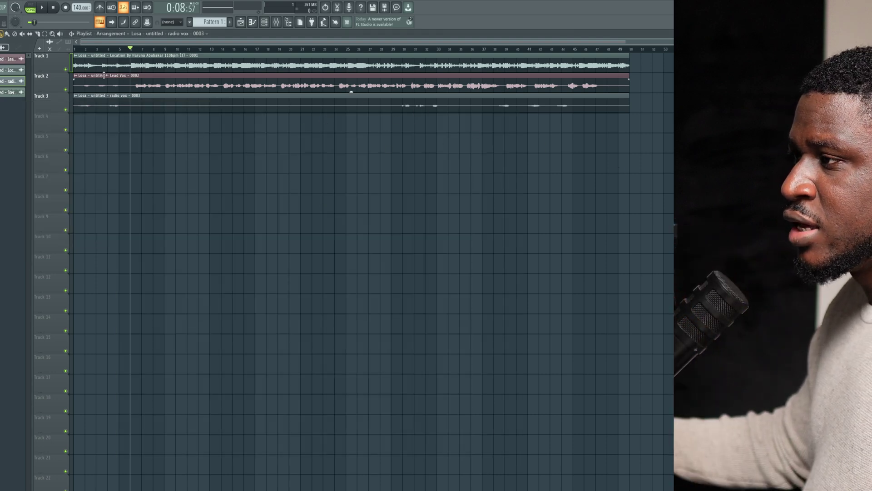
- Detect the beat clip's tempo within the 75 to 150 BPM range and apply the detected value as the project tempo
{"action": "double_click", "coordinate": [145, 68]}
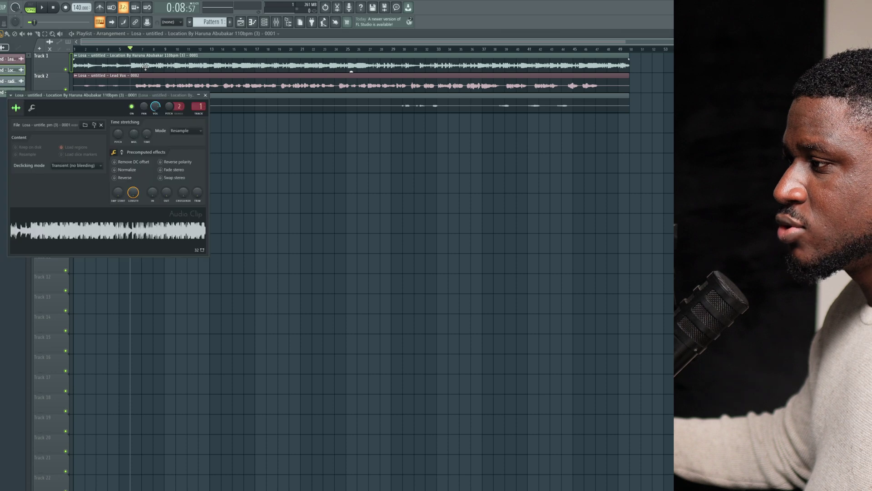
{"action": "right_click", "coordinate": [136, 225]}
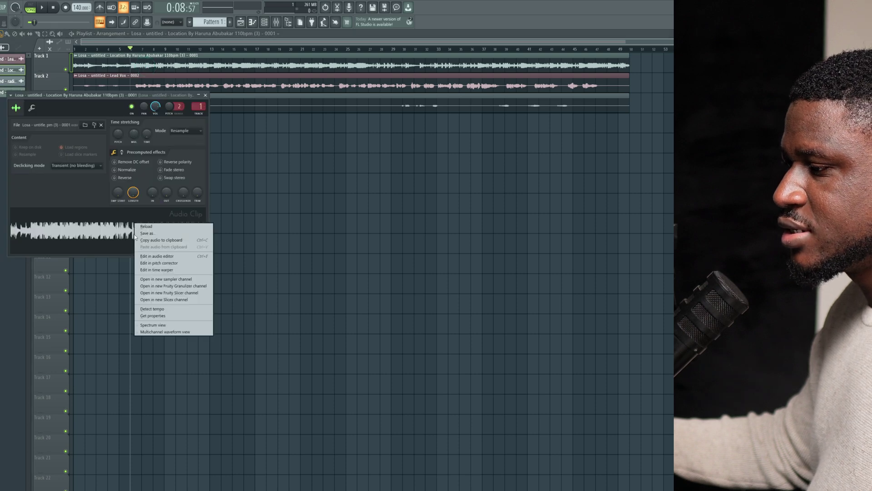
{"action": "left_click", "coordinate": [153, 309]}
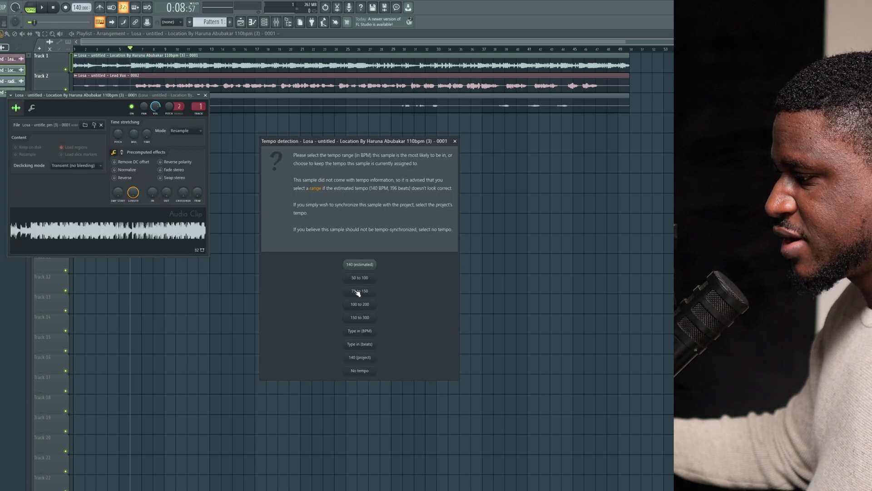
{"action": "left_click", "coordinate": [359, 293]}
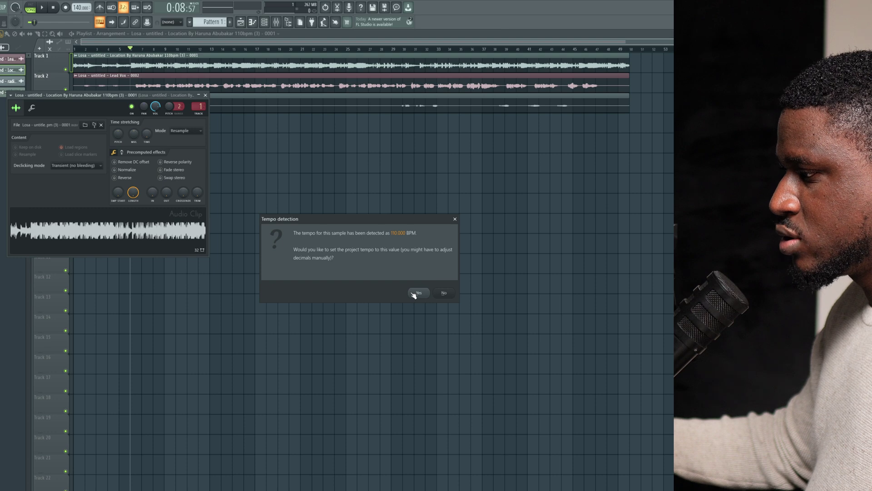
{"action": "left_click", "coordinate": [415, 294]}
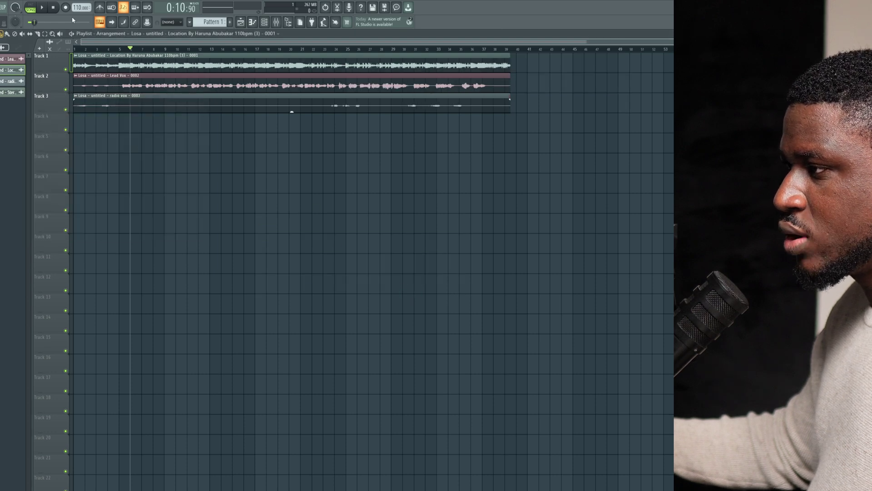
- Play the arrangement with the metronome on to check the tempo, switch the metronome off, and return the playhead to about bar 5
{"action": "left_click", "coordinate": [99, 7]}
{"action": "key", "text": "space"}
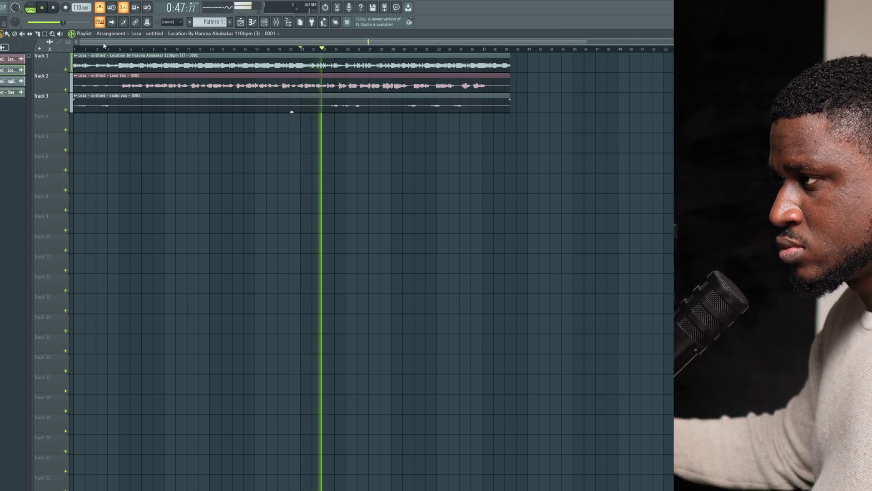
{"action": "key", "text": "space"}
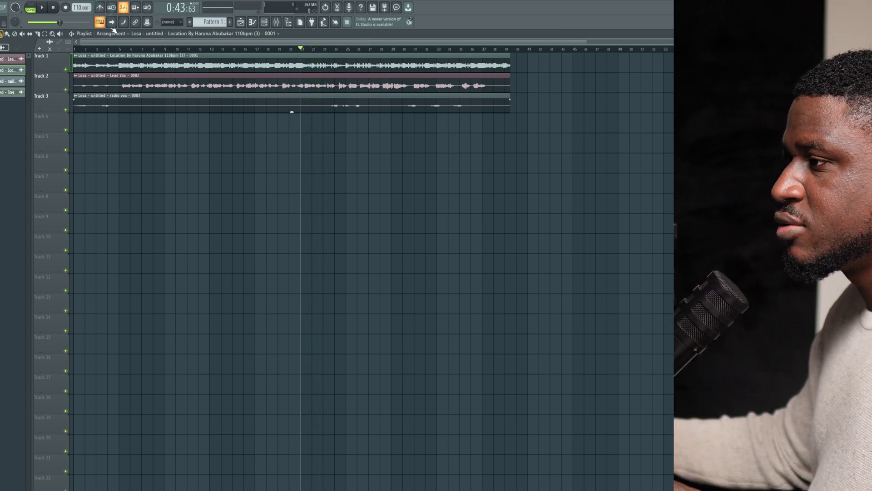
{"action": "left_click", "coordinate": [132, 47]}
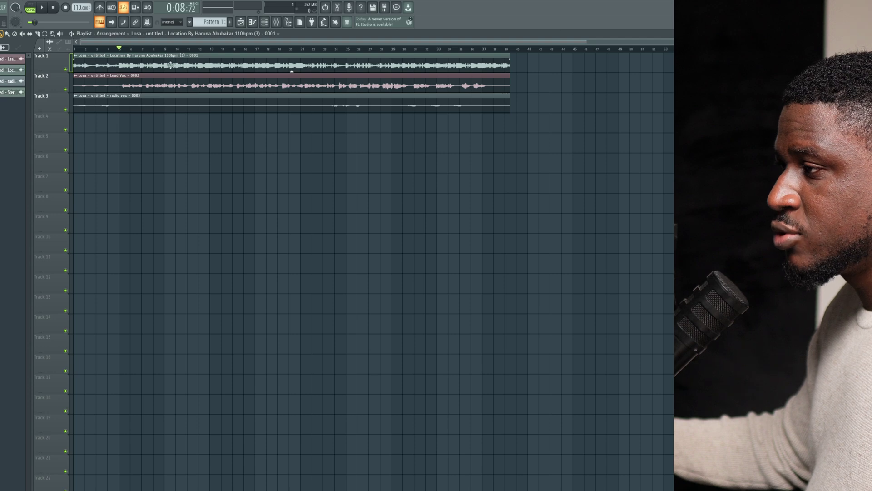
- Switch to the Tunebat analyzer in the browser to check the beat's key and BPM, and return to the playlist
{"action": "key", "text": "super"}
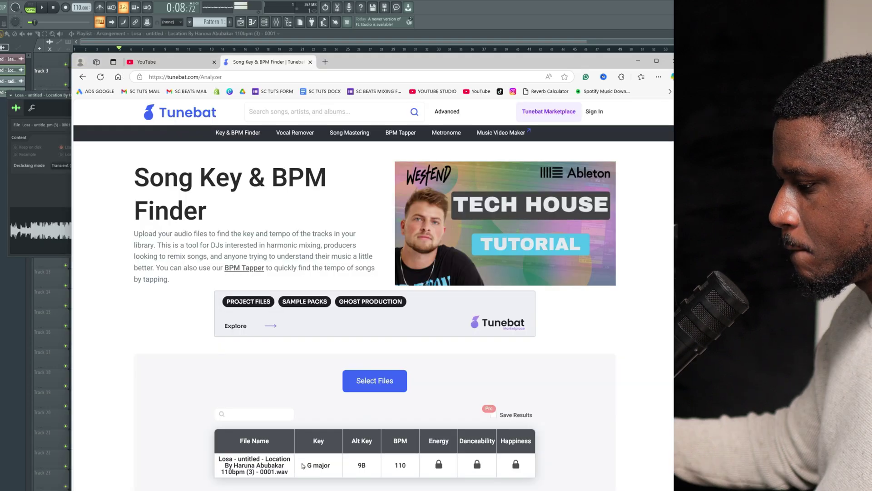
{"action": "double_click", "coordinate": [402, 464]}
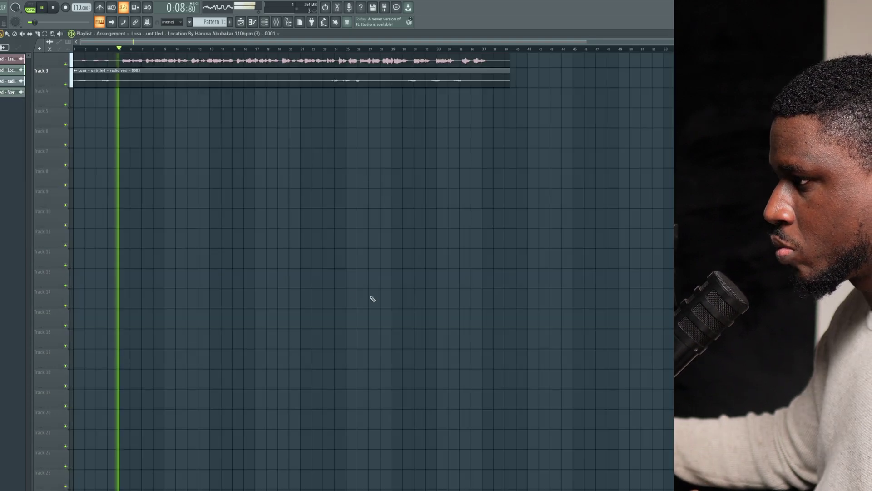
{"action": "key", "text": "space"}
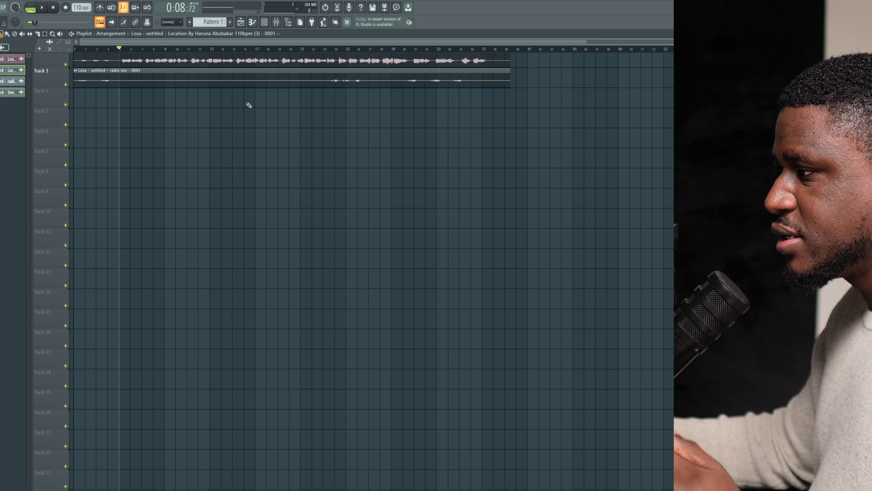
{"action": "scroll", "coordinate": [249, 105], "scroll_direction": "up", "scroll_amount": 1}
- Open the mixer on the lead vox track and load Auto-Tune in its first effect slot
{"action": "double_click", "coordinate": [175, 66]}
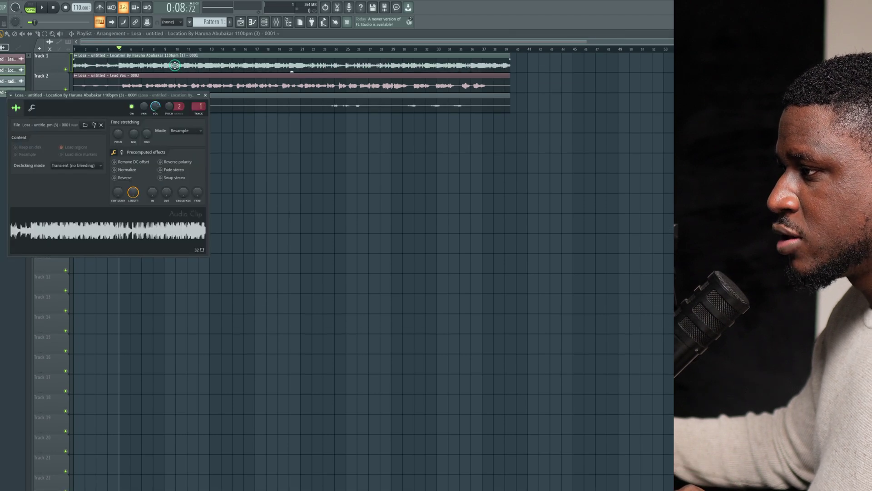
{"action": "double_click", "coordinate": [242, 85]}
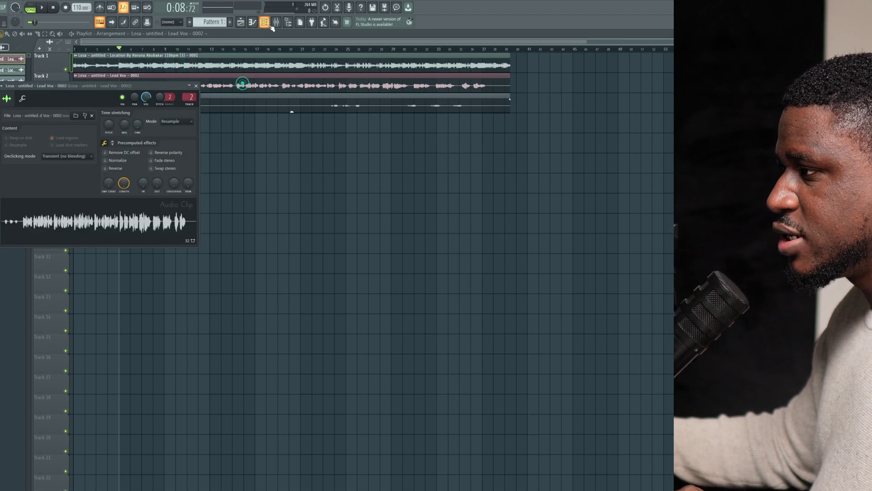
{"action": "left_click", "coordinate": [277, 23]}
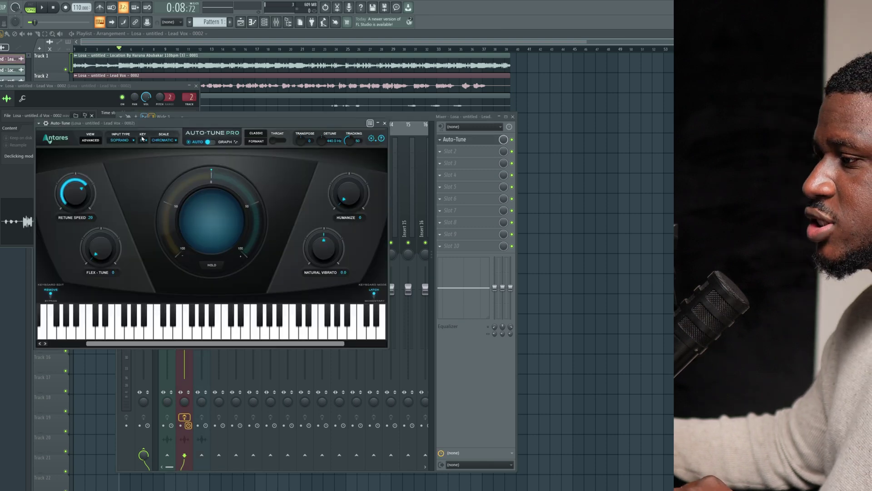
- Set Auto-Tune to the Low Male input type, key G, Major scale and Retune Speed 0
{"action": "left_click", "coordinate": [168, 140]}
{"action": "left_click", "coordinate": [172, 140]}
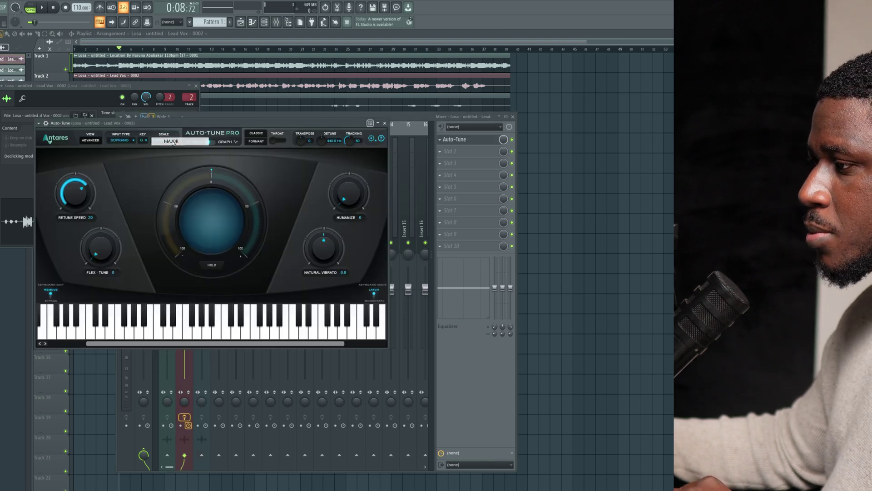
{"action": "left_click", "coordinate": [127, 140]}
{"action": "left_click", "coordinate": [127, 157]}
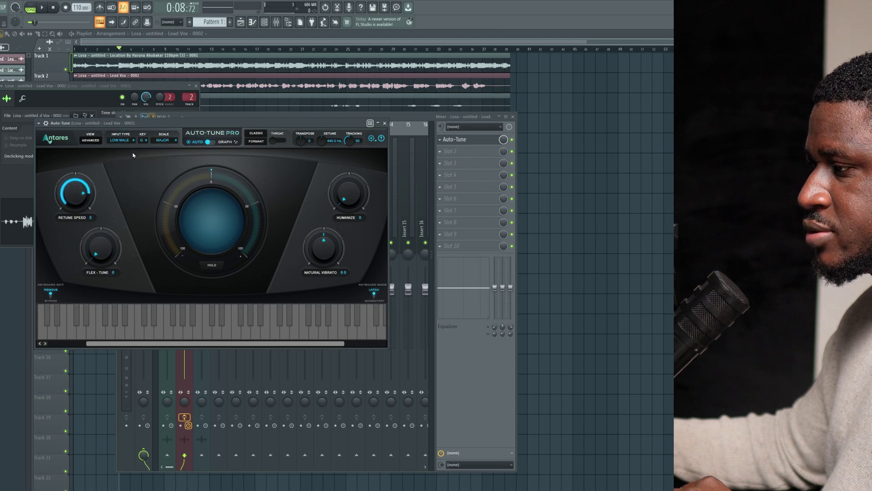
- Play the song to hear the tuned lead vocal, closing the lead vox clip settings and keeping Auto-Tune in view
{"action": "left_click_drag", "start_coordinate": [154, 125], "coordinate": [208, 148]}
{"action": "key", "text": "space"}
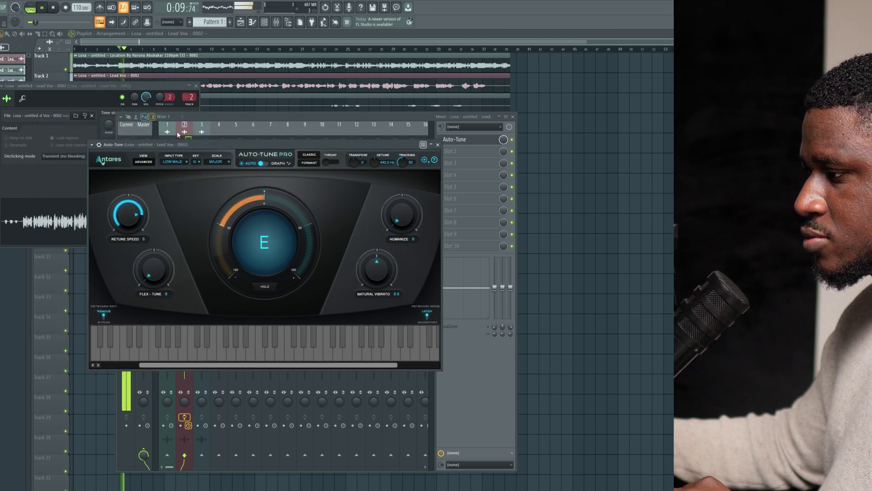
{"action": "left_click", "coordinate": [195, 87]}
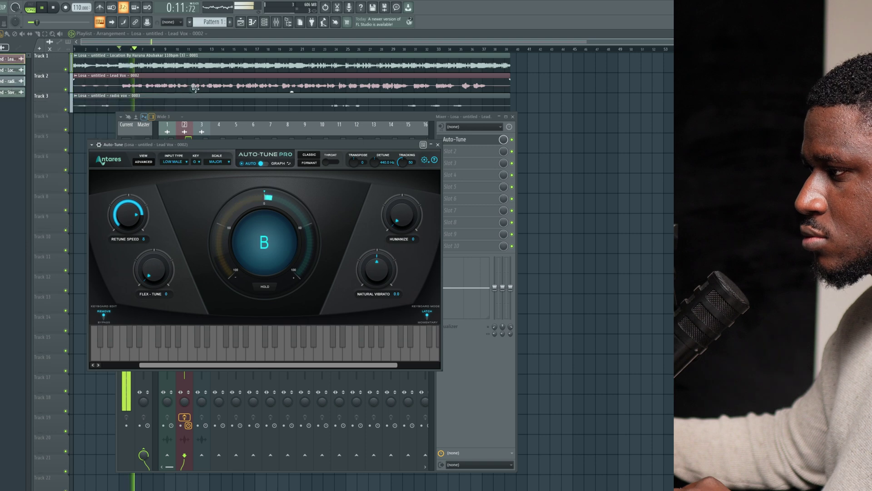
{"action": "left_click_drag", "start_coordinate": [189, 145], "coordinate": [200, 149]}
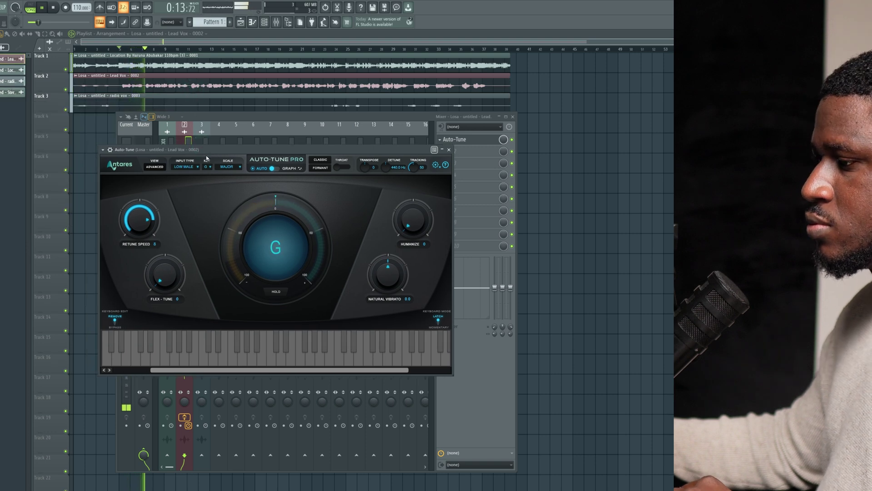
{"action": "key", "text": "space"}
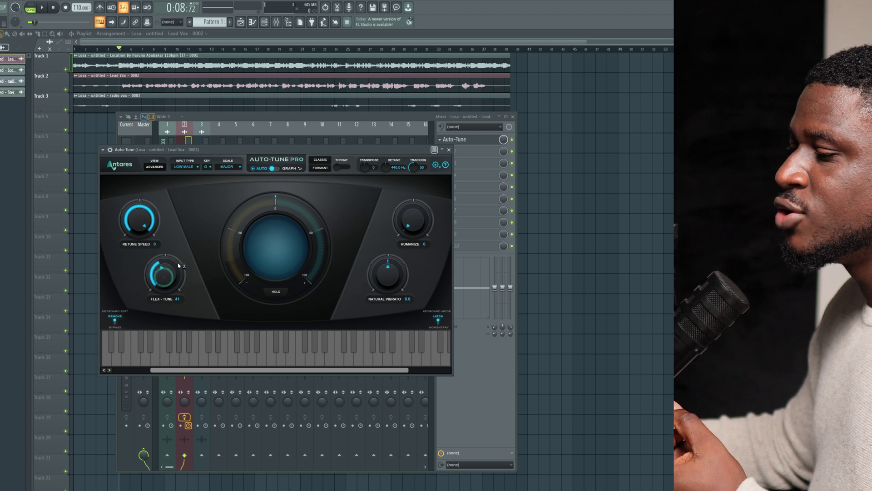
- Set Auto-Tune's Flex-Tune to 41, Retune Speed to 7 and Humanize to 100 while listening to the lead vocal
{"action": "left_click_drag", "start_coordinate": [178, 266], "coordinate": [181, 262]}
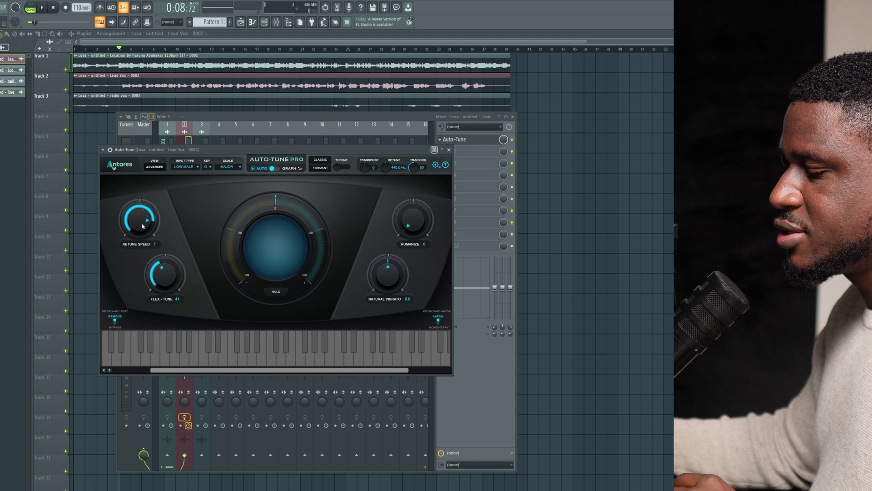
{"action": "key", "text": "space"}
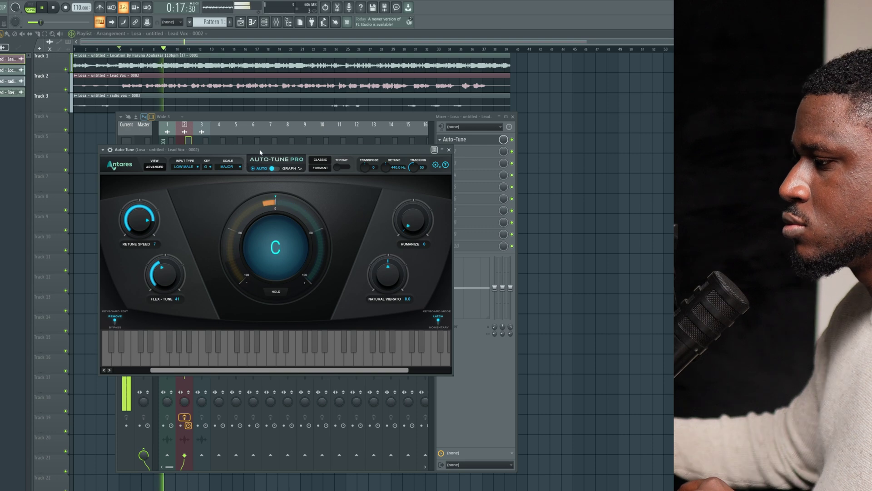
{"action": "key", "text": "space"}
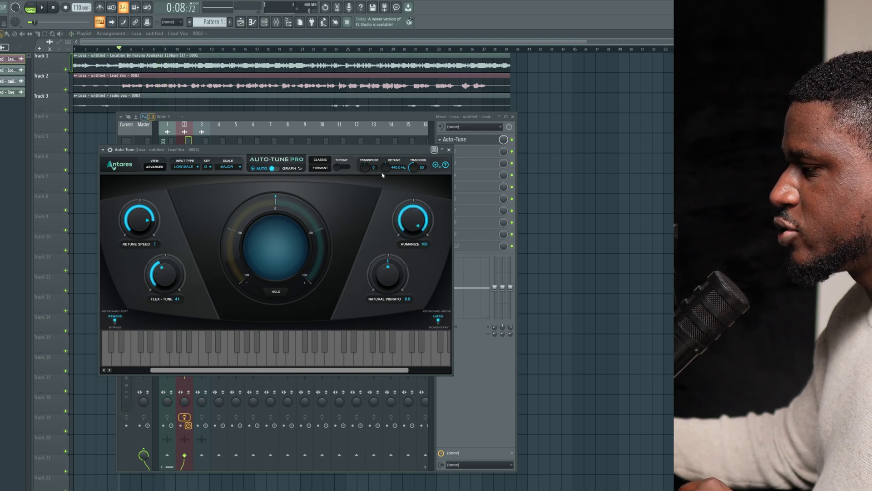
{"action": "key", "text": "space"}
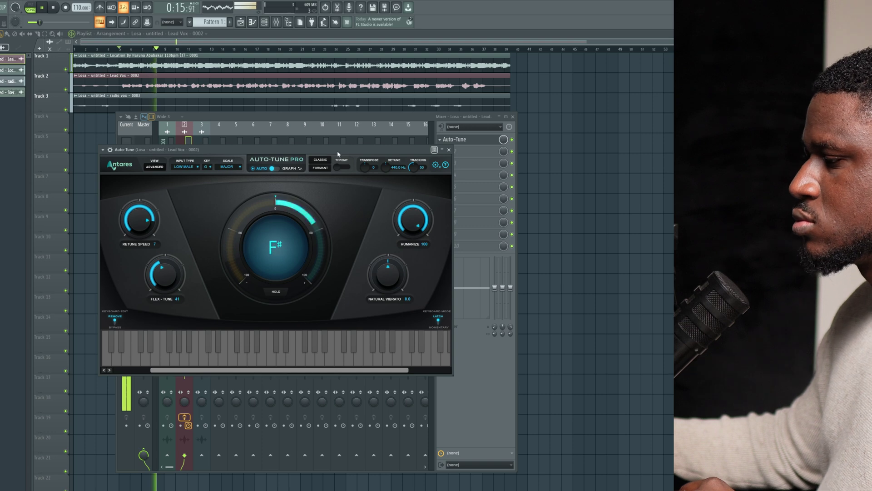
- Compare the lead vocal with Auto-Tune bypassed, re-enable the effect, and close the plugin window
{"action": "left_click", "coordinate": [110, 149]}
{"action": "key", "text": "space"}
{"action": "key", "text": "space"}
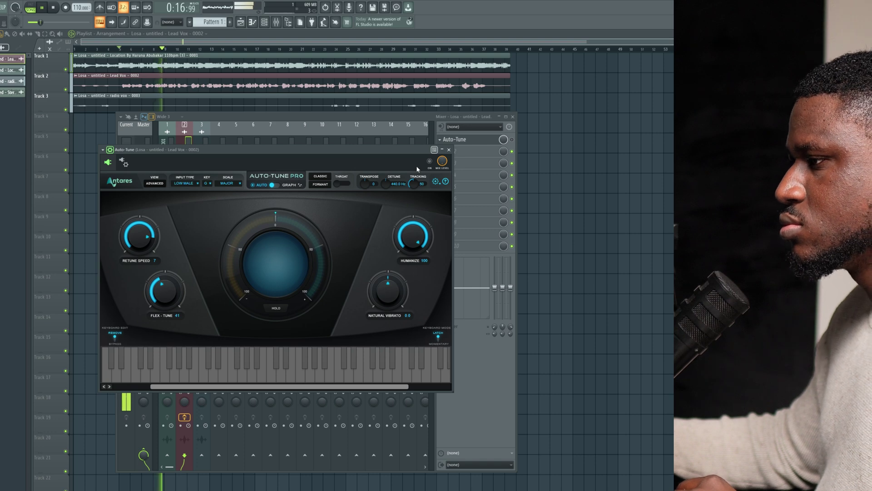
{"action": "key", "text": "space"}
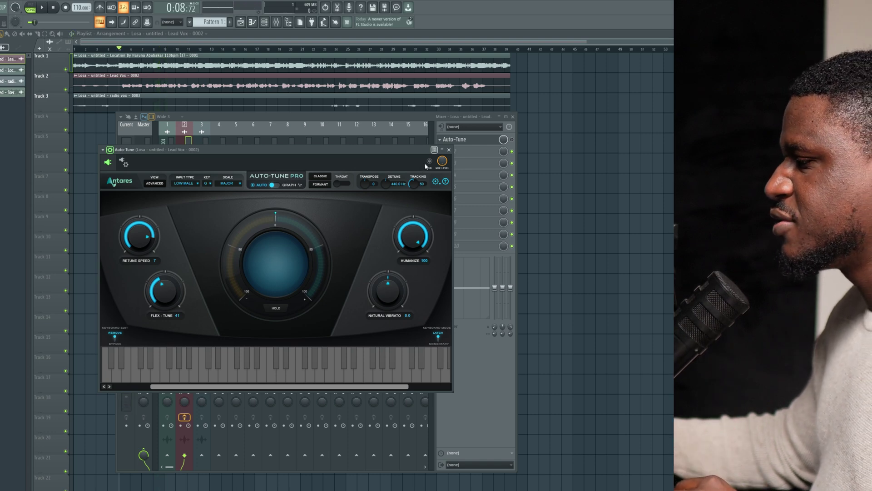
{"action": "left_click", "coordinate": [429, 161]}
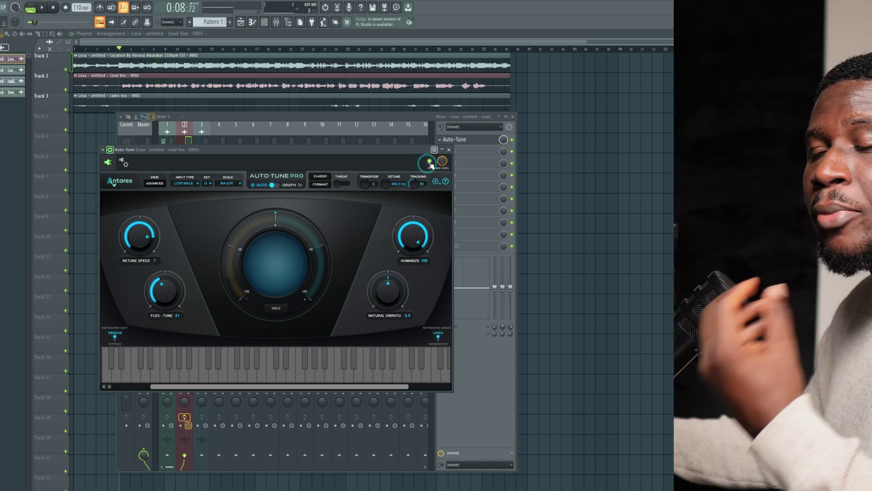
{"action": "left_click", "coordinate": [448, 150]}
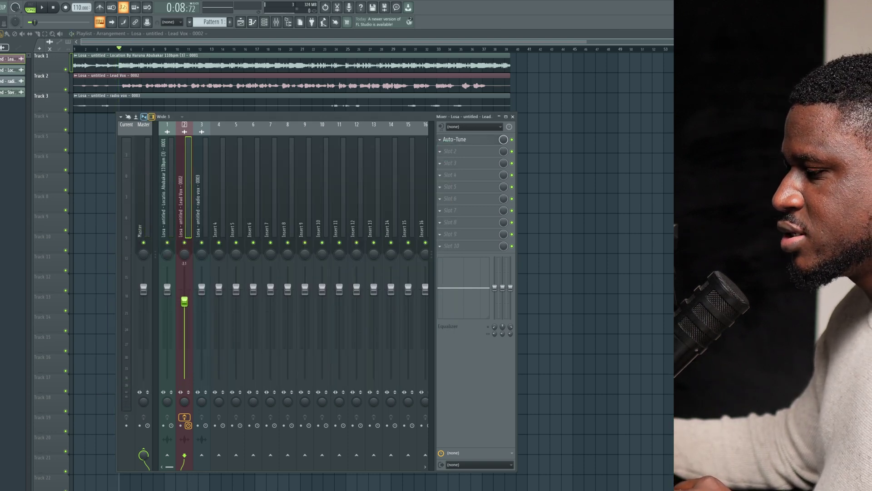
- Raise the lead vox fader slightly and load RX Pro Voice De-noise in slot 2 of its effects chain
{"action": "left_click_drag", "start_coordinate": [184, 301], "coordinate": [184, 295]}
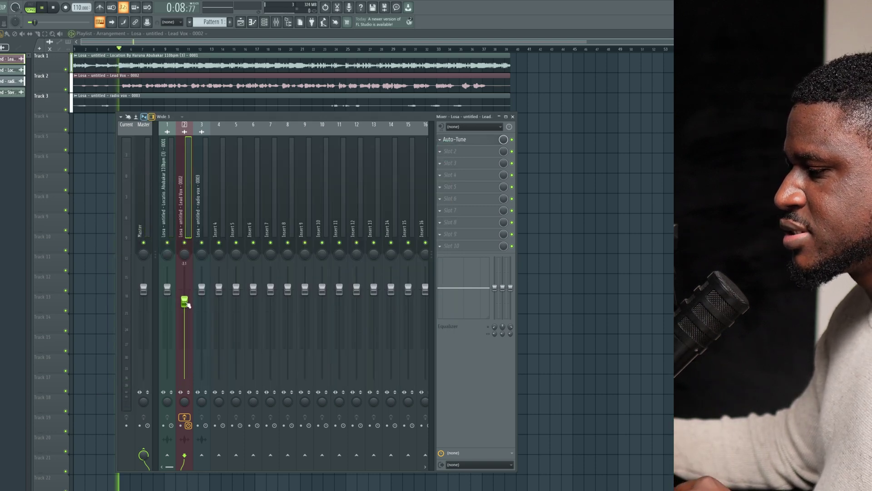
{"action": "left_click", "coordinate": [459, 153]}
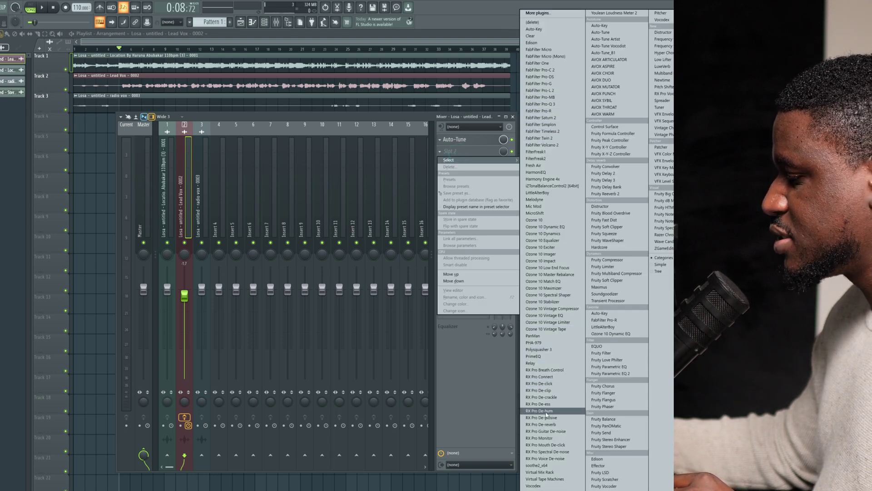
{"action": "left_click", "coordinate": [544, 458]}
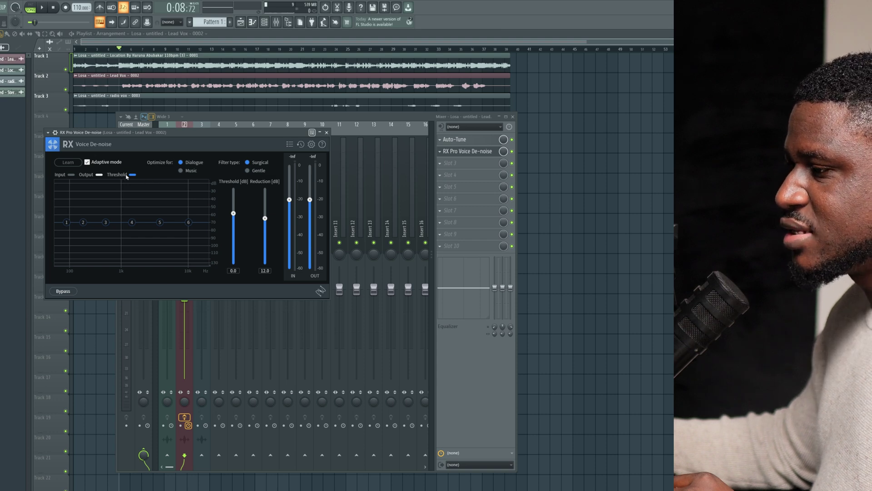
- Add RX Pro Breath Control in slot 3, setting its target level to -42.5 dBFS and sensitivity to 76.0 while listening to the vocal
{"action": "left_click", "coordinate": [482, 164]}
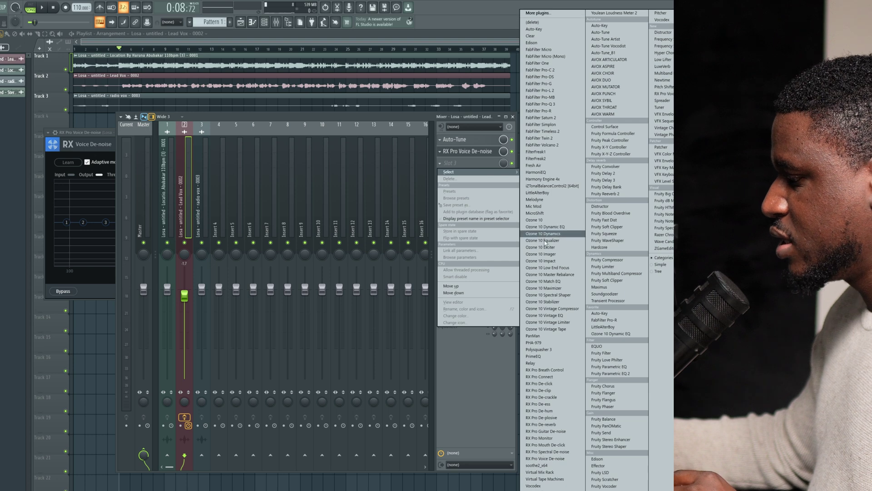
{"action": "left_click", "coordinate": [545, 370]}
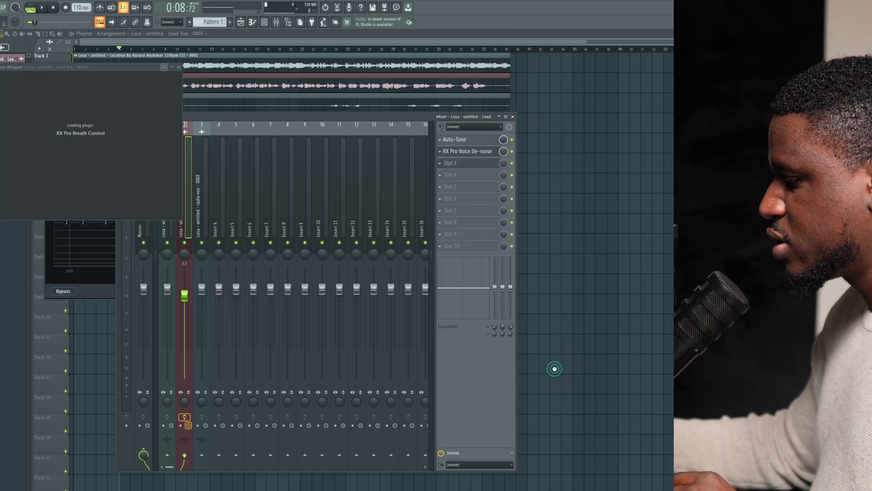
{"action": "left_click_drag", "start_coordinate": [63, 71], "coordinate": [269, 177]}
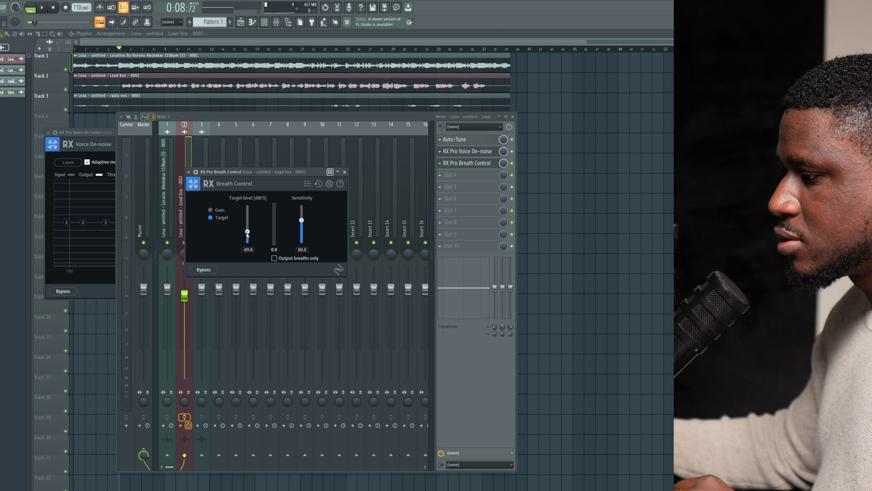
{"action": "key", "text": "space"}
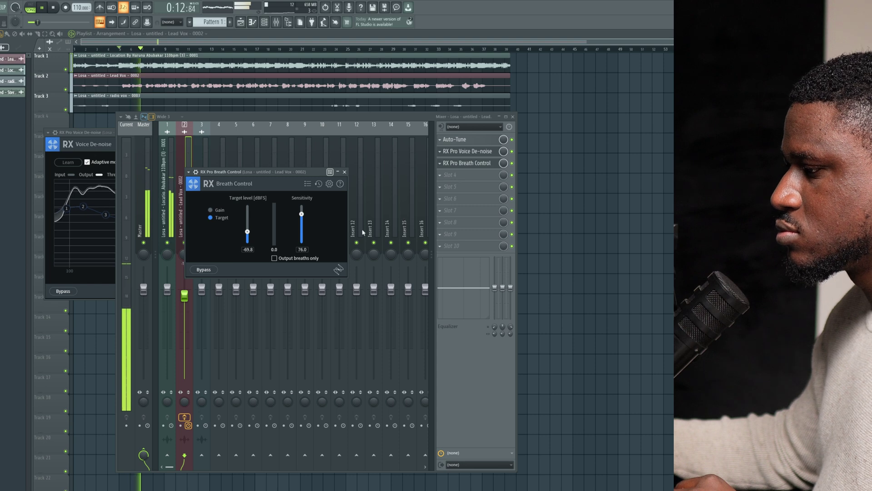
{"action": "left_click_drag", "start_coordinate": [247, 231], "coordinate": [247, 226]}
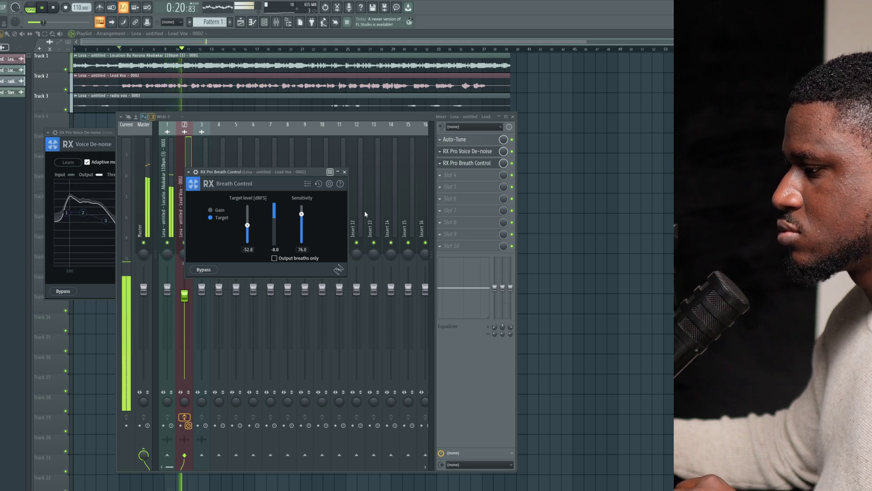
{"action": "left_click_drag", "start_coordinate": [247, 225], "coordinate": [247, 222]}
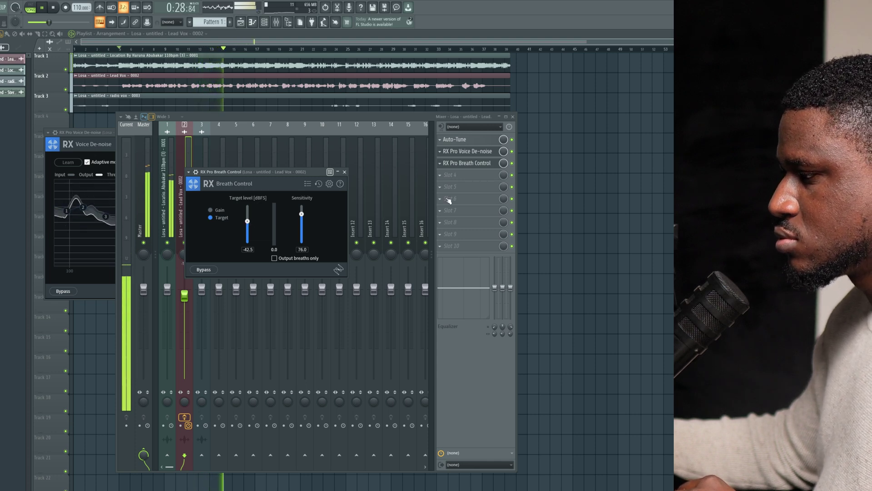
{"action": "key", "text": "space"}
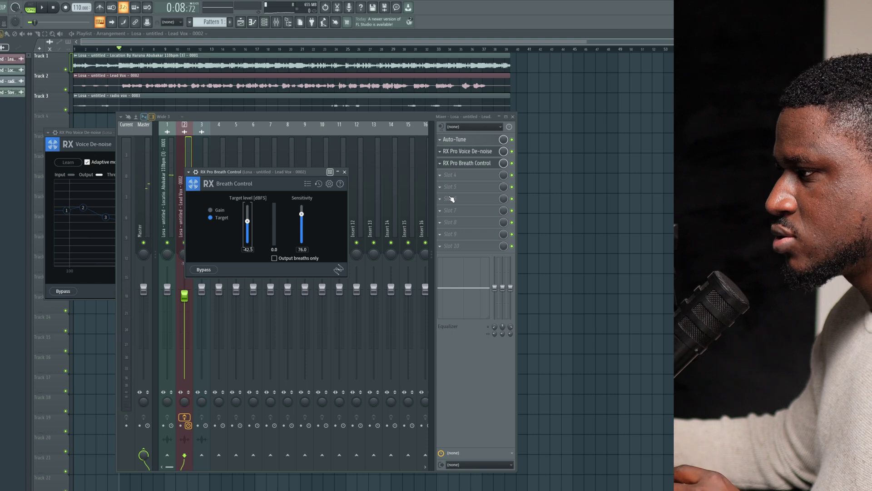
- Load RX Pro Mouth De-click in slot 4, audition it with the song, and close the open RX plugin windows
{"action": "left_click", "coordinate": [468, 178]}
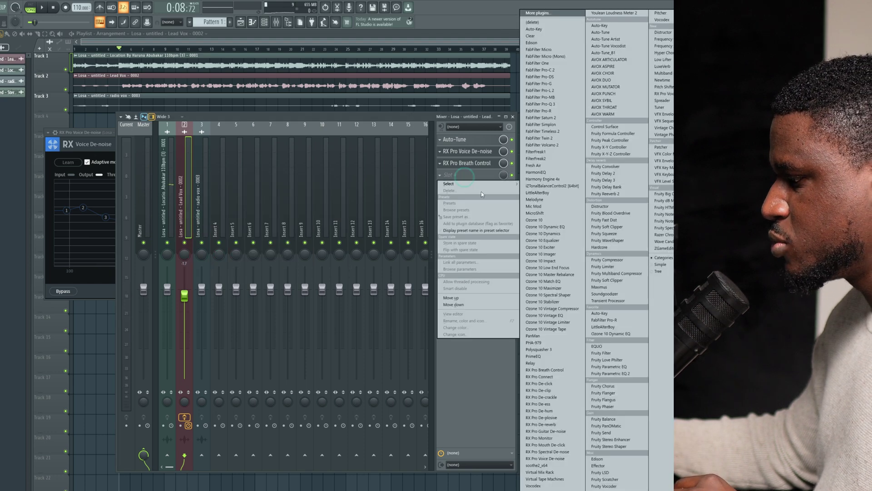
{"action": "left_click", "coordinate": [312, 203]}
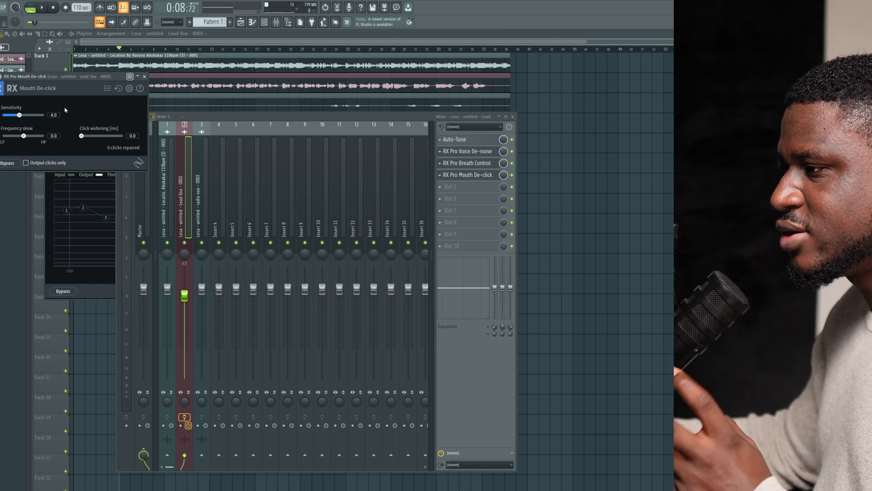
{"action": "key", "text": "space"}
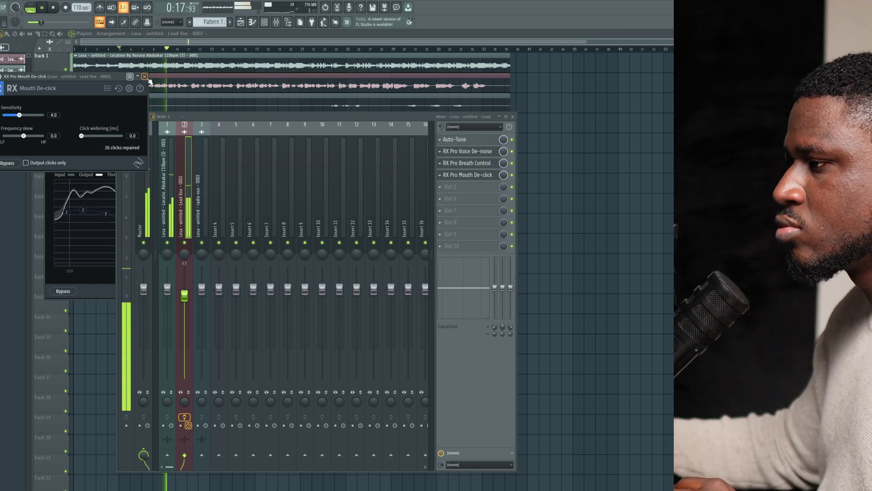
{"action": "left_click", "coordinate": [145, 77]}
{"action": "key", "text": "space"}
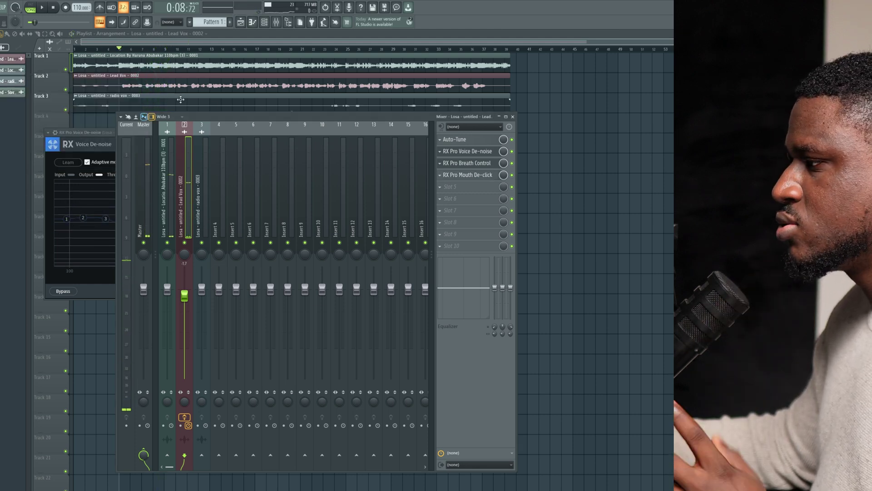
{"action": "left_click", "coordinate": [94, 133]}
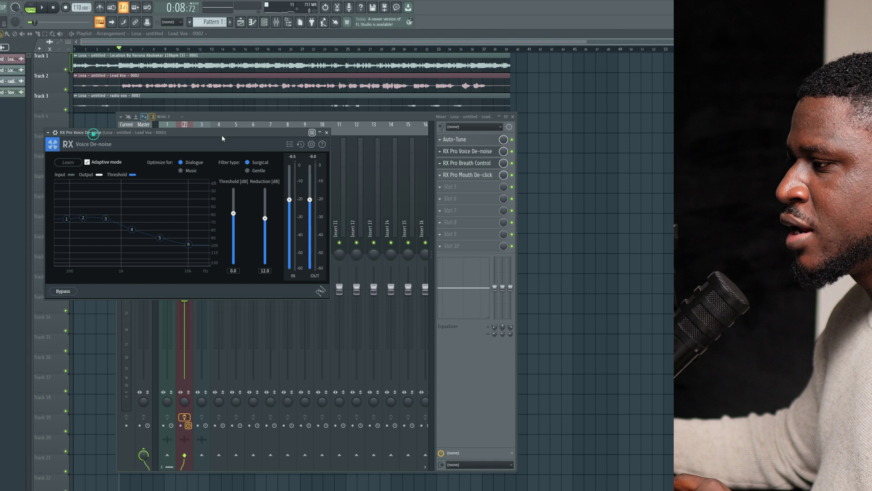
{"action": "left_click", "coordinate": [326, 133]}
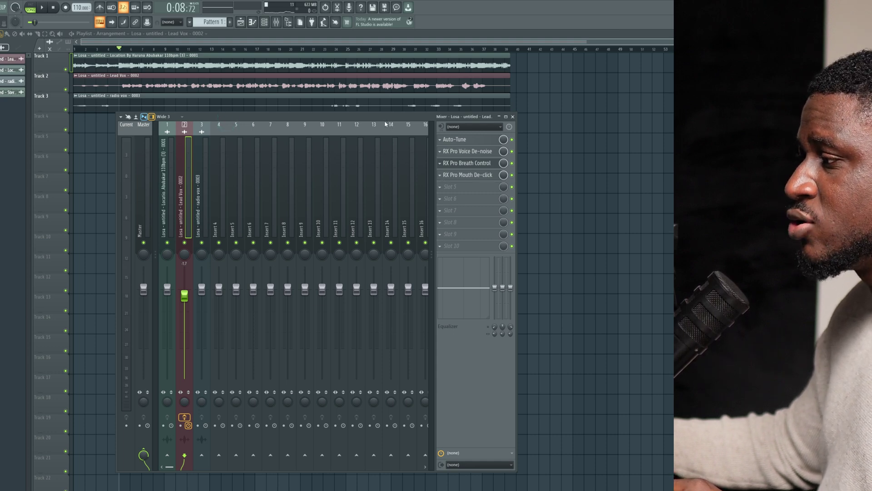
- Add Fruity Compressor in slot 5 with threshold -29.7 dB, ratio 4.5:1, attack 9.4 ms and release 498 ms
{"action": "left_click_drag", "start_coordinate": [378, 122], "coordinate": [365, 135]}
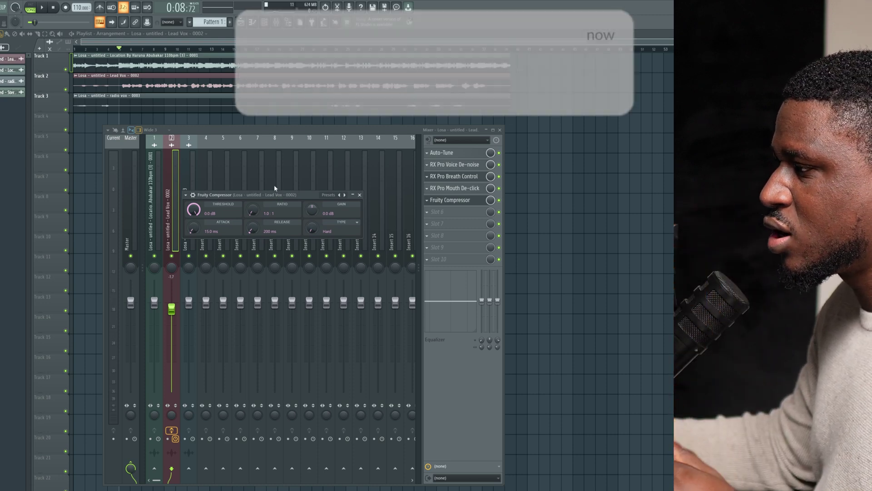
{"action": "left_click_drag", "start_coordinate": [198, 211], "coordinate": [198, 223]}
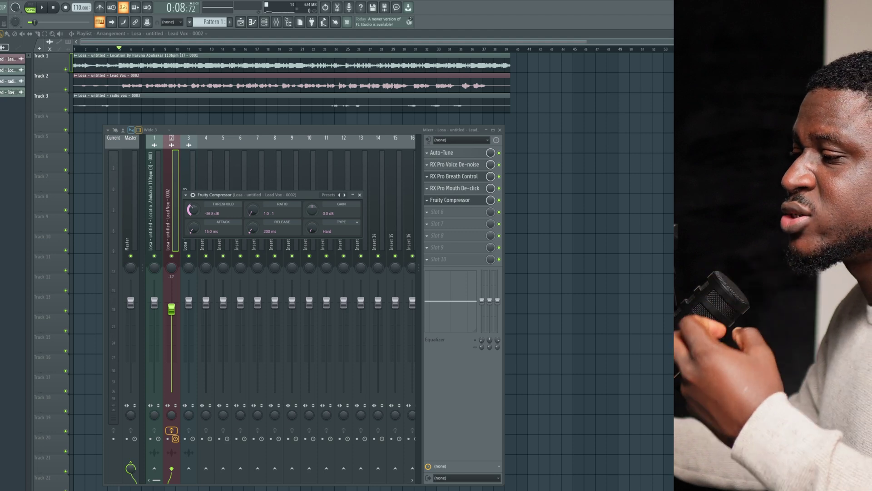
{"action": "mouse_move", "coordinate": [193, 209]}
{"action": "left_mouse_down"}
{"action": "mouse_move", "coordinate": [193, 176]}
{"action": "mouse_move", "coordinate": [193, 194]}
{"action": "left_mouse_up"}
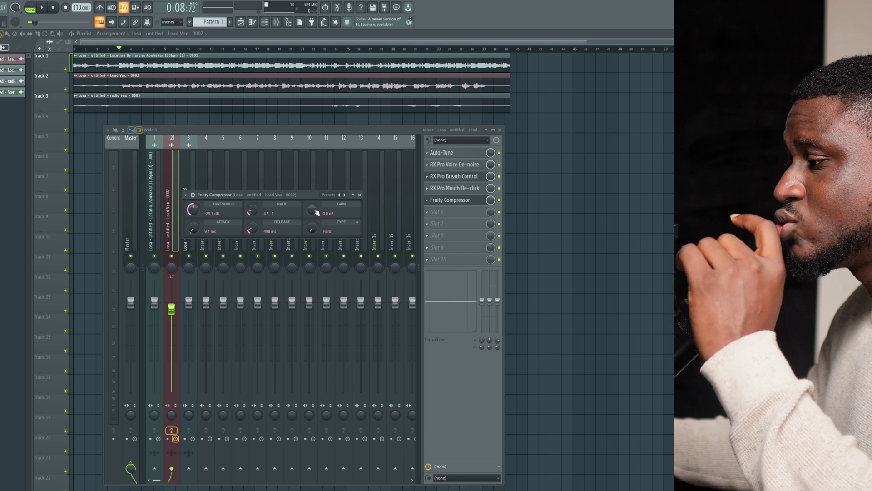
- Set the compressor's gain to 7.3 dB and its threshold to -25.5 dB while playing the song
{"action": "key", "text": "space"}
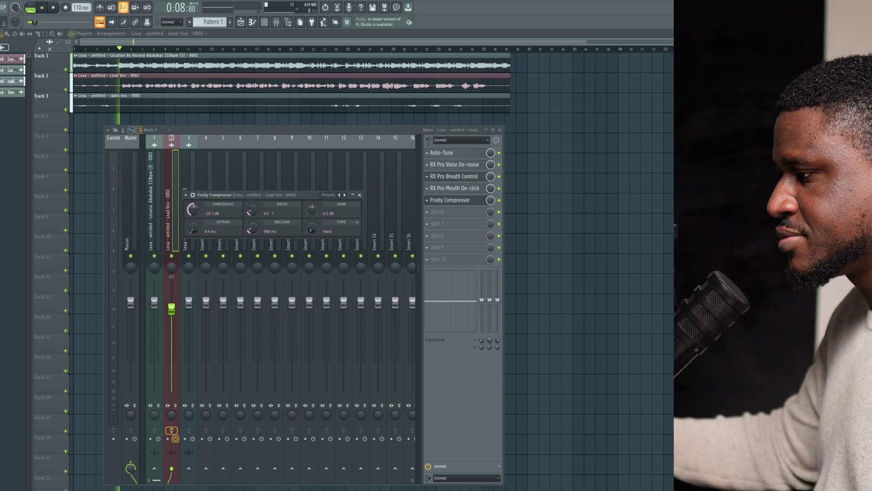
{"action": "mouse_move", "coordinate": [312, 209]}
{"action": "left_mouse_down"}
{"action": "mouse_move", "coordinate": [312, 188]}
{"action": "mouse_move", "coordinate": [317, 212]}
{"action": "left_mouse_up"}
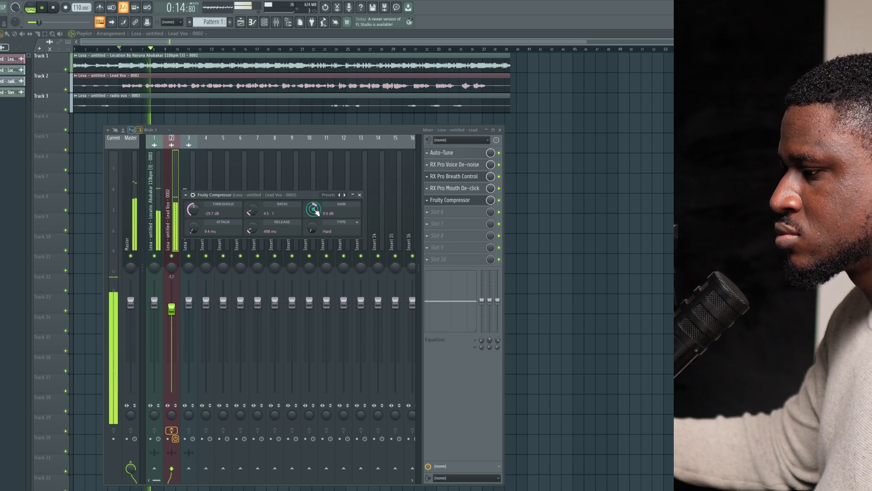
{"action": "left_click_drag", "start_coordinate": [193, 210], "coordinate": [193, 203]}
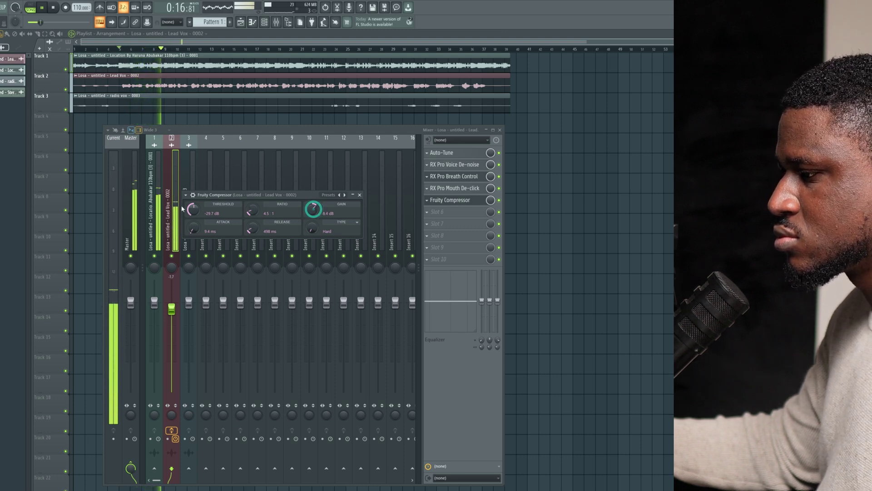
{"action": "left_click_drag", "start_coordinate": [312, 209], "coordinate": [312, 207]}
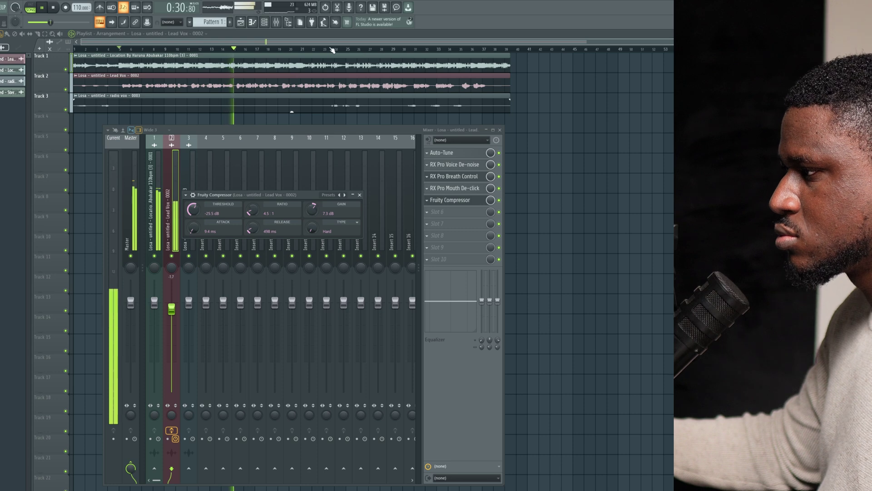
- Play the song from around bar 24, mute the radio vox track in the playlist, and reopen the mixer
{"action": "left_click", "coordinate": [332, 50]}
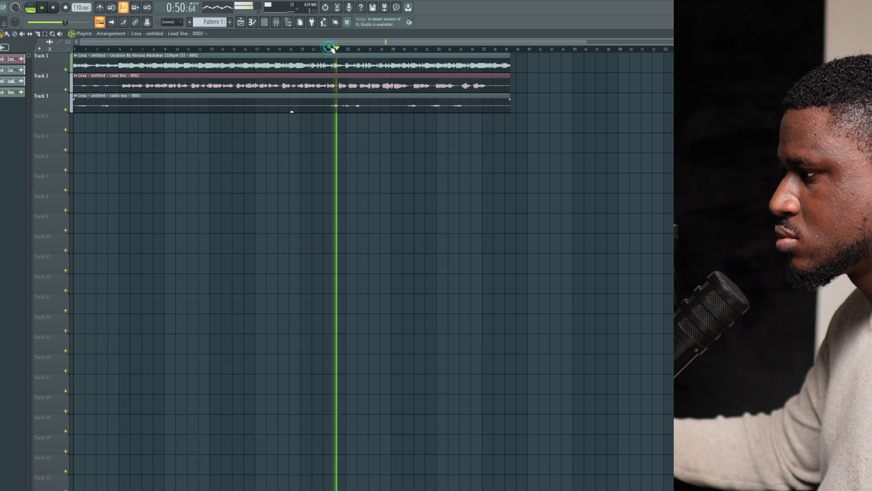
{"action": "left_click", "coordinate": [66, 110]}
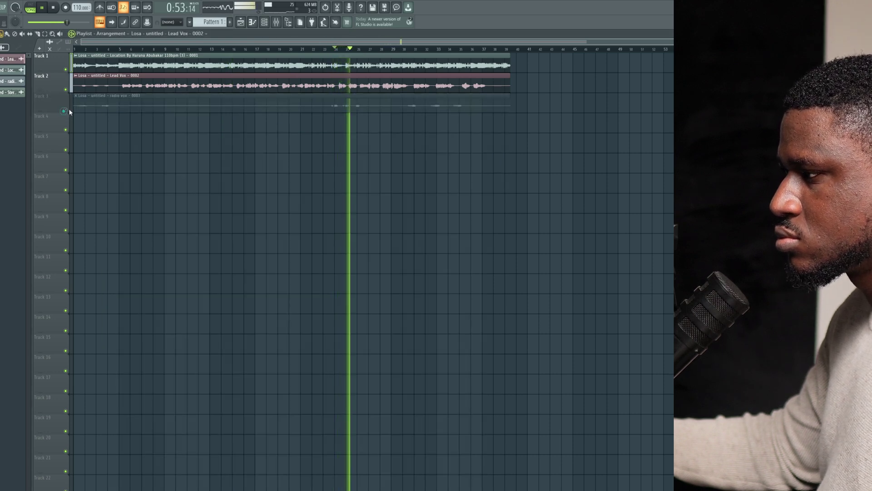
{"action": "left_click", "coordinate": [265, 22]}
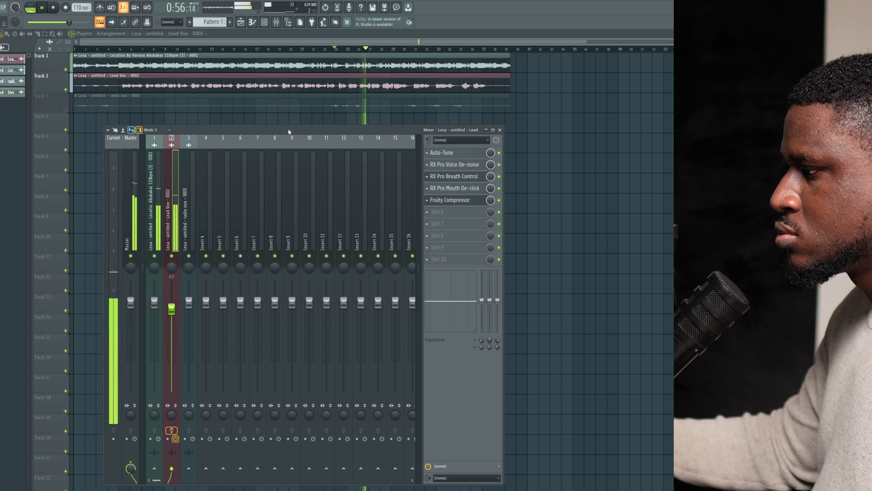
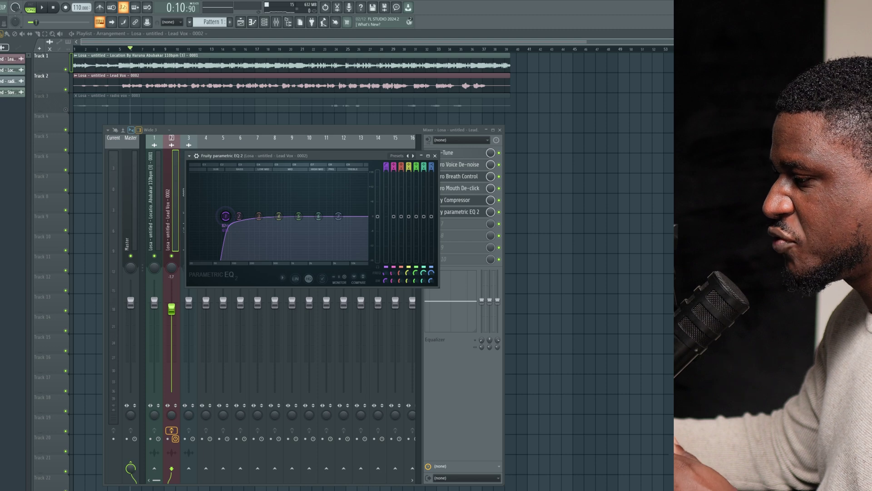
- In the lead vocal's Fruity parametric EQ 2, raise the low-cut frequency slightly, and sweep band 2 with a boost before setting a small cut
{"action": "key", "text": "space"}
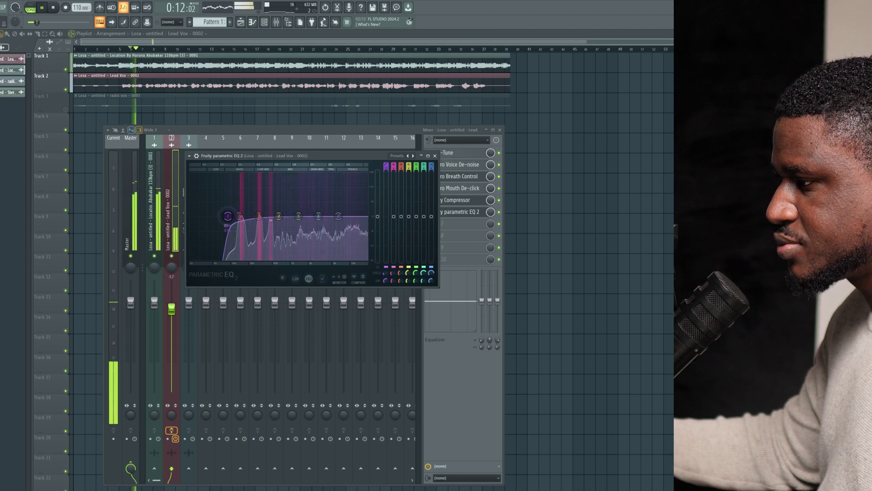
{"action": "left_click_drag", "start_coordinate": [227, 217], "coordinate": [231, 216]}
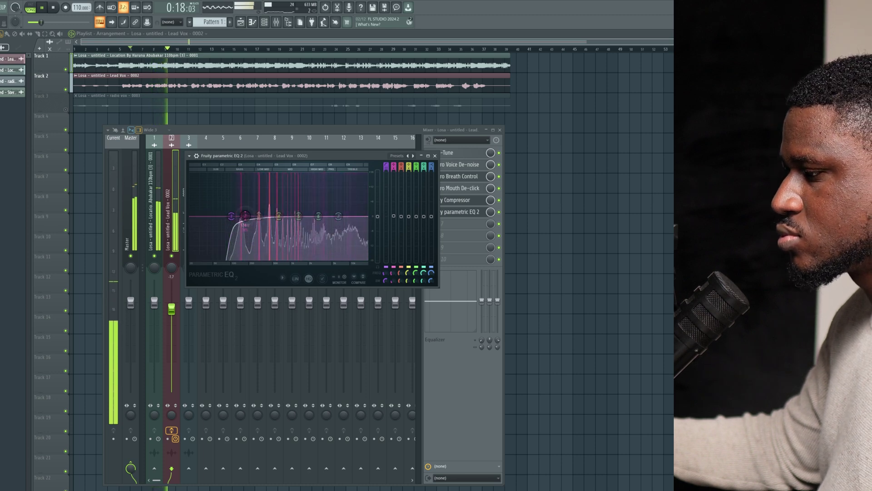
{"action": "left_click_drag", "start_coordinate": [245, 215], "coordinate": [241, 192]}
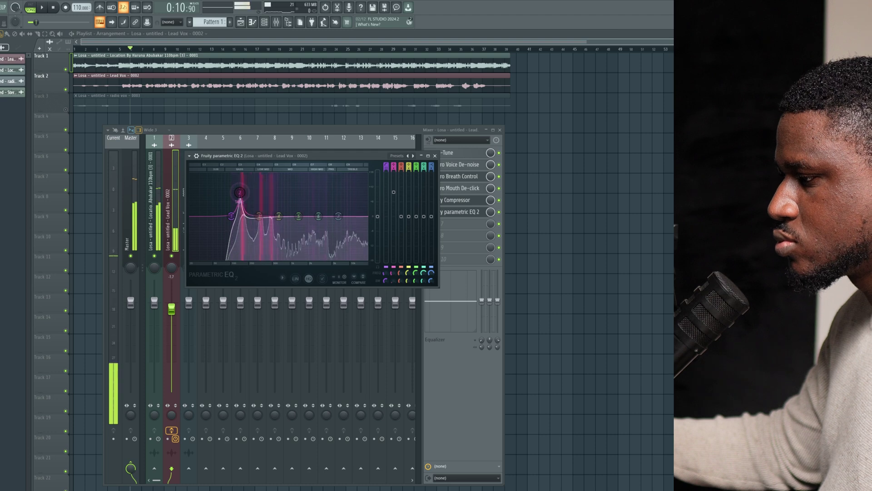
{"action": "key", "text": "space"}
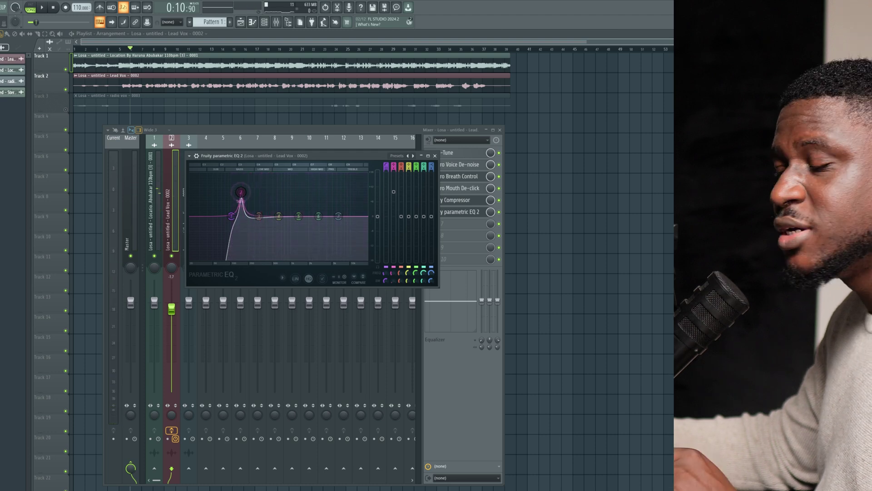
{"action": "left_click_drag", "start_coordinate": [241, 192], "coordinate": [254, 190]}
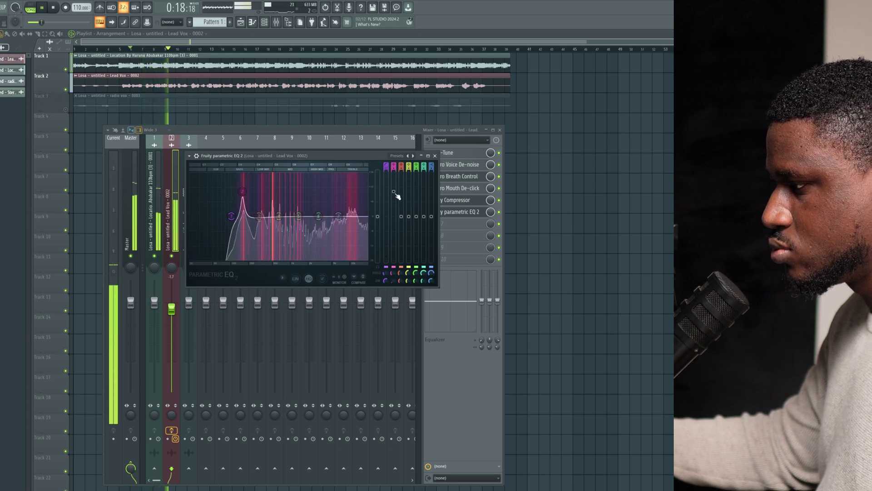
{"action": "left_click_drag", "start_coordinate": [394, 224], "coordinate": [393, 225]}
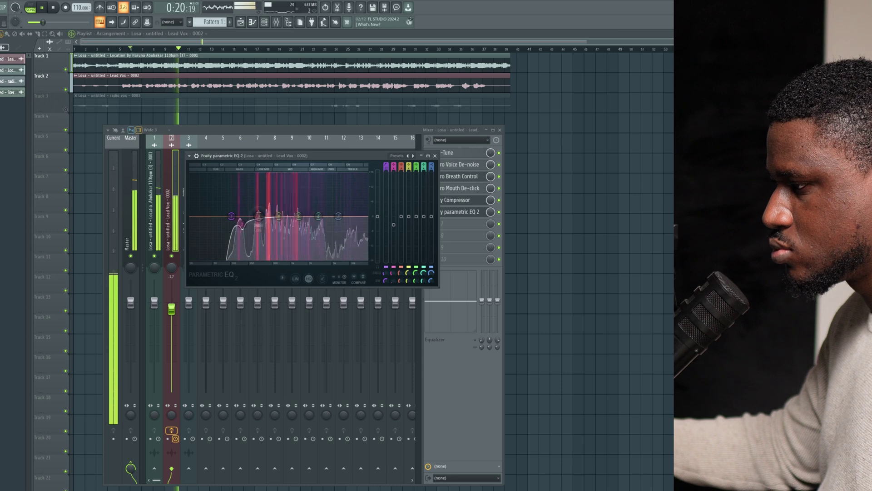
- Boost EQ band 3 in the low mids to find the problem frequency during playback, and pull it down to a slight cut
{"action": "left_click_drag", "start_coordinate": [259, 215], "coordinate": [260, 194]}
{"action": "key", "text": "space"}
{"action": "key", "text": "space"}
{"action": "scroll", "coordinate": [264, 194], "scroll_direction": "up", "scroll_amount": 3}
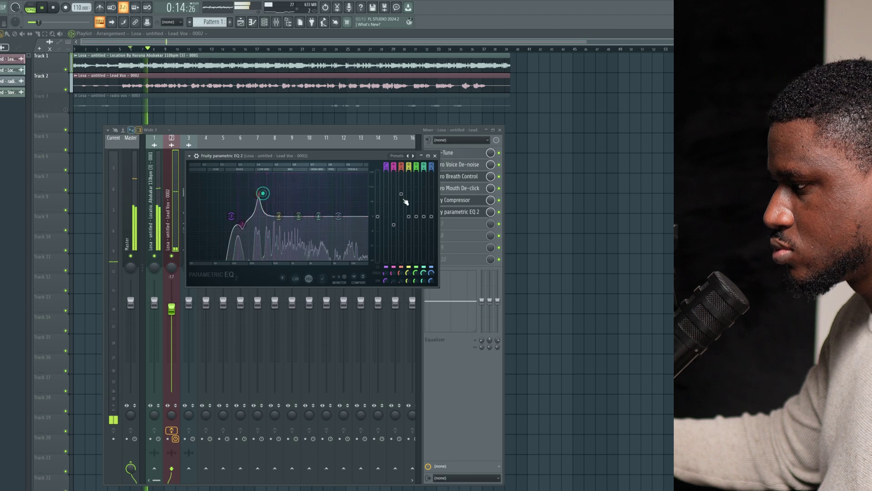
{"action": "left_click_drag", "start_coordinate": [401, 194], "coordinate": [401, 204]}
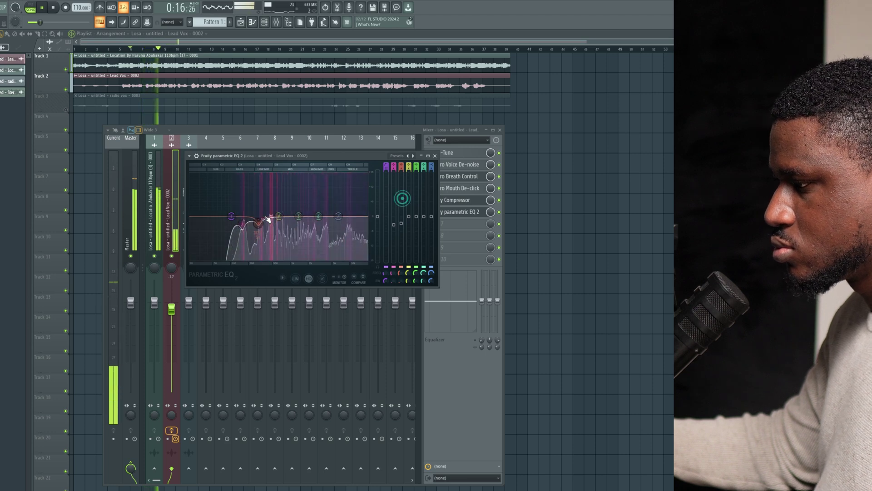
- Boost EQ band 4 on the lead vocal, sweep it during playback to find the problem frequency, and pull it down to a slight cut
{"action": "left_click_drag", "start_coordinate": [280, 218], "coordinate": [275, 196]}
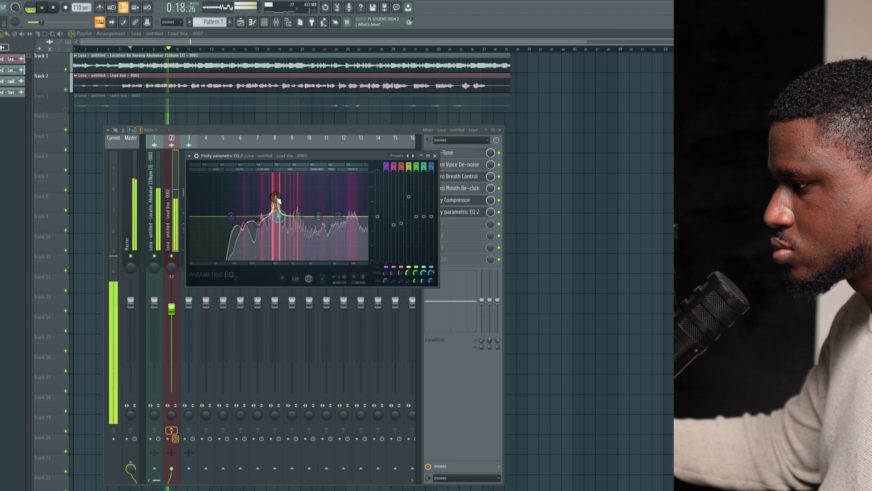
{"action": "key", "text": "space"}
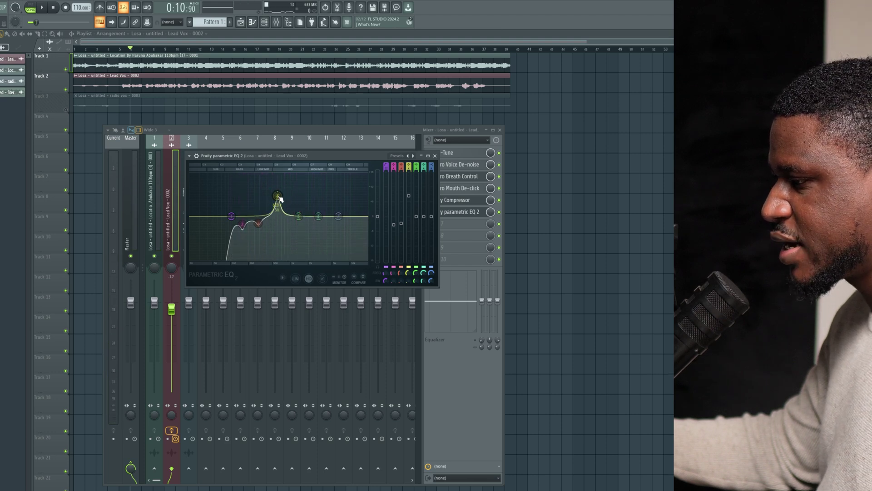
{"action": "left_click_drag", "start_coordinate": [278, 196], "coordinate": [277, 195]}
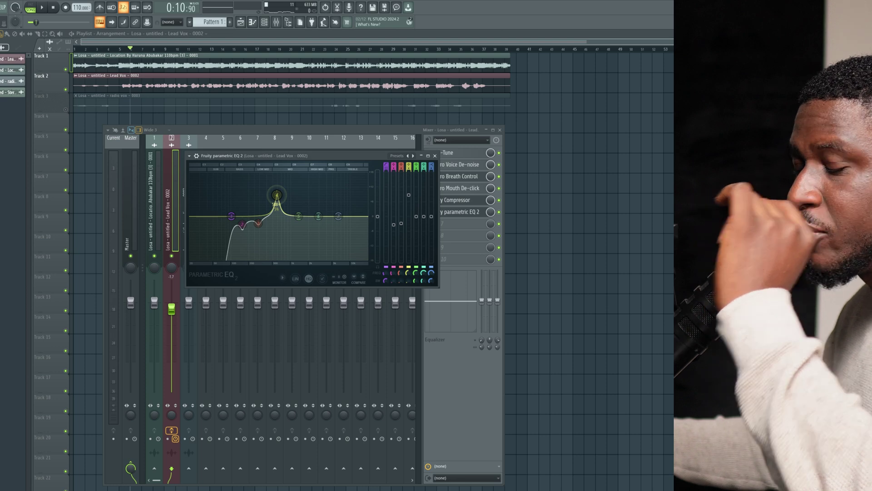
{"action": "key", "text": "space"}
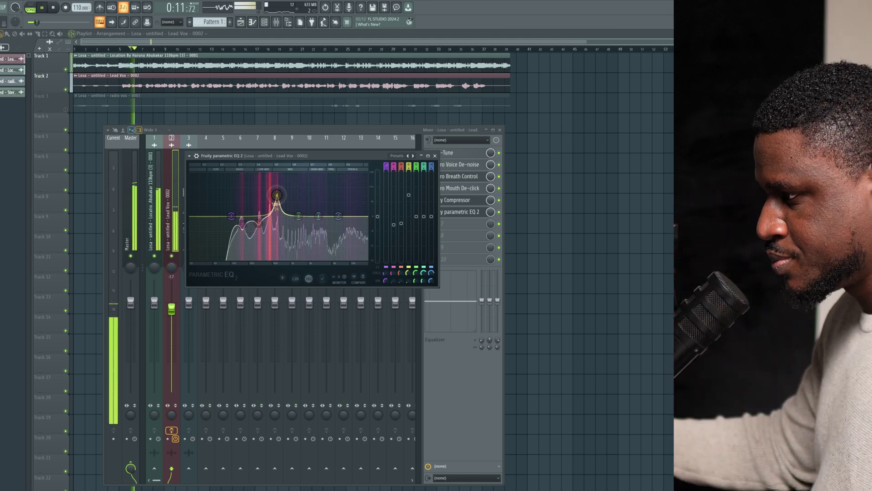
{"action": "mouse_move", "coordinate": [276, 196]}
{"action": "left_mouse_down"}
{"action": "mouse_move", "coordinate": [267, 196]}
{"action": "mouse_move", "coordinate": [288, 195]}
{"action": "mouse_move", "coordinate": [270, 195]}
{"action": "left_mouse_up"}
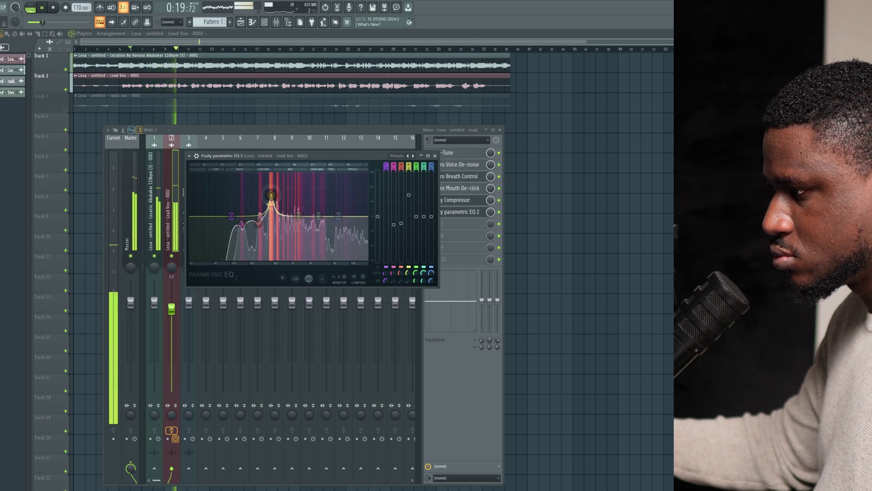
{"action": "left_click_drag", "start_coordinate": [408, 195], "coordinate": [409, 217]}
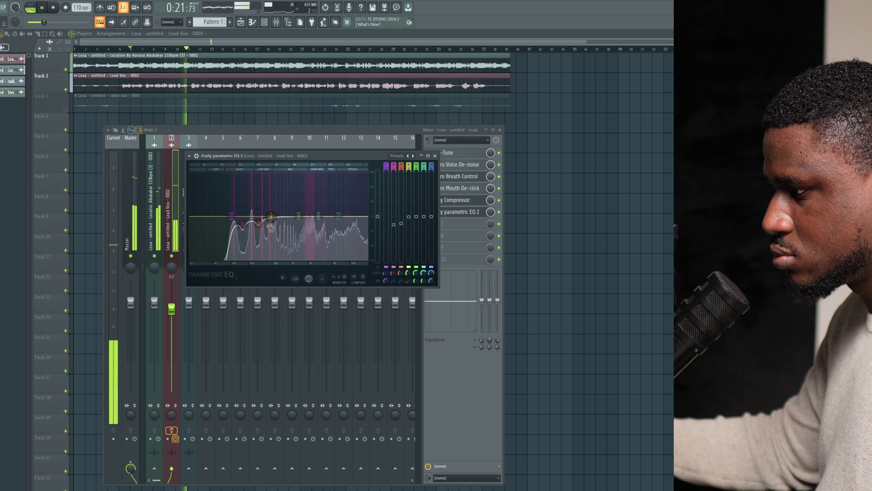
{"action": "scroll", "coordinate": [299, 216], "scroll_direction": "down", "scroll_amount": 10}
- Restart playback, boost EQ band 5 in the mids to hear the resonance, and reduce it to a slight cut
{"action": "key", "text": "space"}
{"action": "key", "text": "space"}
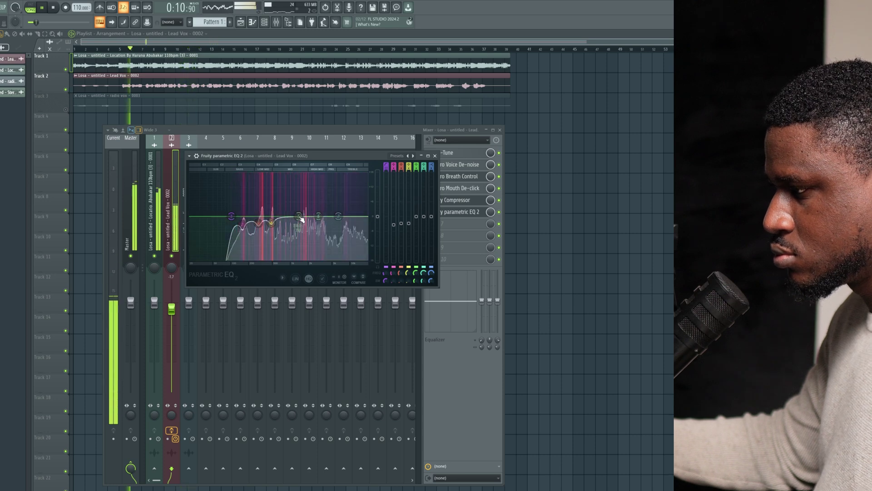
{"action": "left_click_drag", "start_coordinate": [298, 216], "coordinate": [297, 198]}
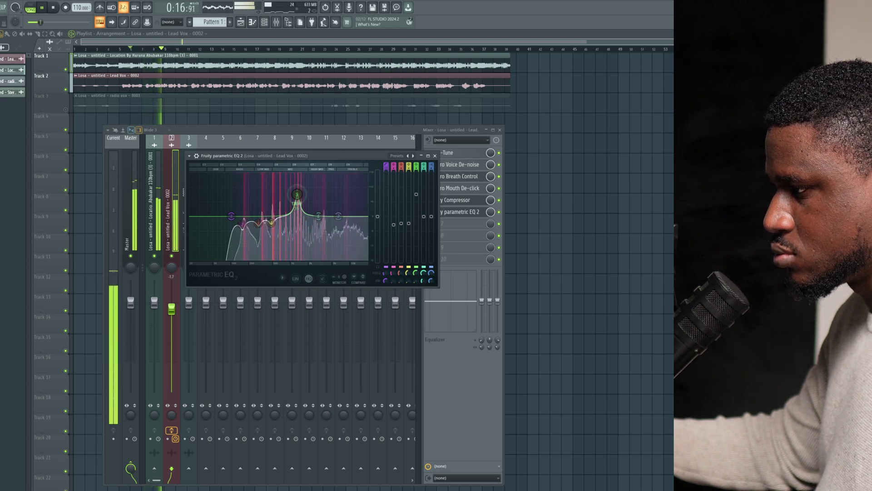
{"action": "left_click_drag", "start_coordinate": [414, 192], "coordinate": [416, 221]}
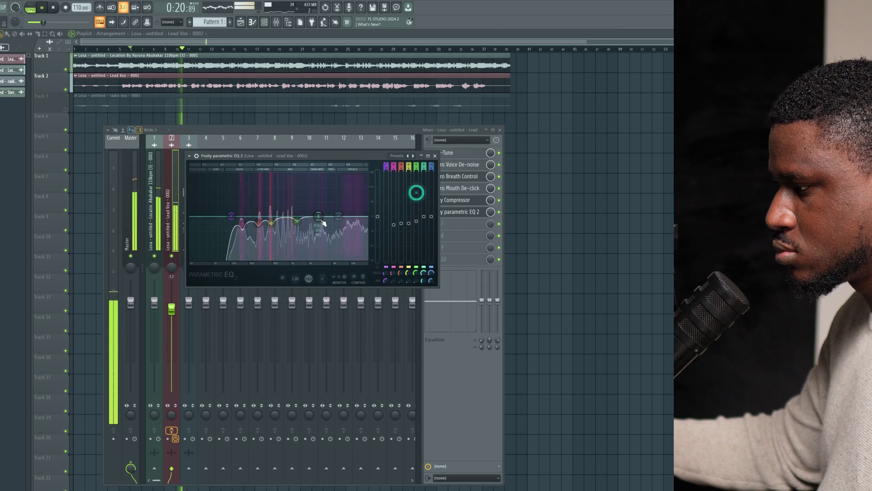
- Boost and sweep EQ band 6 in the upper mids during playback, and settle it on a slight cut
{"action": "left_click_drag", "start_coordinate": [320, 218], "coordinate": [321, 197]}
{"action": "key", "text": "space"}
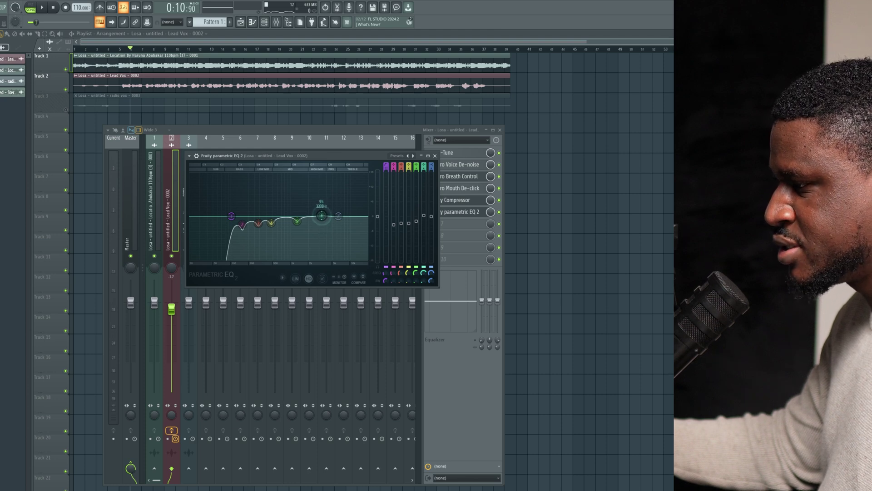
{"action": "key", "text": "space"}
{"action": "left_click_drag", "start_coordinate": [321, 216], "coordinate": [315, 195]}
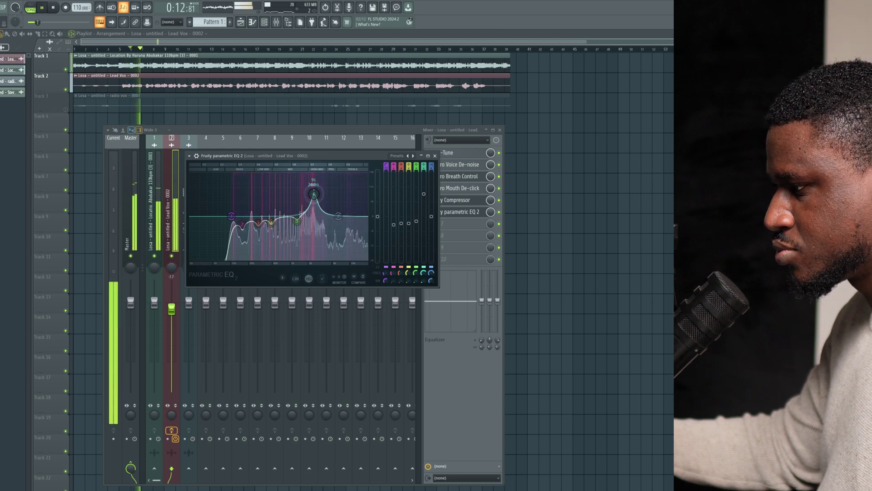
{"action": "left_click_drag", "start_coordinate": [313, 194], "coordinate": [316, 194]}
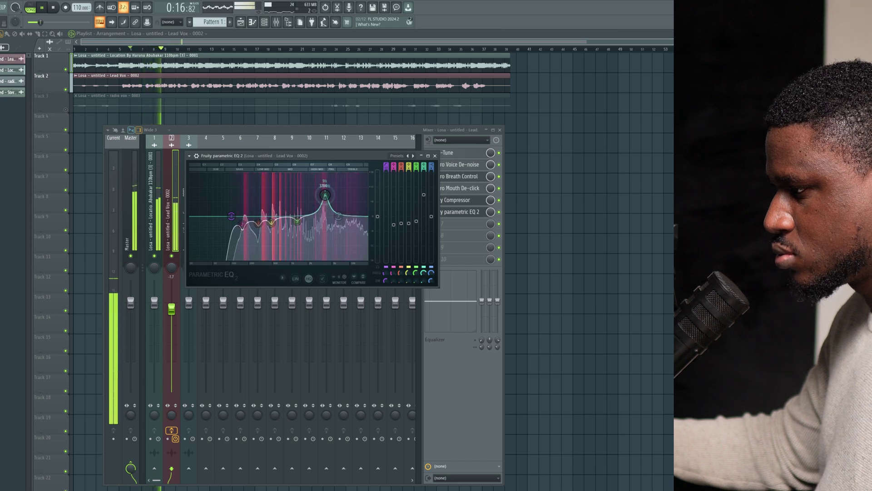
{"action": "left_click_drag", "start_coordinate": [310, 196], "coordinate": [313, 224]}
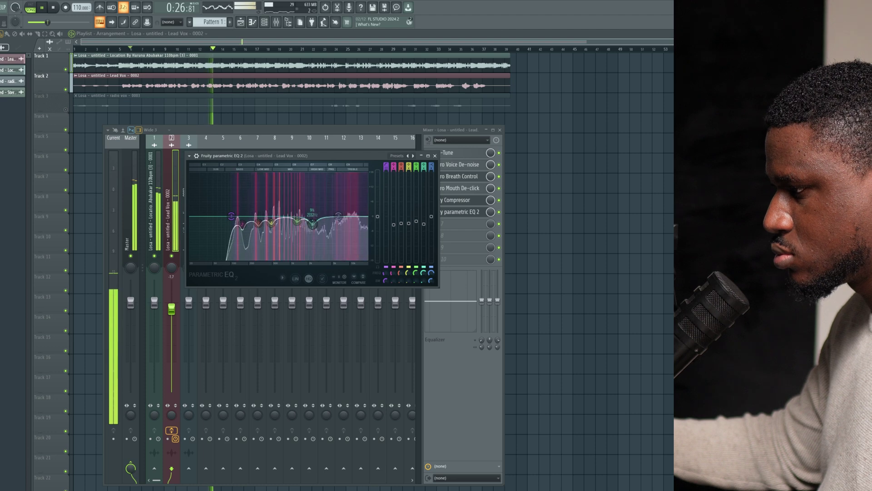
- Compare the lead vocal with and without the parametric EQ by bypassing it during playback, and close the EQ with it enabled
{"action": "left_click", "coordinate": [190, 155]}
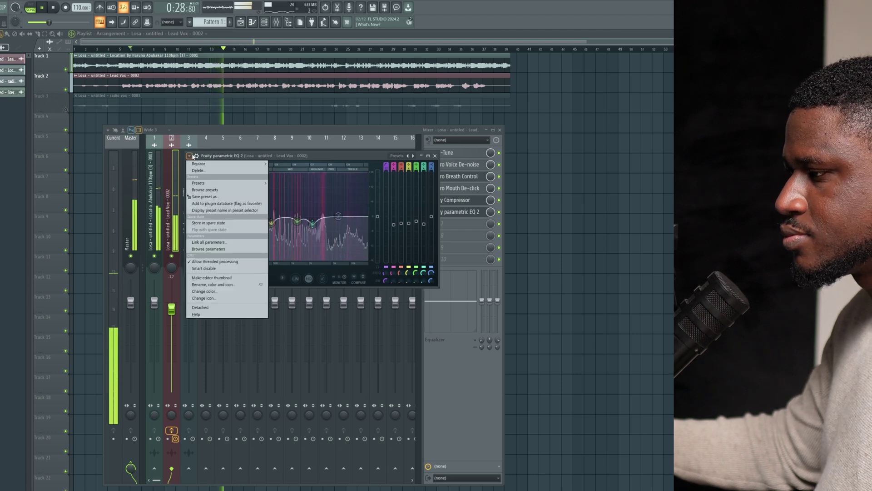
{"action": "left_click", "coordinate": [196, 156]}
{"action": "left_click", "coordinate": [197, 156]}
{"action": "key", "text": "space"}
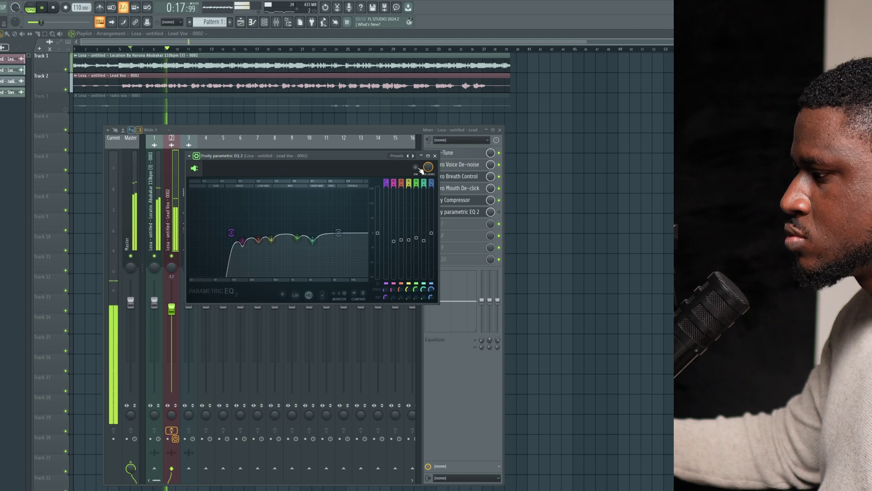
{"action": "left_click", "coordinate": [417, 168]}
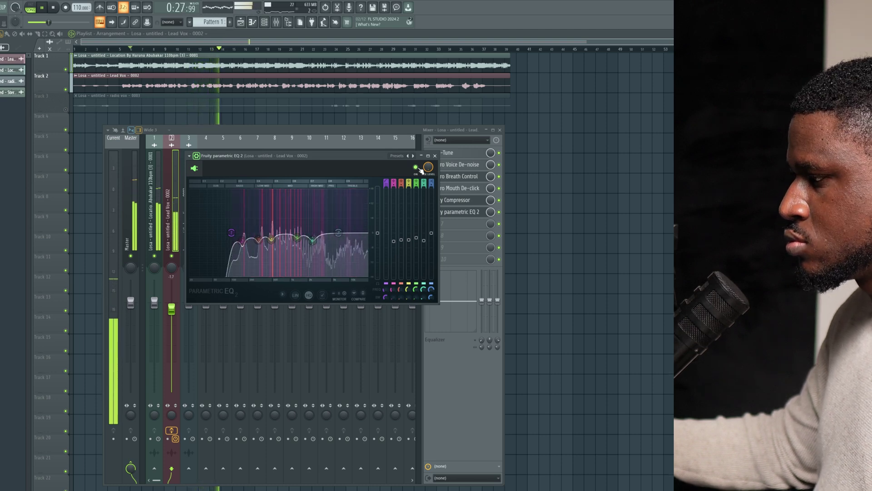
{"action": "left_click", "coordinate": [416, 167]}
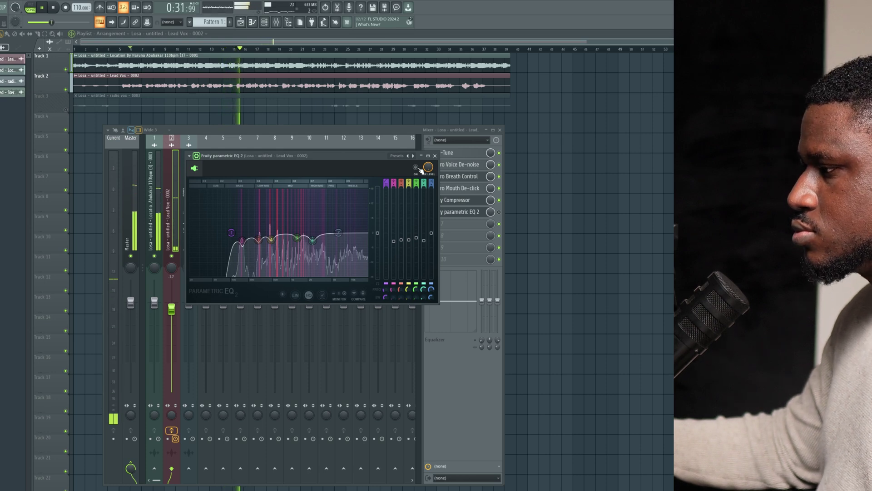
{"action": "left_click", "coordinate": [416, 168]}
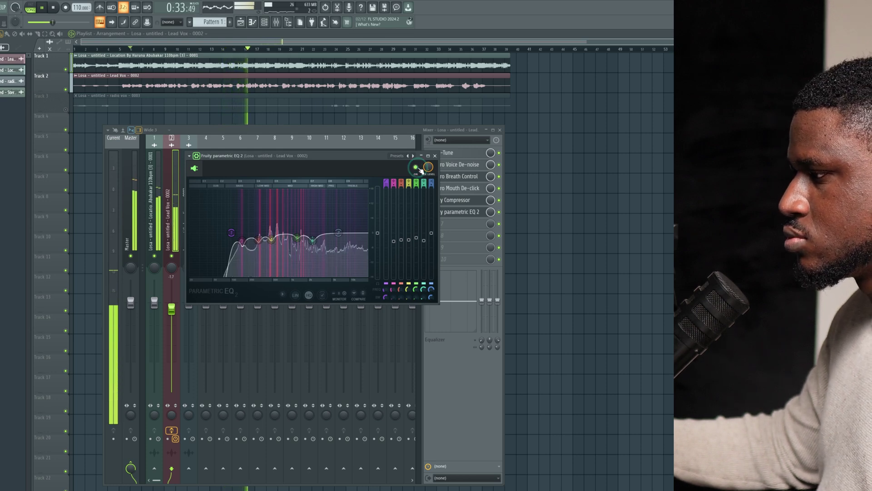
{"action": "left_click", "coordinate": [435, 155]}
{"action": "key", "text": "space"}
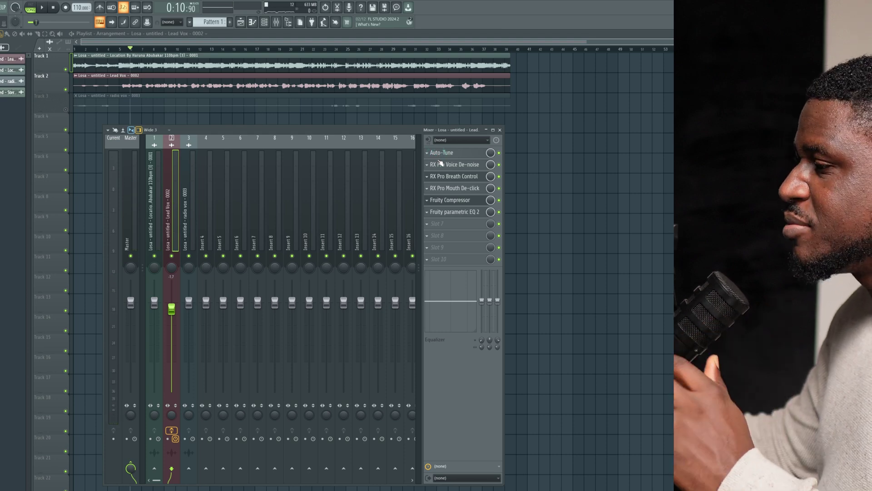
- Load Silk Vocal into slot 7 of the lead vocal, and set Low to 22 and Mid to 41 while listening
{"action": "left_click", "coordinate": [452, 223]}
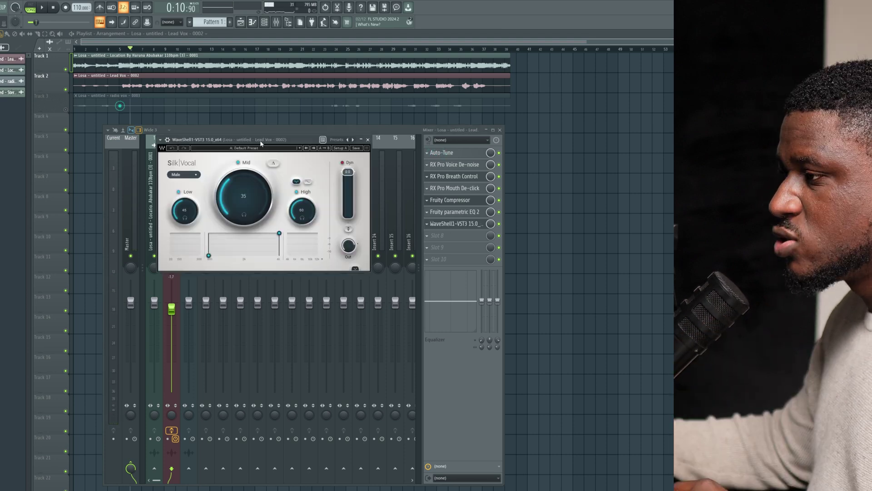
{"action": "left_click_drag", "start_coordinate": [259, 139], "coordinate": [268, 178]}
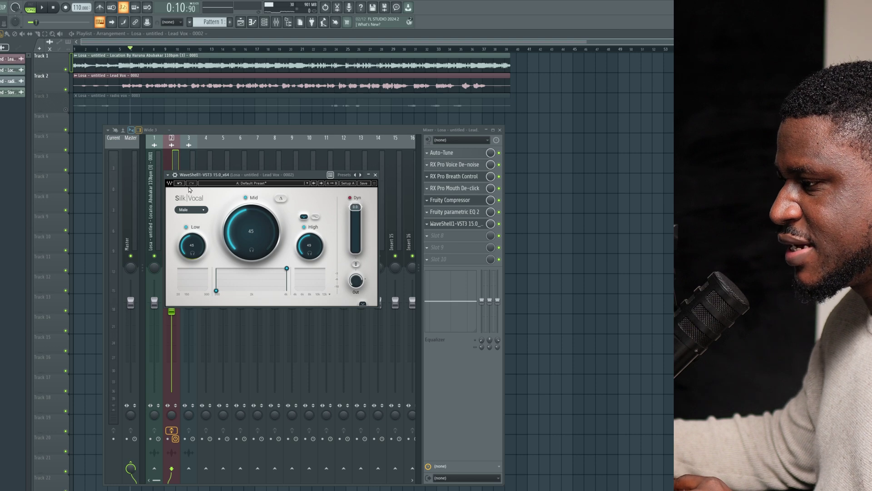
{"action": "key", "text": "space"}
{"action": "left_click", "coordinate": [175, 174]}
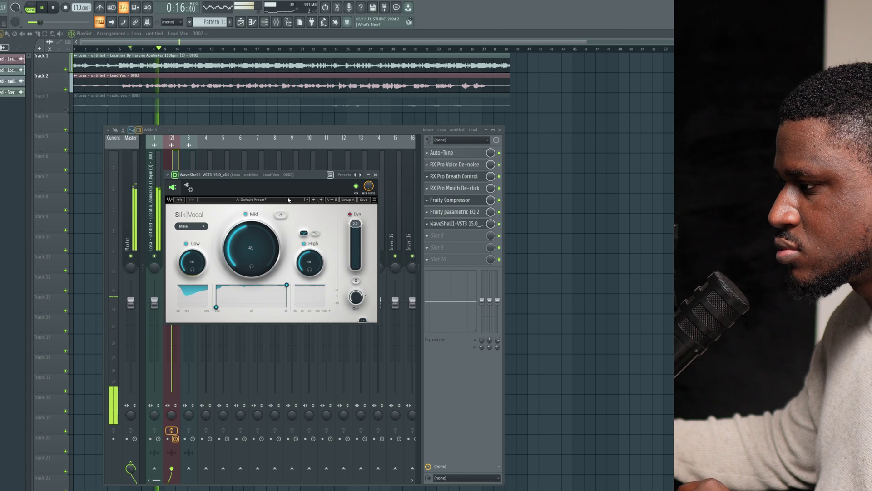
{"action": "key", "text": "space"}
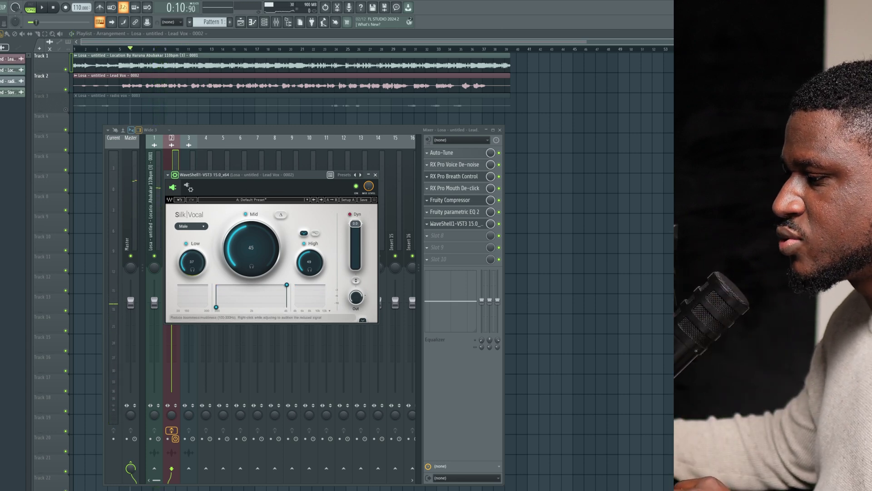
{"action": "key", "text": "space"}
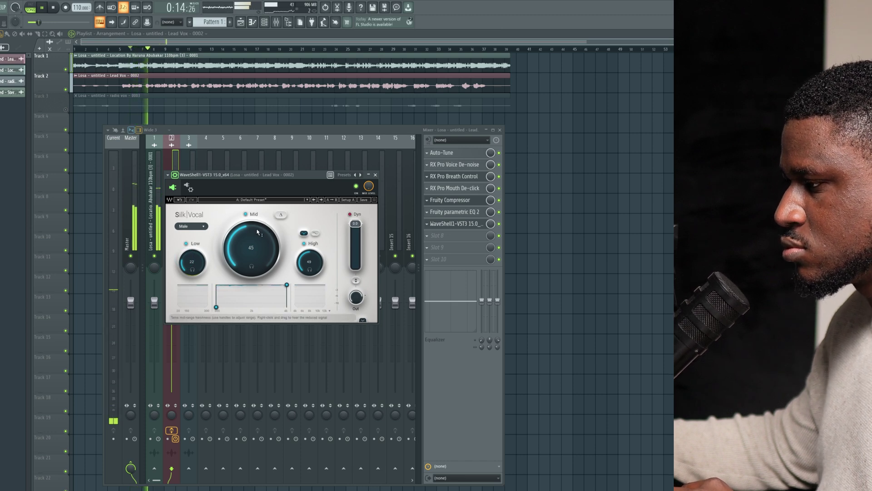
{"action": "mouse_move", "coordinate": [256, 236]}
{"action": "left_mouse_down"}
{"action": "mouse_move", "coordinate": [255, 223]}
{"action": "mouse_move", "coordinate": [255, 249]}
{"action": "mouse_move", "coordinate": [253, 236]}
{"action": "left_mouse_up"}
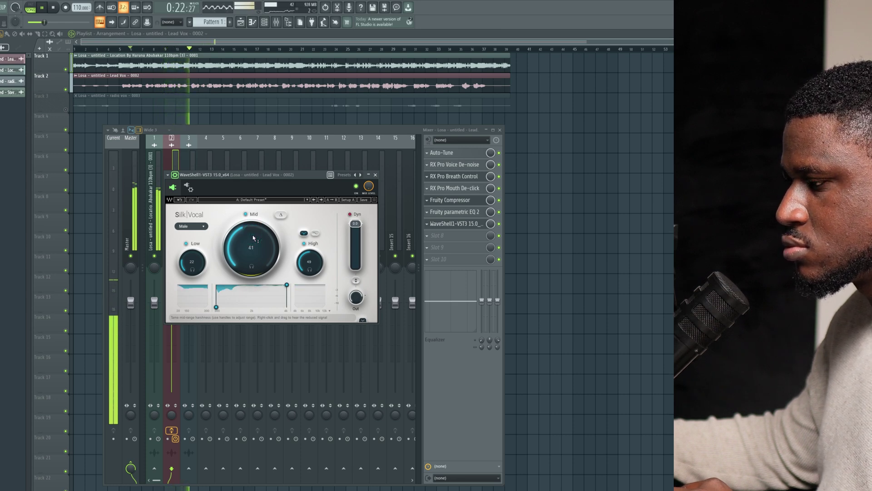
- Lower the instrumental track's mixer fader to about -2.1 dB while checking the balance against the lead vocal
{"action": "left_click", "coordinate": [153, 229]}
{"action": "key", "text": "space"}
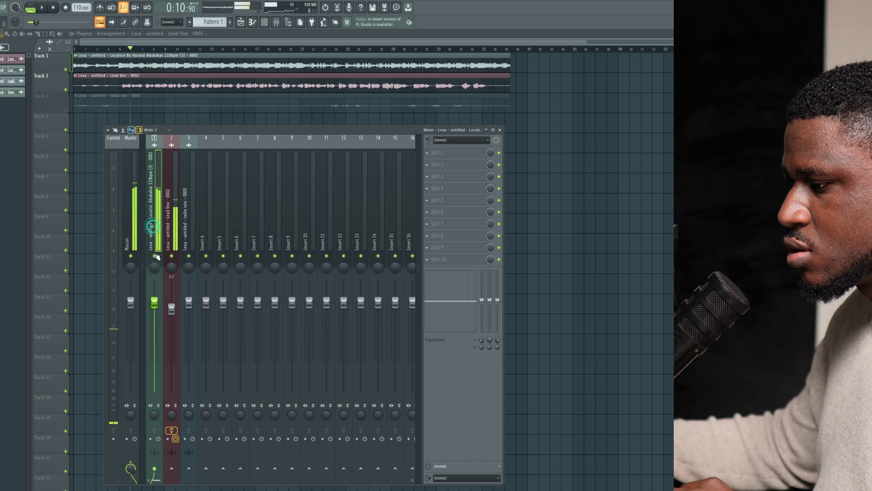
{"action": "left_click", "coordinate": [170, 228]}
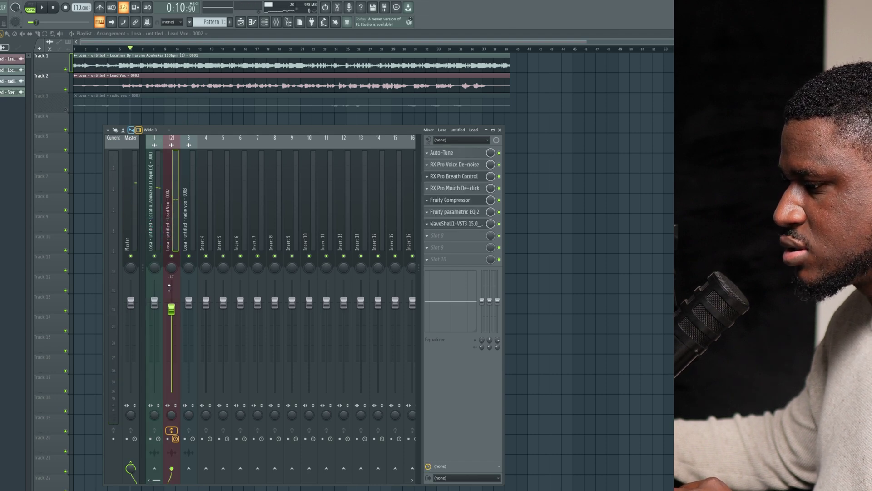
{"action": "left_click", "coordinate": [155, 302]}
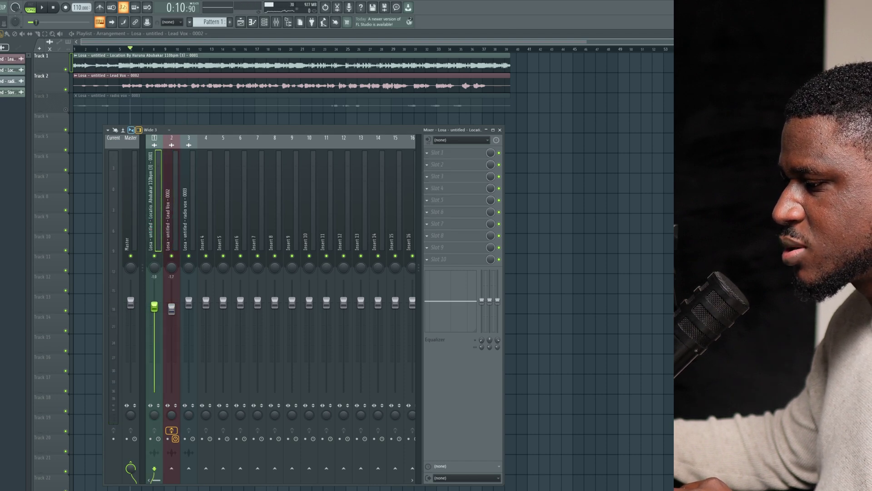
{"action": "key", "text": "space"}
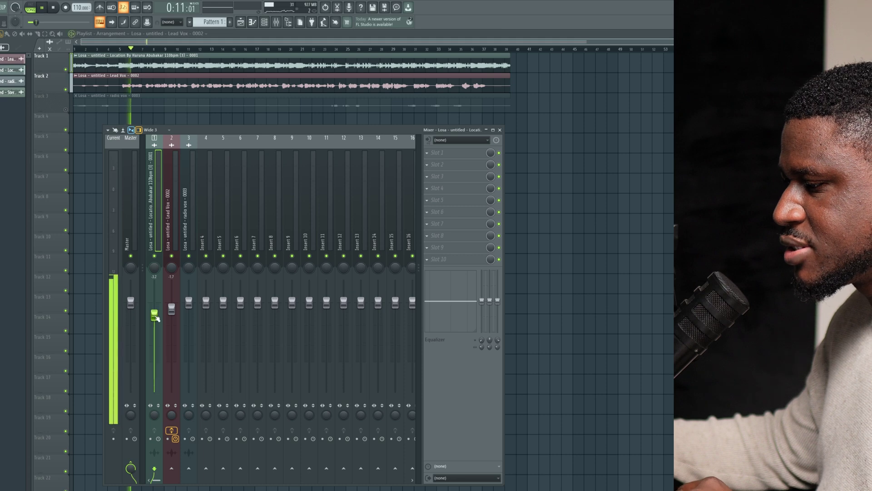
{"action": "left_click_drag", "start_coordinate": [154, 312], "coordinate": [157, 313]}
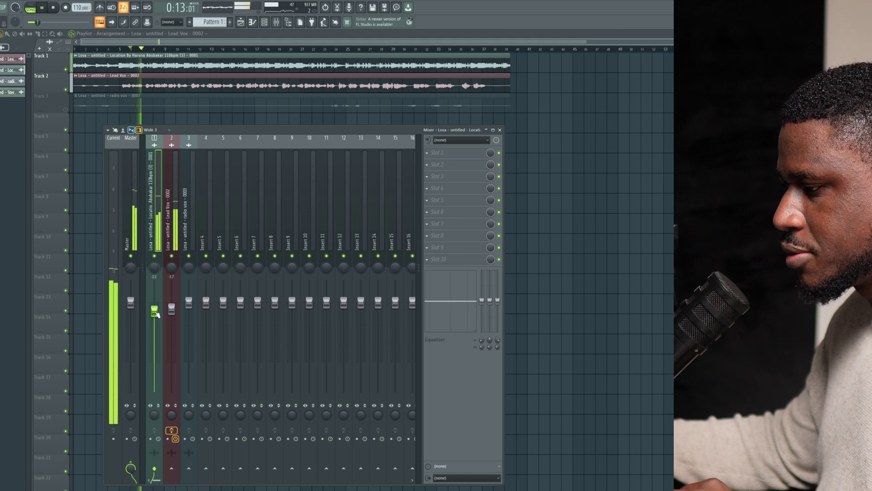
- Reopen Silk Vocal on the lead vocal track and adjust its High suppression amount during playback
{"action": "left_click", "coordinate": [171, 309]}
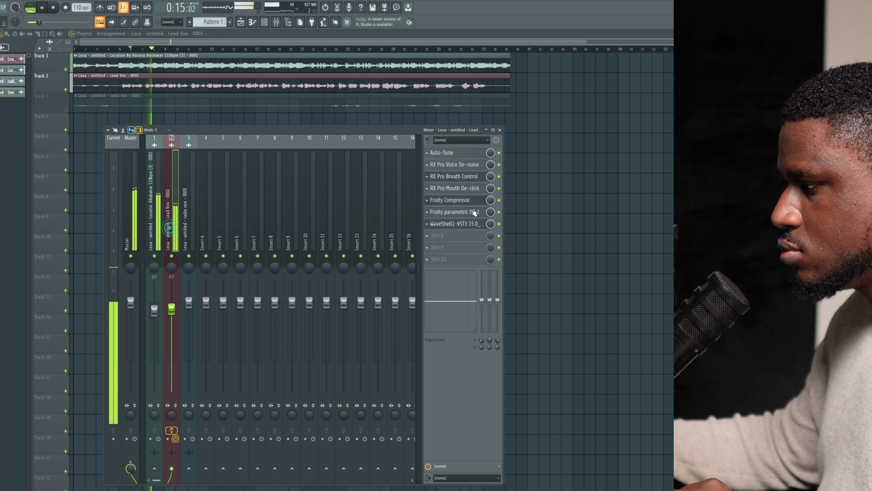
{"action": "left_click", "coordinate": [447, 231]}
{"action": "left_click", "coordinate": [447, 231]}
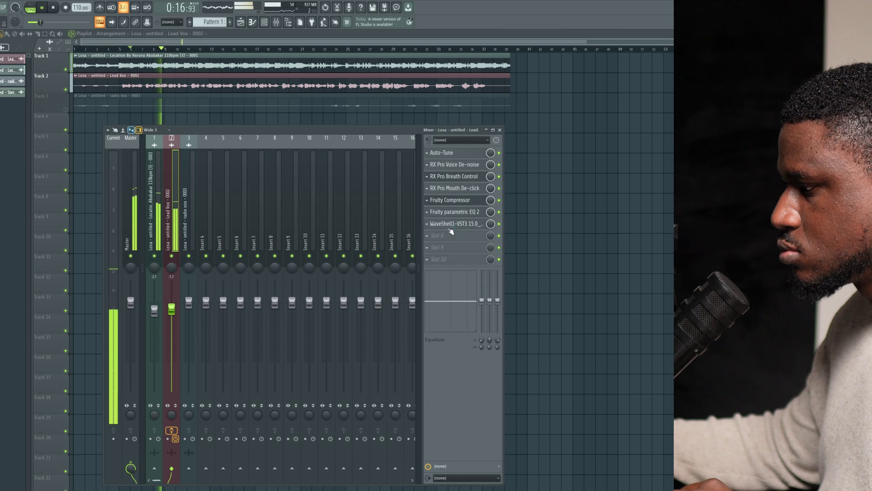
{"action": "left_click", "coordinate": [448, 227]}
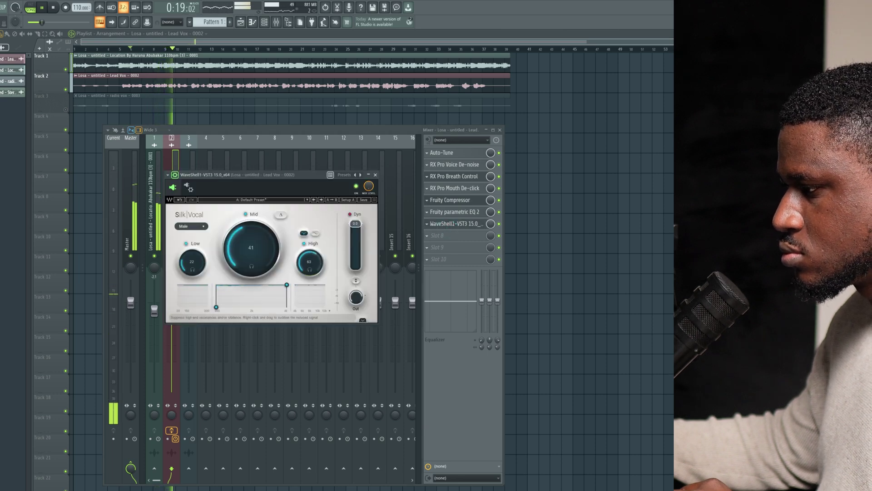
{"action": "left_click_drag", "start_coordinate": [309, 262], "coordinate": [309, 247]}
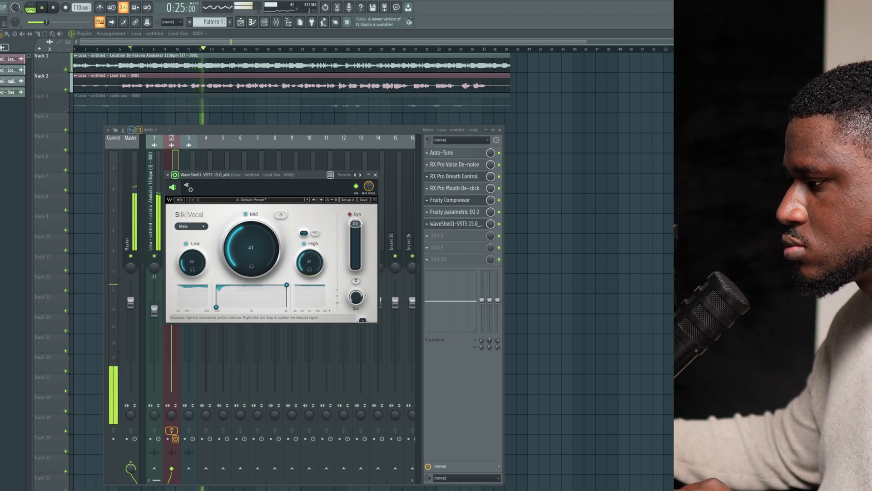
{"action": "left_click_drag", "start_coordinate": [309, 262], "coordinate": [306, 261]}
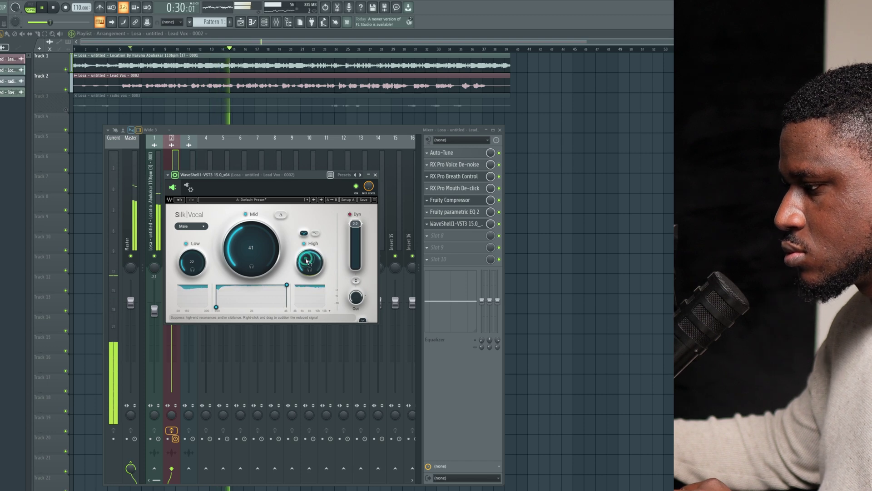
- Close Silk Vocal and compare the lead vocal with its whole effects chain bypassed and enabled during playback, leaving the chain enabled
{"action": "left_click", "coordinate": [375, 175]}
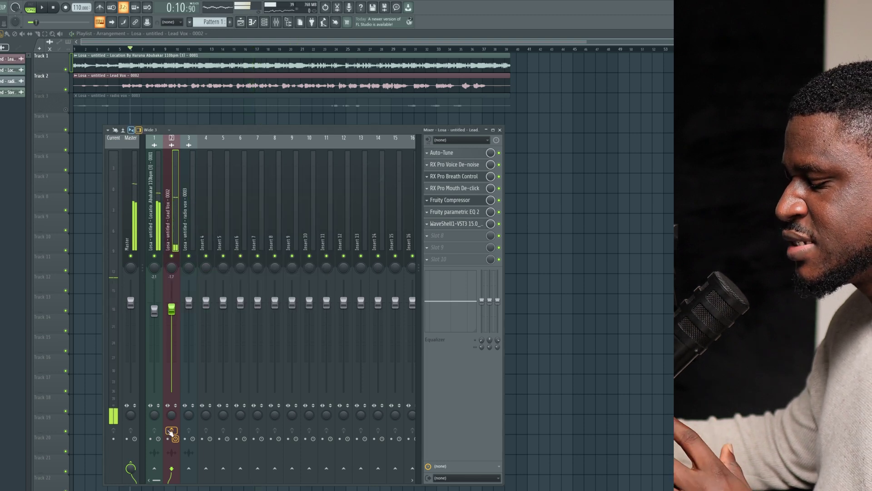
{"action": "key", "text": "space"}
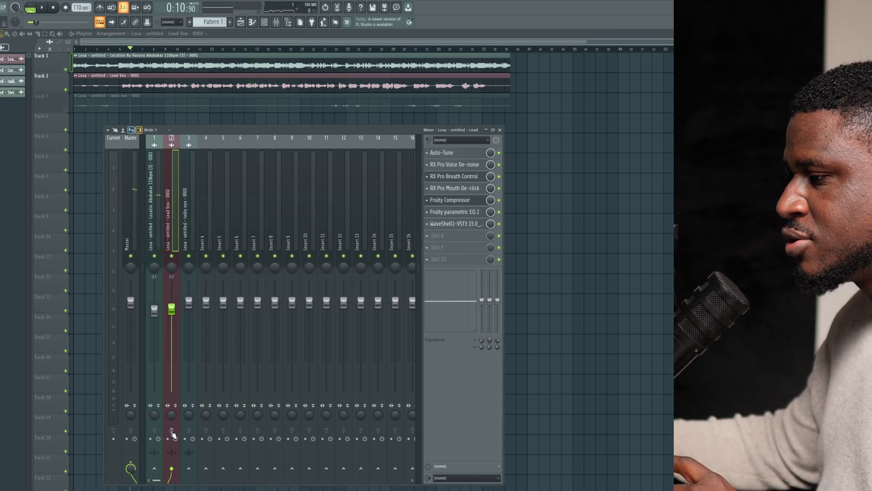
{"action": "key", "text": "space"}
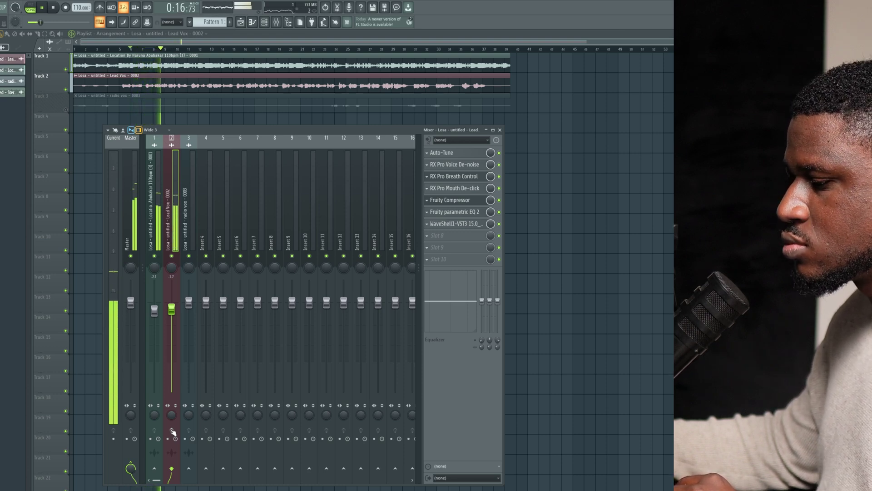
{"action": "left_click", "coordinate": [172, 430]}
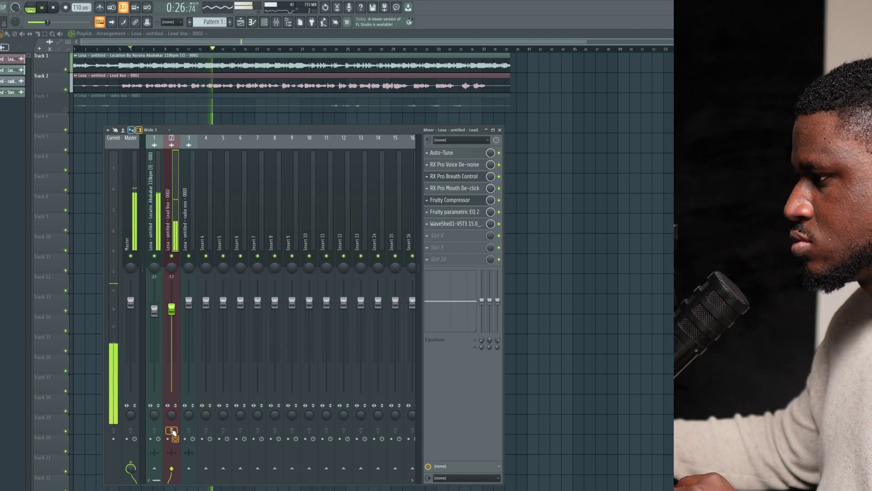
{"action": "left_click", "coordinate": [172, 431]}
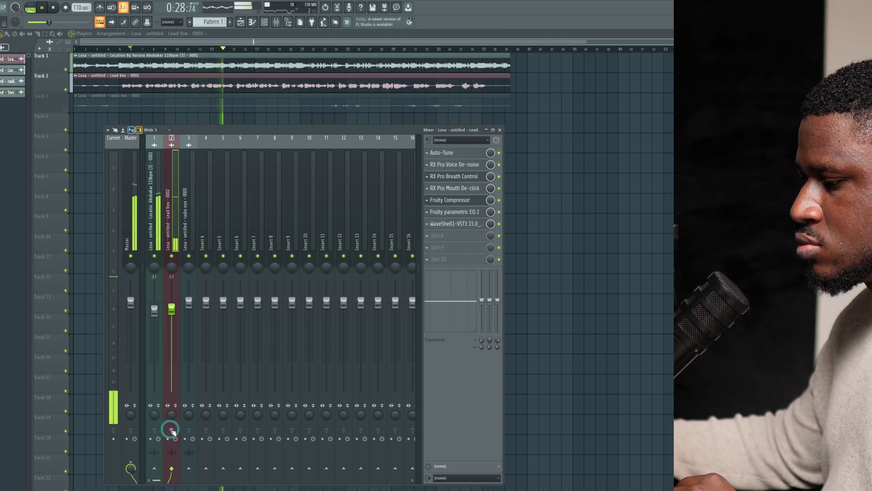
{"action": "key", "text": "space"}
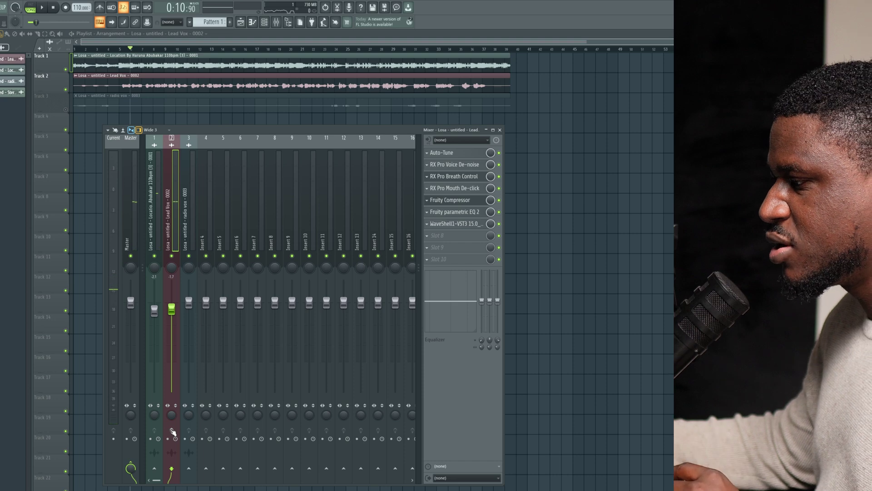
{"action": "left_click", "coordinate": [171, 430]}
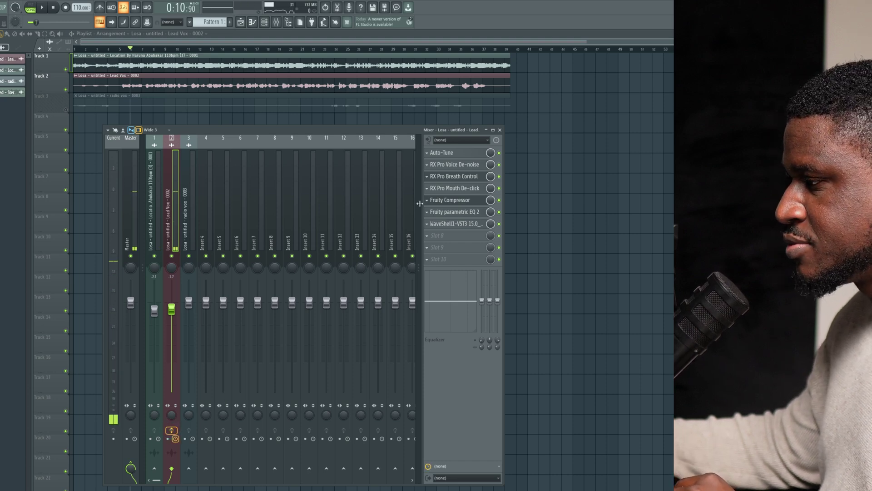
- Load the Waves CLA-2A compressor into slot 8 of the lead vocal and adjust its Peak Reduction during playback
{"action": "left_click", "coordinate": [456, 238]}
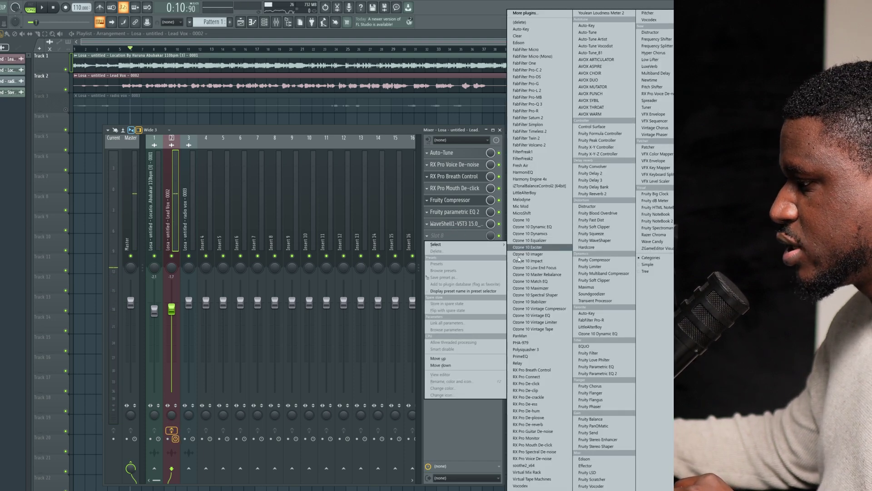
{"action": "left_click", "coordinate": [533, 489]}
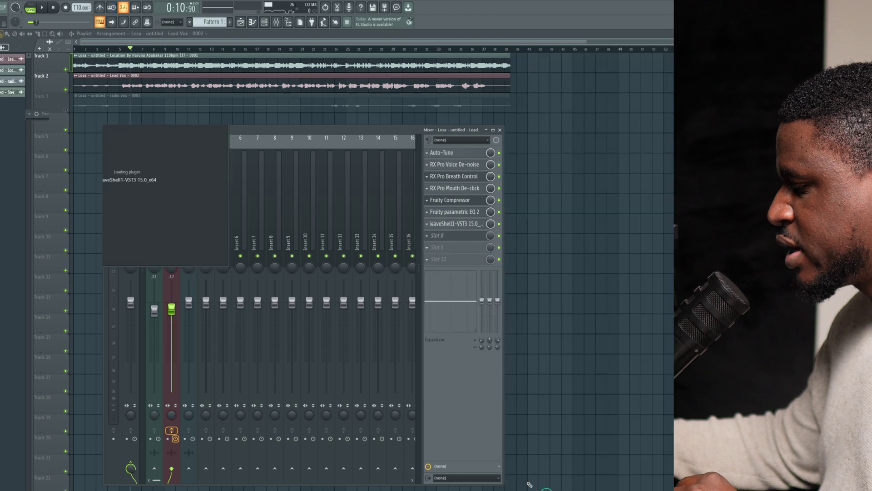
{"action": "left_click", "coordinate": [129, 157]}
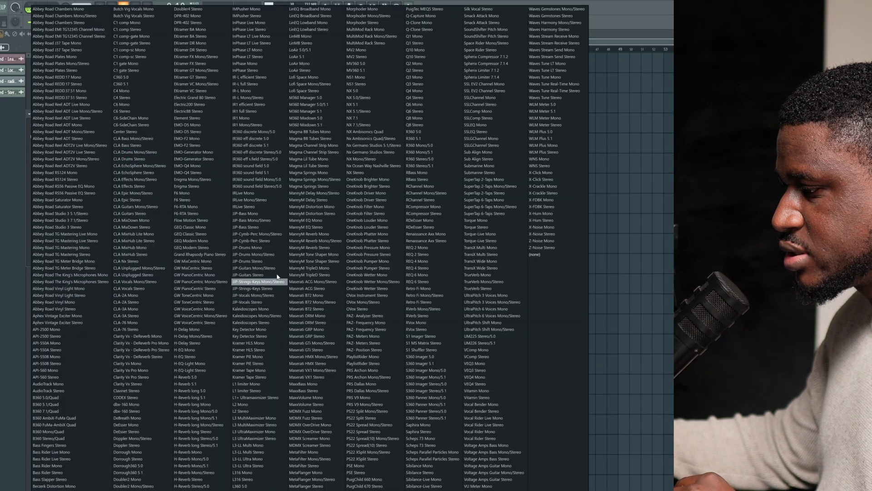
{"action": "left_click", "coordinate": [162, 295]}
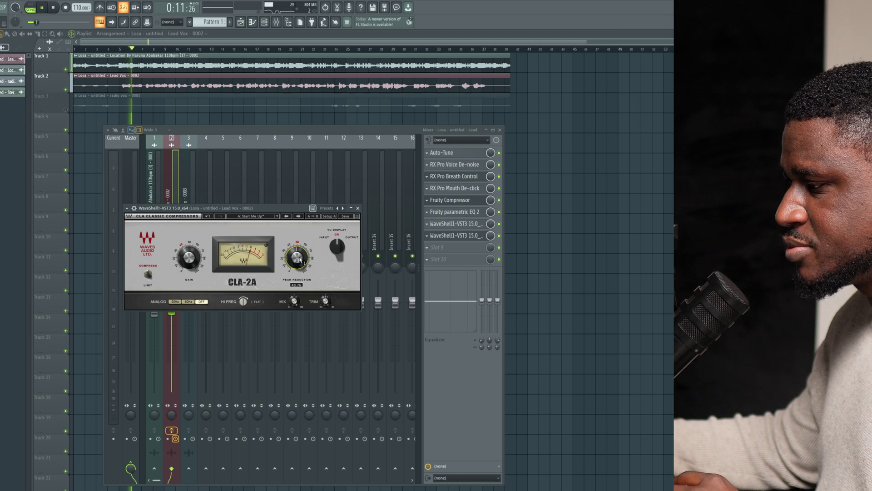
{"action": "left_click_drag", "start_coordinate": [300, 260], "coordinate": [300, 257]}
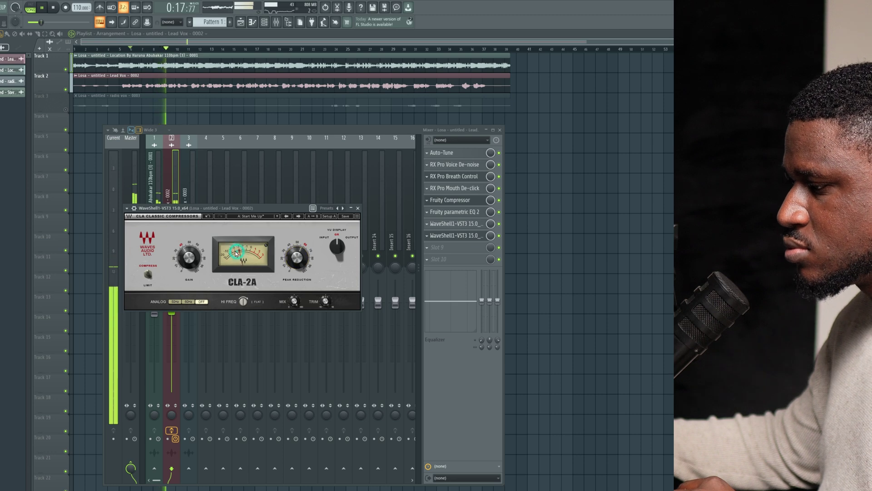
{"action": "key", "text": "space"}
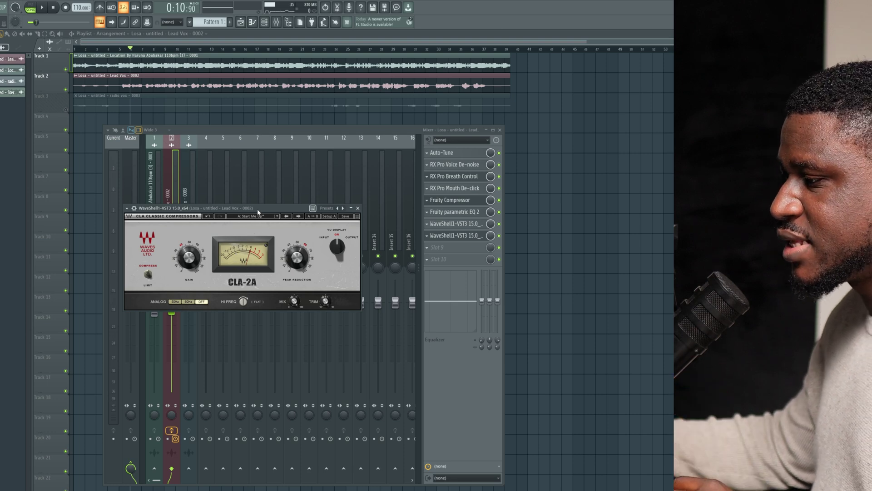
- Fine-tune the CLA-2A's Gain on the lead vocal while listening, and close the compressor
{"action": "key", "text": "space"}
{"action": "left_click_drag", "start_coordinate": [187, 253], "coordinate": [186, 251]}
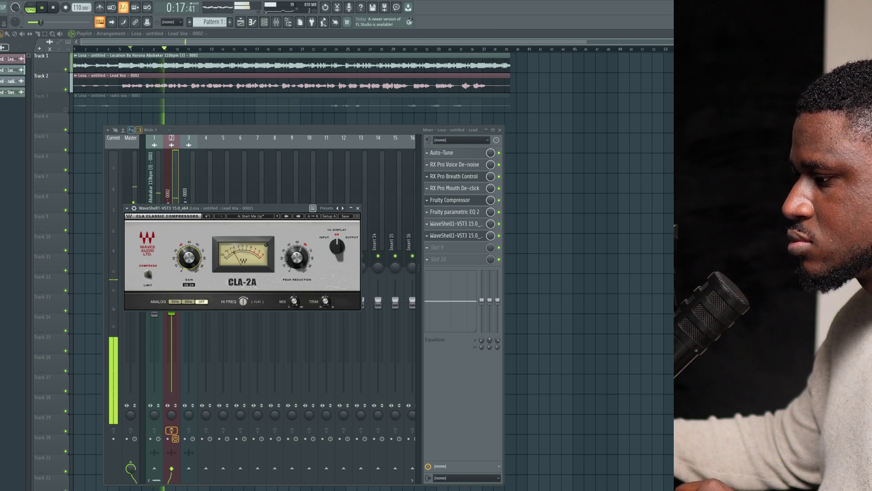
{"action": "left_click_drag", "start_coordinate": [186, 251], "coordinate": [186, 250]}
{"action": "left_click", "coordinate": [182, 188]}
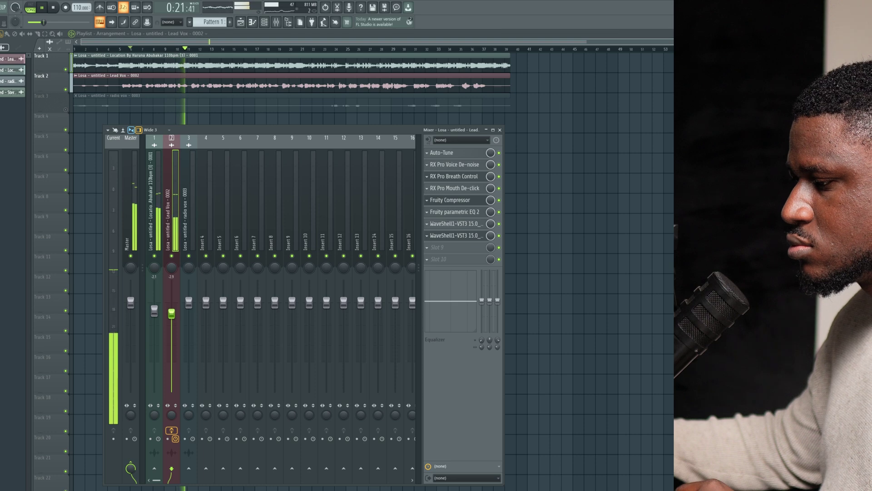
- Rebalance the lead vocal against the instrumental by pulling its fader nearly all the way down and raising it to about -3.5 dB
{"action": "left_click_drag", "start_coordinate": [171, 314], "coordinate": [172, 318]}
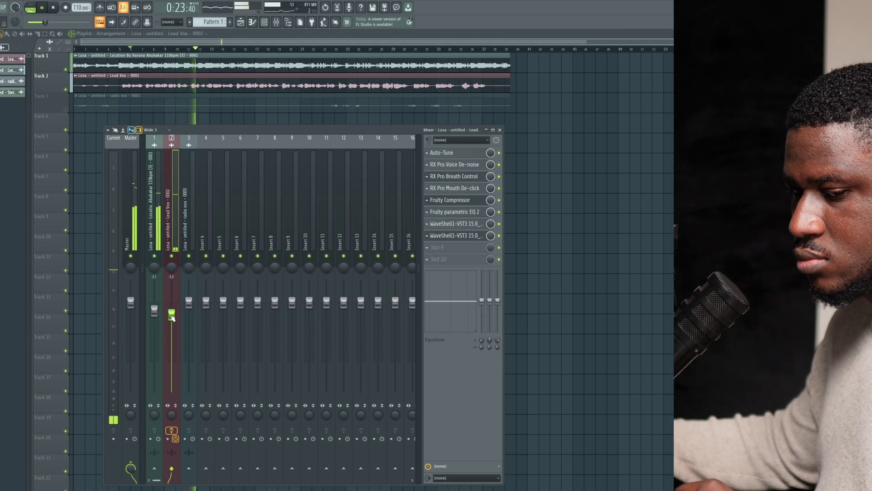
{"action": "left_click_drag", "start_coordinate": [172, 316], "coordinate": [171, 318]}
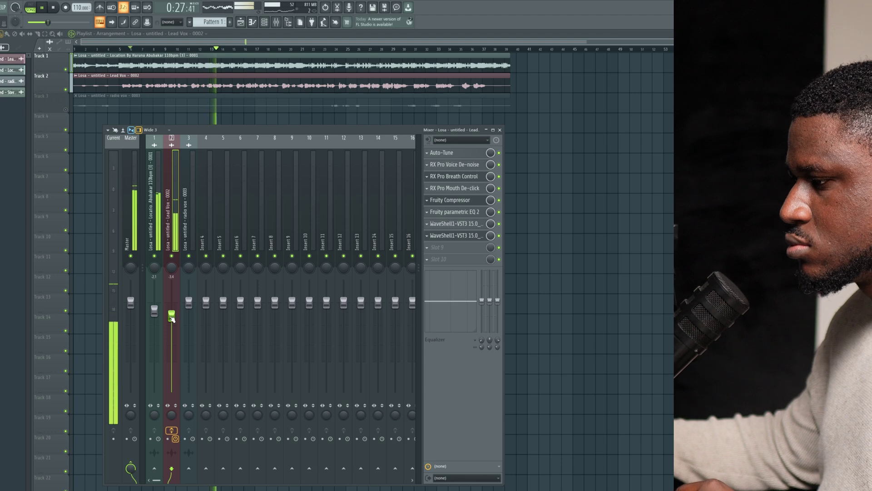
{"action": "left_click_drag", "start_coordinate": [171, 320], "coordinate": [171, 389]}
{"action": "key", "text": "space"}
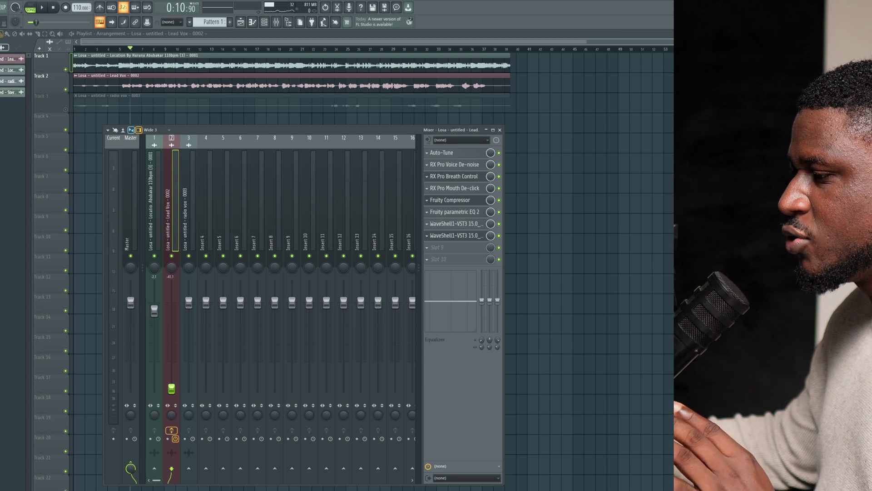
{"action": "left_click_drag", "start_coordinate": [172, 389], "coordinate": [171, 378]}
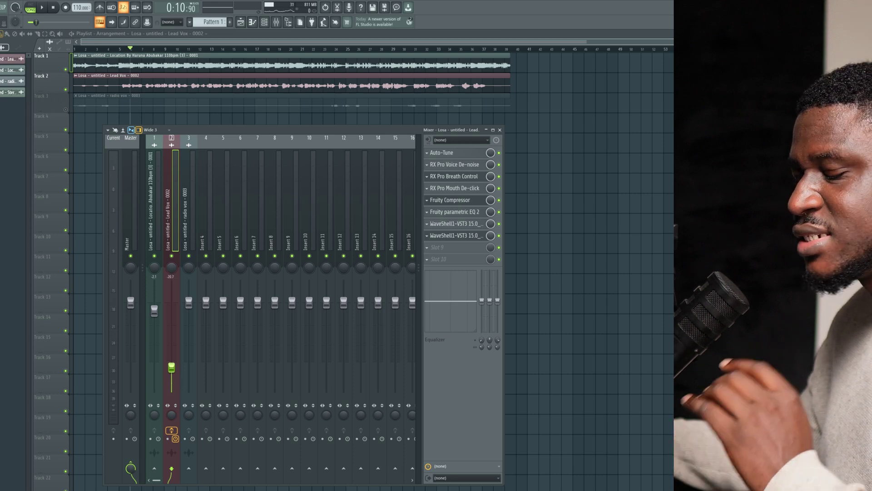
{"action": "left_click_drag", "start_coordinate": [171, 367], "coordinate": [172, 317]}
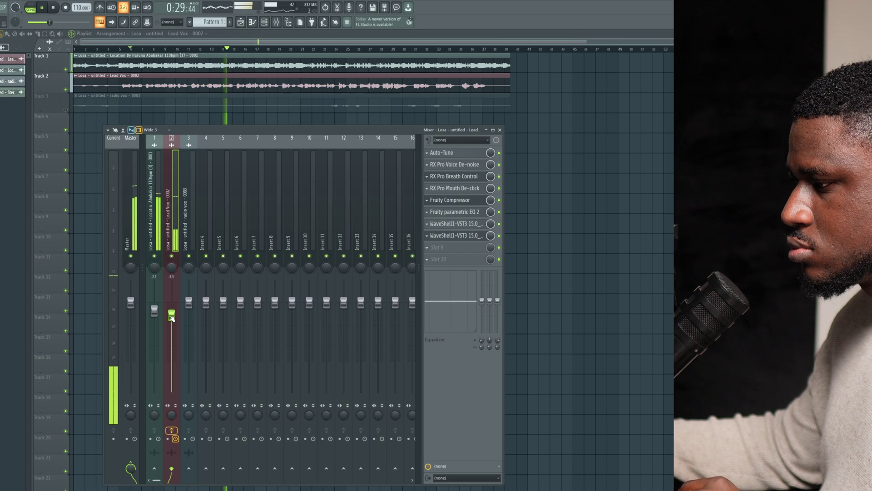
{"action": "key", "text": "space"}
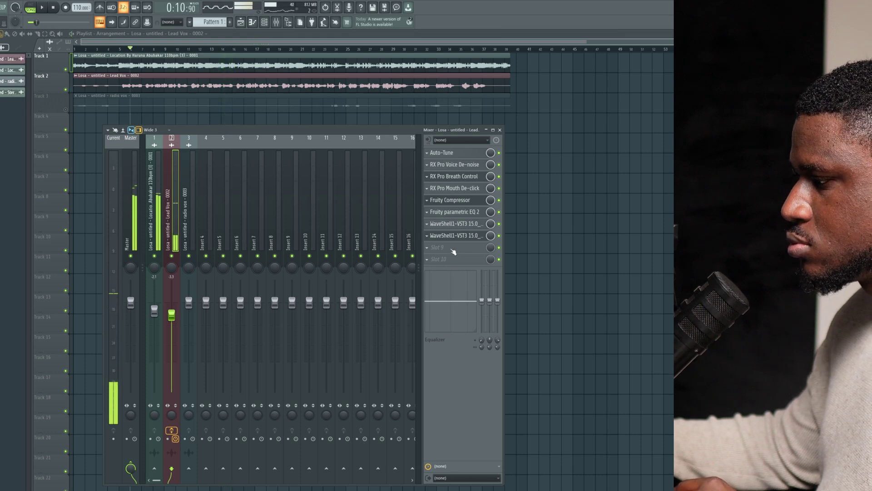
- Load Scheps 73 into slot 9 of the lead vocal, adjust its High band gain during playback, and close it
{"action": "left_click", "coordinate": [451, 248]}
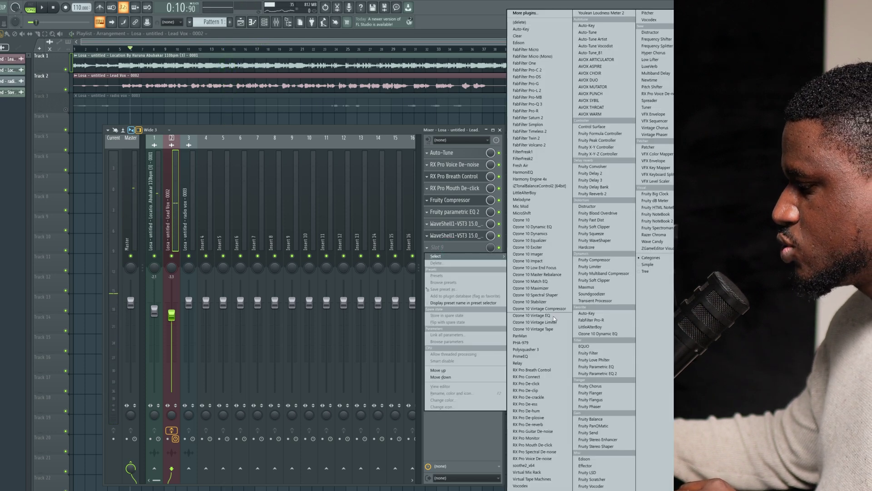
{"action": "left_click", "coordinate": [560, 490]}
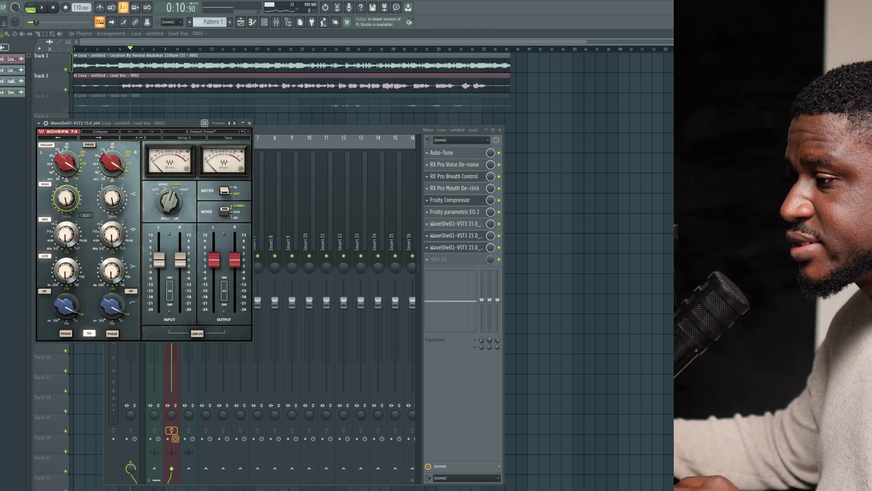
{"action": "key", "text": "space"}
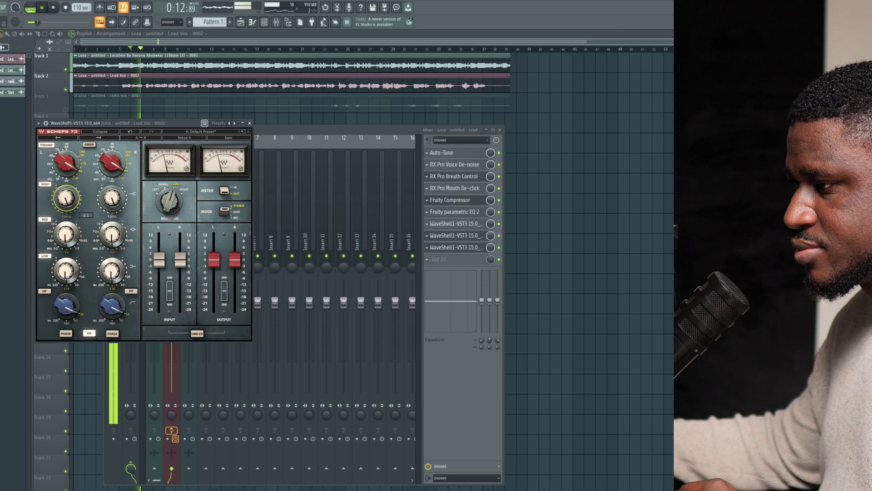
{"action": "left_click_drag", "start_coordinate": [67, 200], "coordinate": [67, 194]}
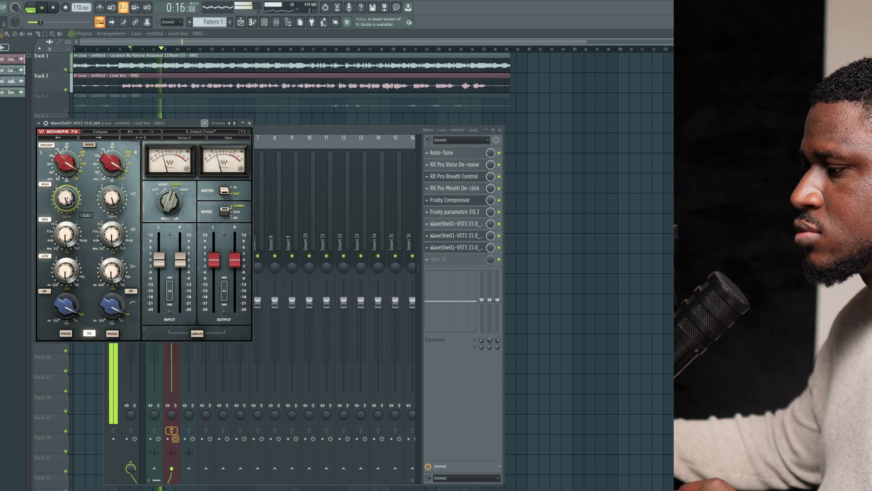
{"action": "left_click", "coordinate": [249, 123]}
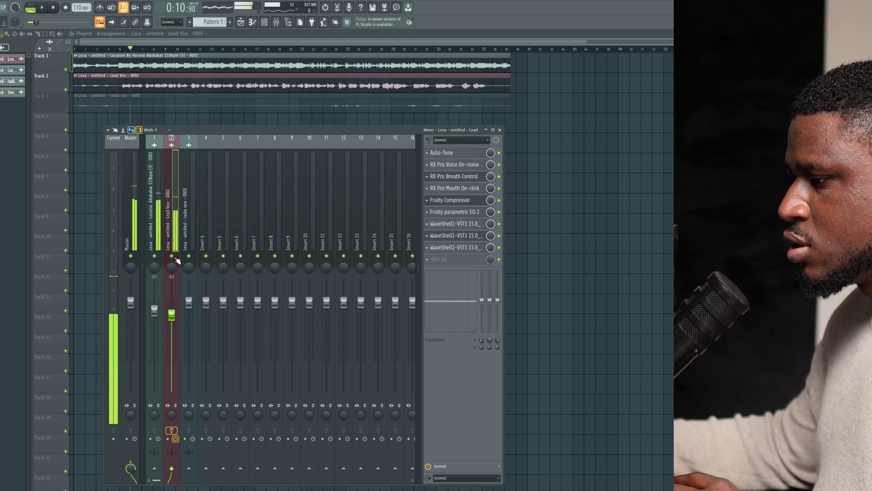
{"action": "key", "text": "space"}
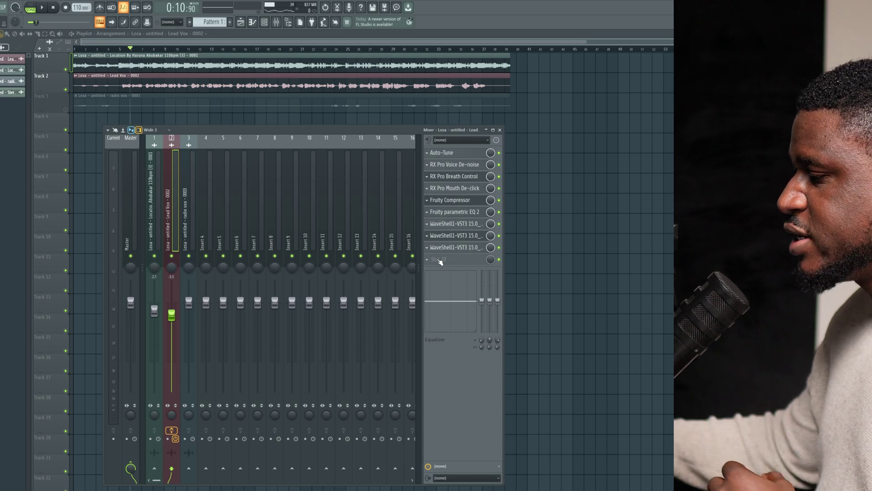
- Load Virtual Tape Machines into slot 10 of the lead vocal, adjust its Input level during playback, and close it
{"action": "left_click", "coordinate": [434, 262]}
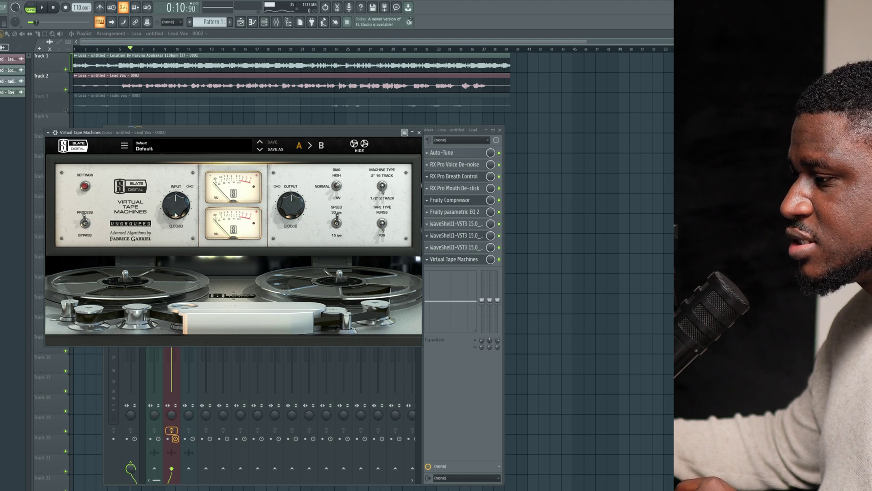
{"action": "key", "text": "space"}
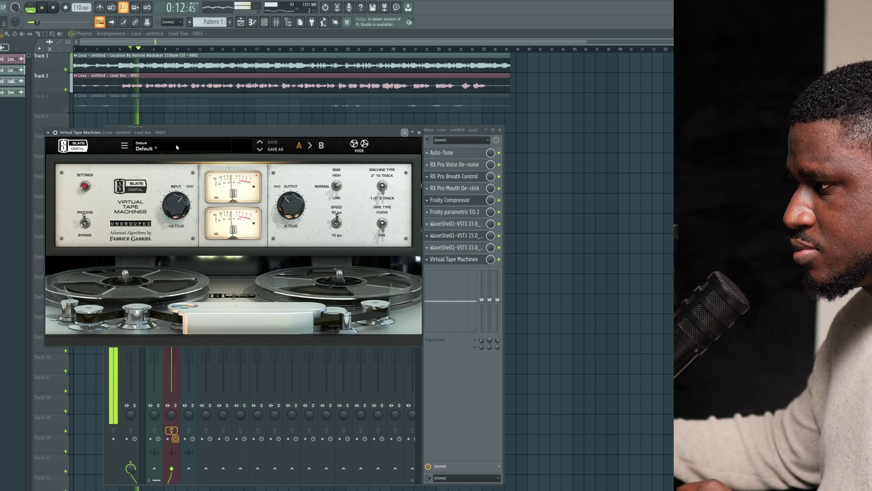
{"action": "left_click_drag", "start_coordinate": [179, 206], "coordinate": [173, 216]}
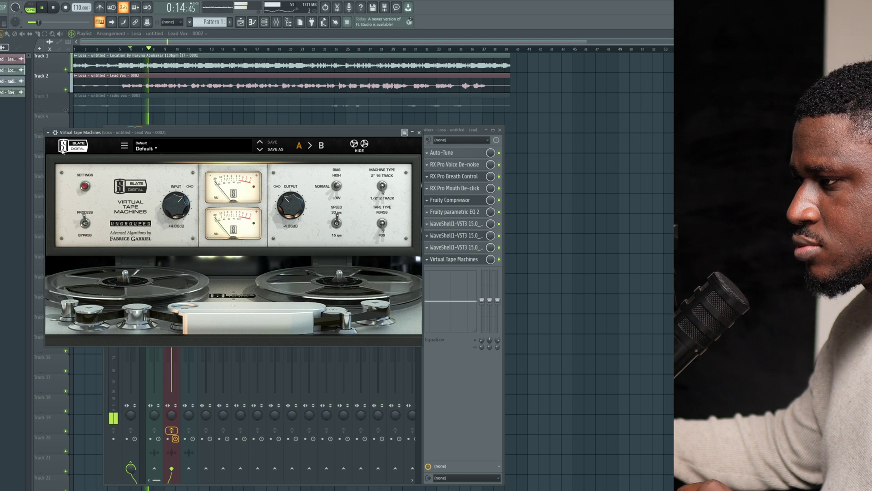
{"action": "left_click", "coordinate": [56, 133]}
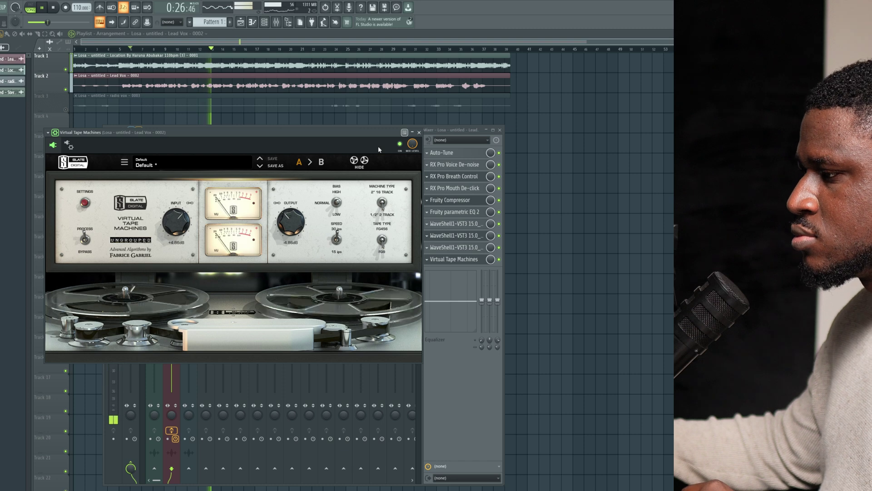
{"action": "key", "text": "space"}
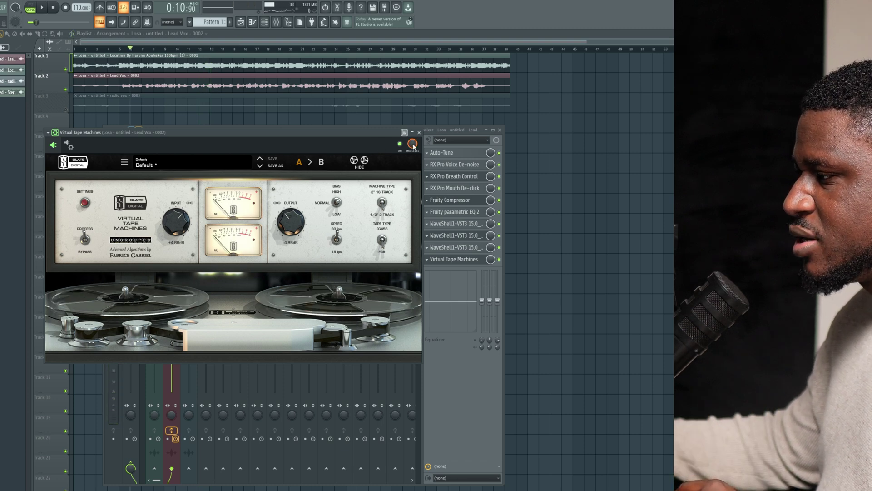
{"action": "left_click", "coordinate": [419, 132]}
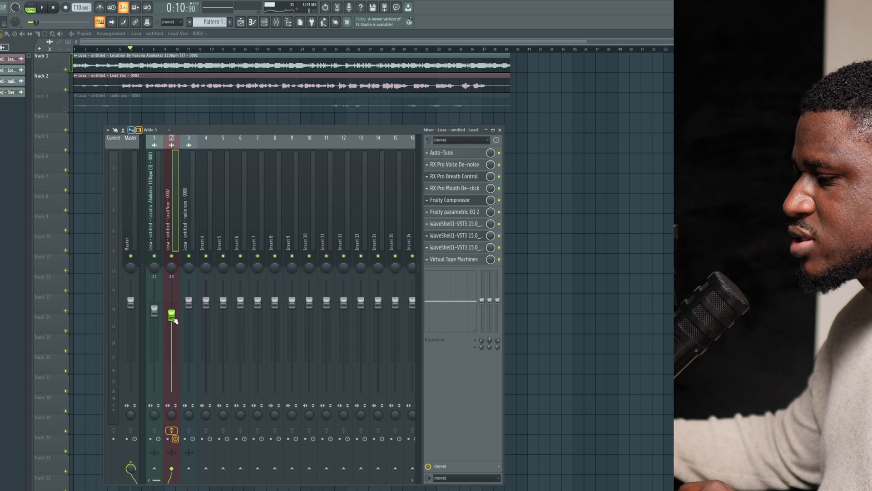
- Set the lead vocal's mixer fader to about -4.1 dB while listening to the balance with the instrumental
{"action": "key", "text": "space"}
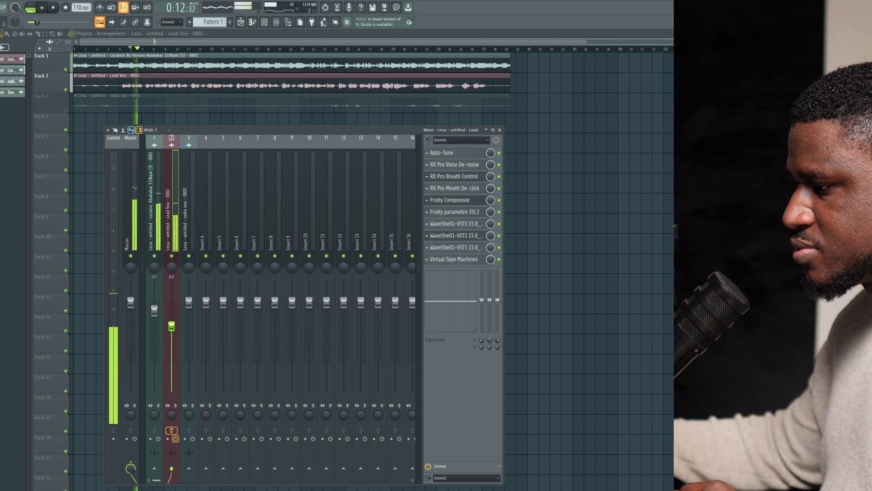
{"action": "left_click_drag", "start_coordinate": [174, 326], "coordinate": [173, 320]}
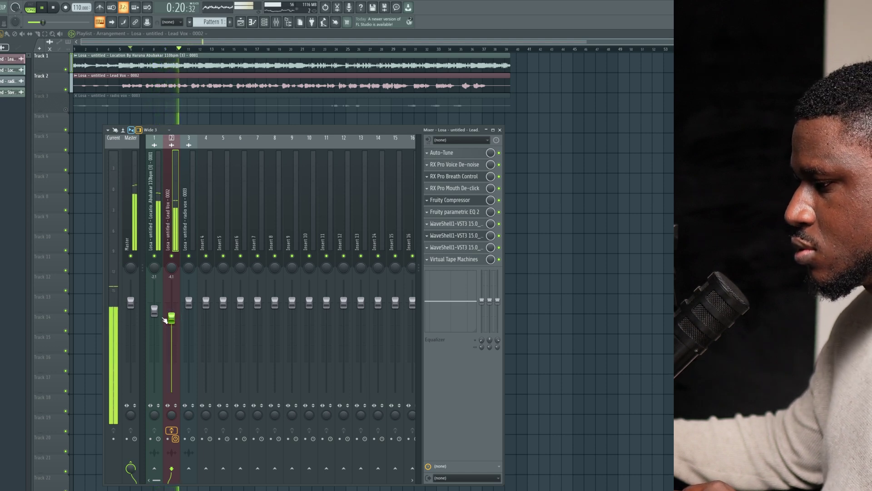
- Raise the instrumental's mixer fader to about -1.8 dB and fine-tune the lead vocal's fader against it, then stop playback
{"action": "left_click", "coordinate": [156, 318]}
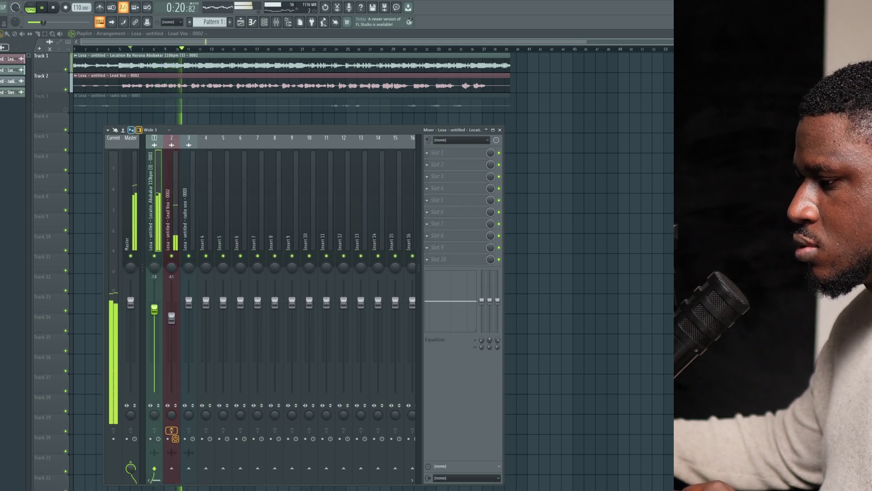
{"action": "left_click", "coordinate": [172, 317]}
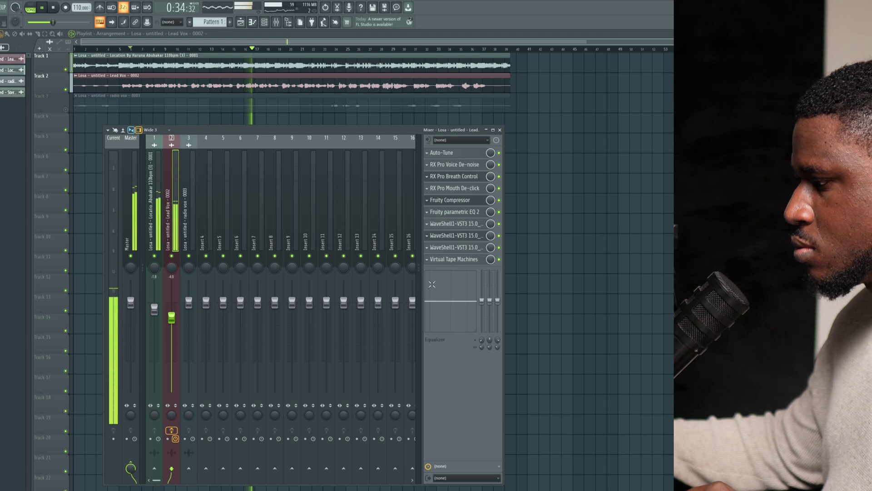
{"action": "key", "text": "space"}
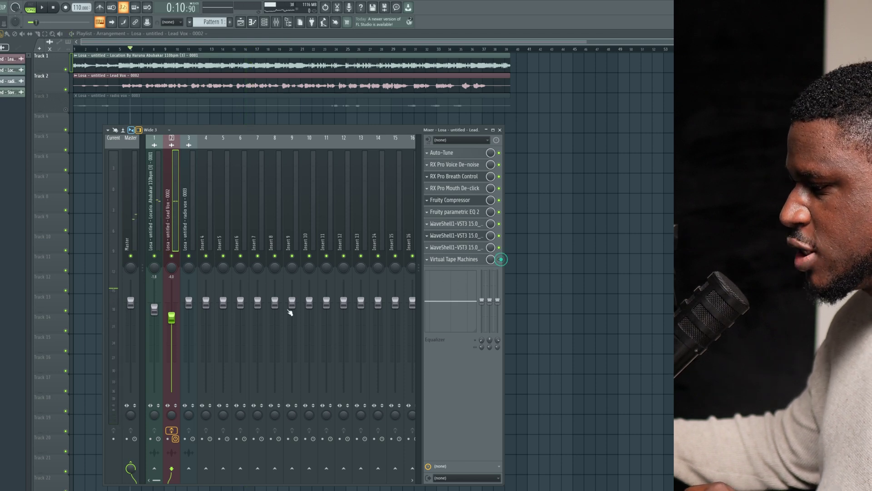
- Load CLA-76 Stereo on Insert 4 with the Bluey revision and adjust its input, attack and release during playback
{"action": "left_click", "coordinate": [203, 218]}
{"action": "left_click", "coordinate": [464, 155]}
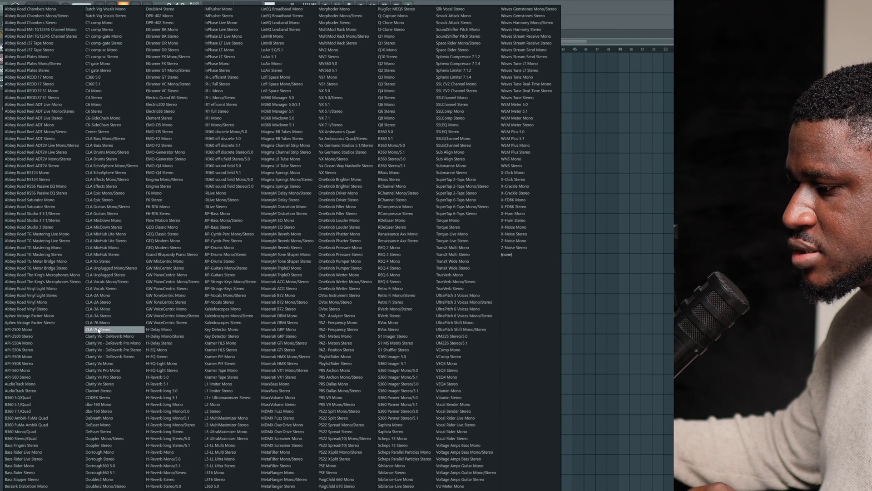
{"action": "left_click", "coordinate": [96, 329]}
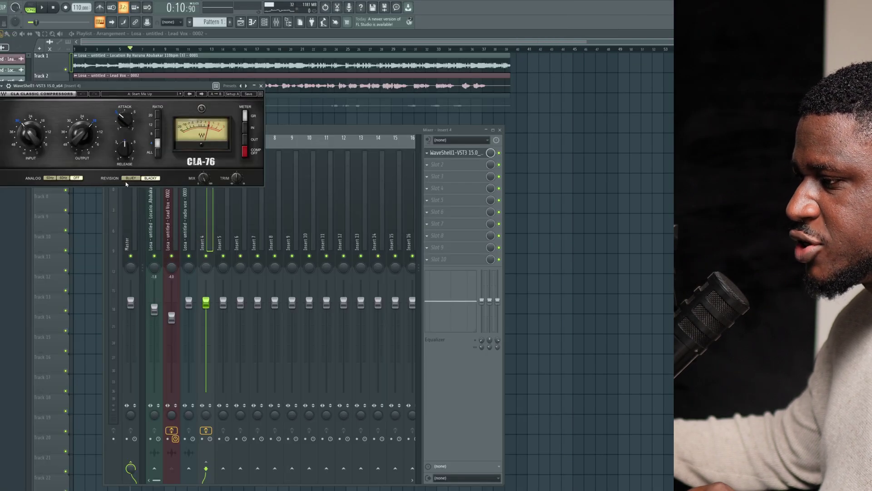
{"action": "left_click", "coordinate": [131, 178]}
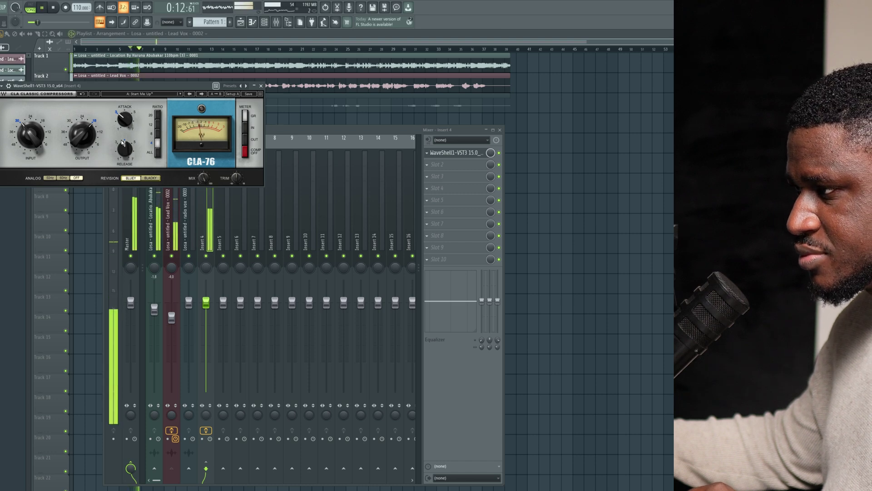
{"action": "mouse_move", "coordinate": [30, 134]}
{"action": "left_mouse_down"}
{"action": "mouse_move", "coordinate": [30, 122]}
{"action": "mouse_move", "coordinate": [28, 128]}
{"action": "left_mouse_up"}
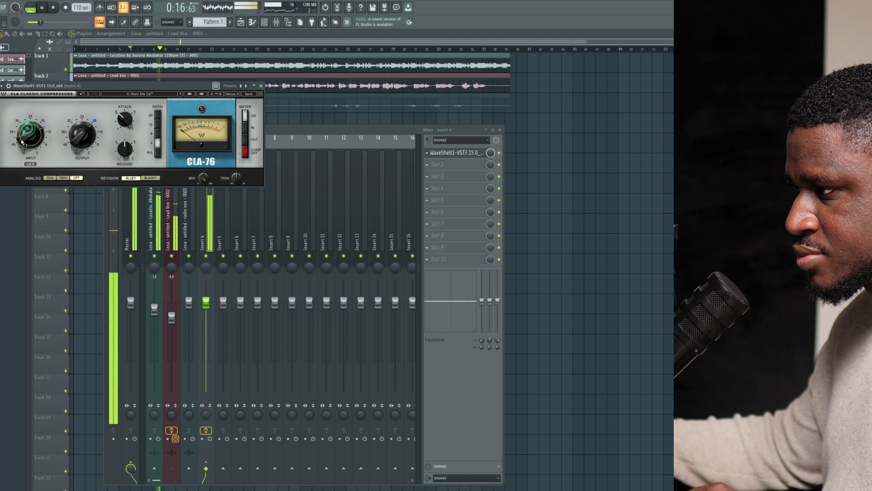
{"action": "left_click_drag", "start_coordinate": [124, 148], "coordinate": [125, 113]}
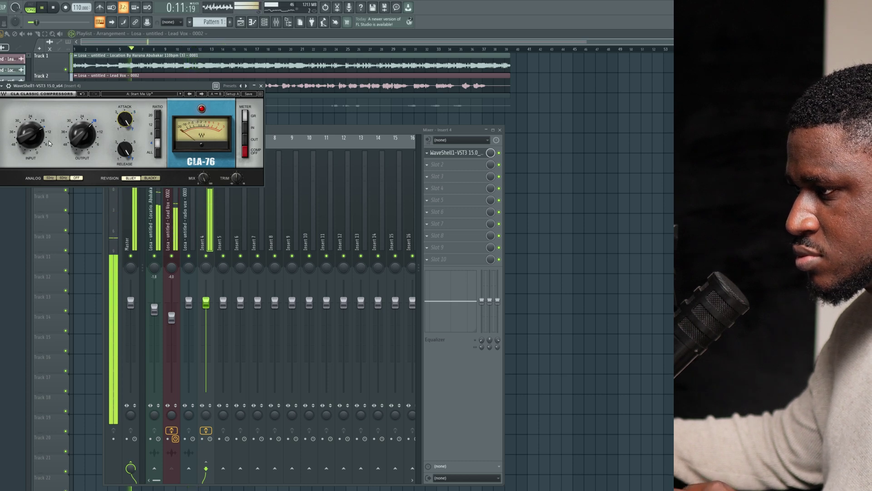
- Rename Insert 4 to "parallel comp vox" and lower its fader to about -22 dB while listening
{"action": "right_click", "coordinate": [206, 226]}
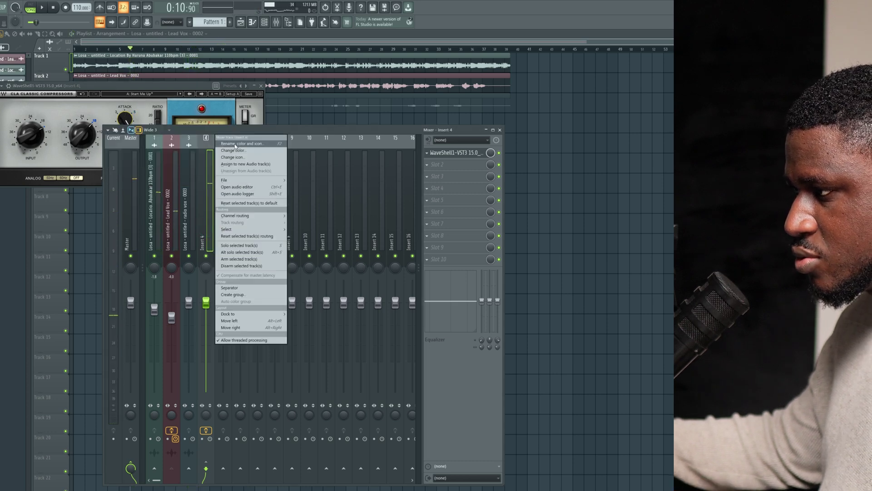
{"action": "left_click", "coordinate": [235, 145]}
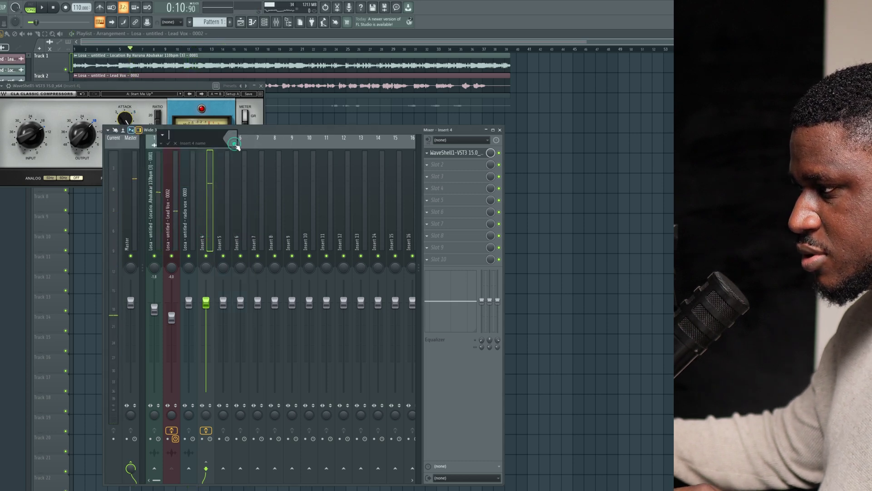
{"action": "type", "text": "papra"}
{"action": "key", "text": "BackSpace"}
{"action": "key", "text": "BackSpace"}
{"action": "key", "text": "BackSpace"}
{"action": "type", "text": "rallel comp"}
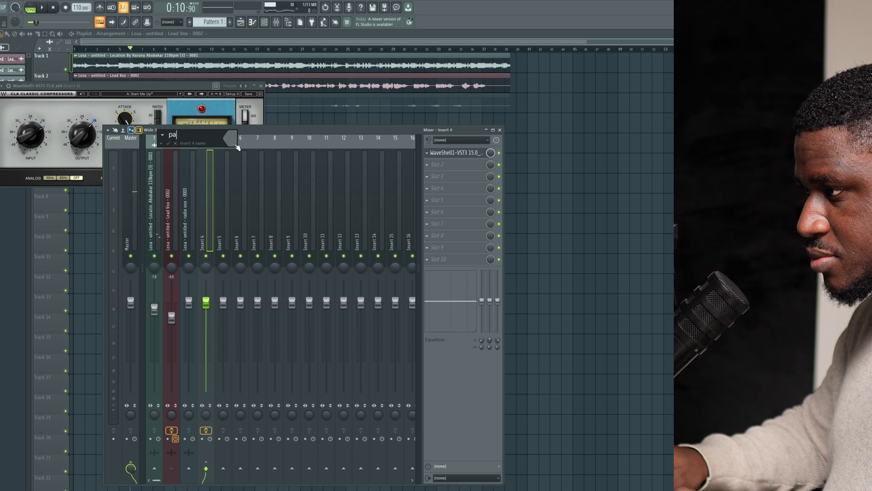
{"action": "type", "text": " vox"}
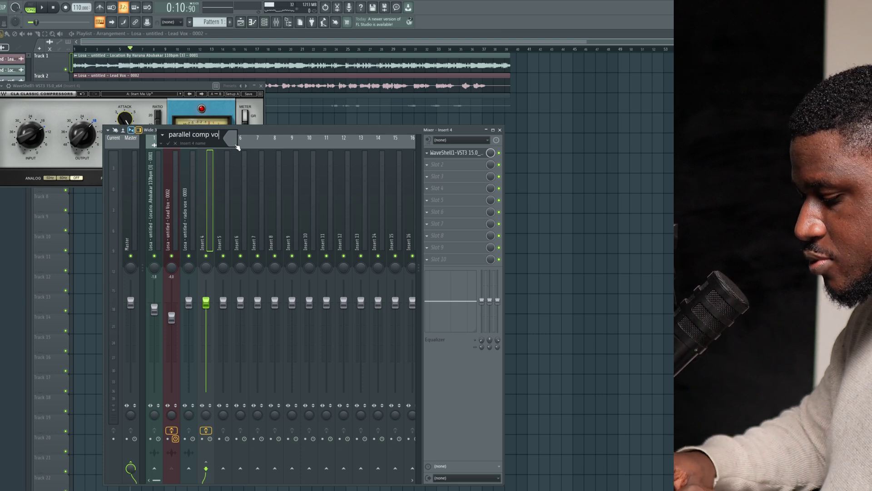
{"action": "key", "text": "Return"}
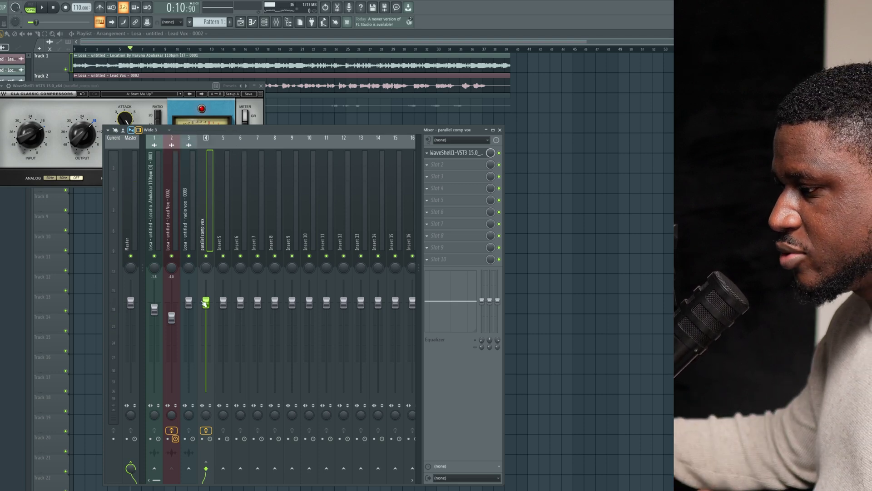
{"action": "left_click_drag", "start_coordinate": [206, 303], "coordinate": [206, 362]}
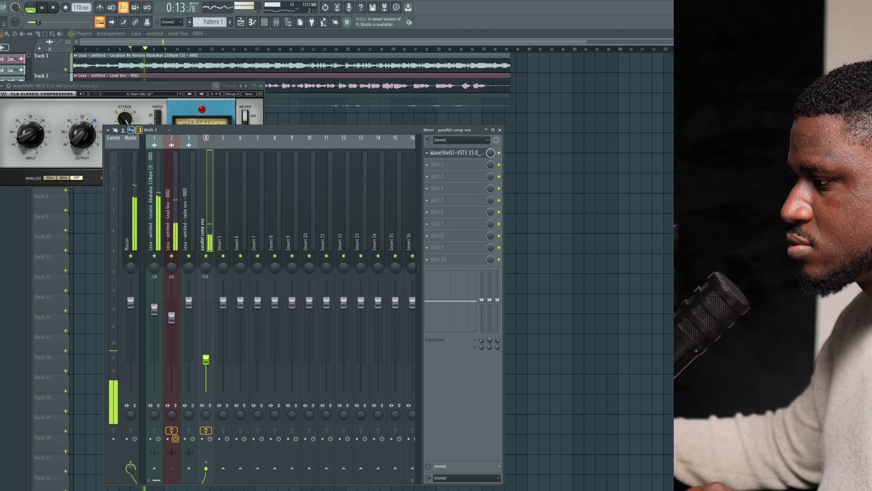
{"action": "left_click_drag", "start_coordinate": [206, 360], "coordinate": [204, 363]}
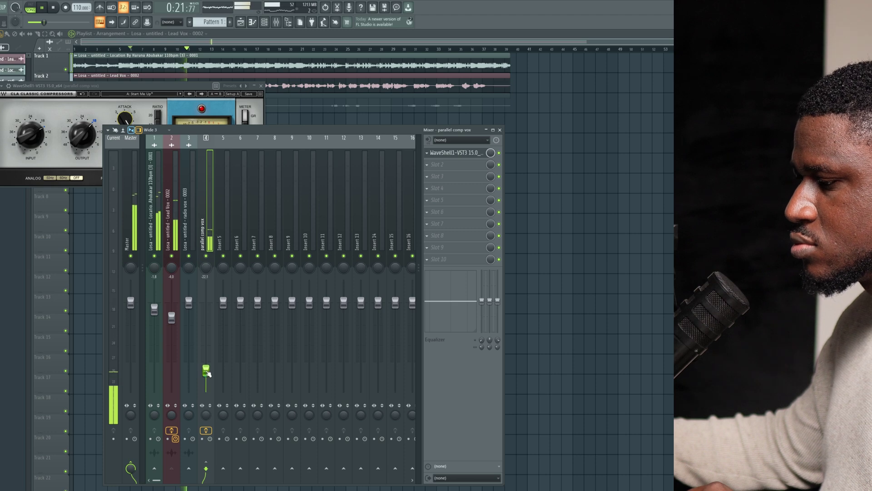
- Lower the target level of the lead vocal's RX Pro Breath Control to about -64.2 dBFS and close the plugin
{"action": "left_click", "coordinate": [174, 223]}
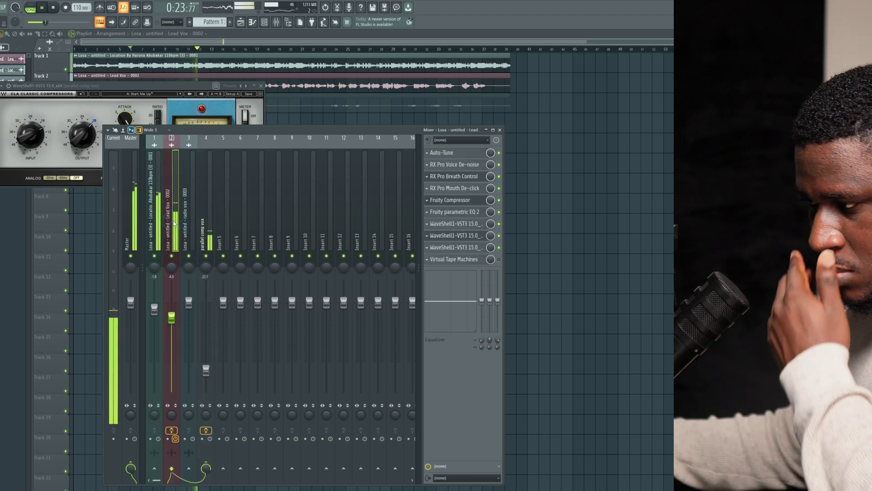
{"action": "key", "text": "space"}
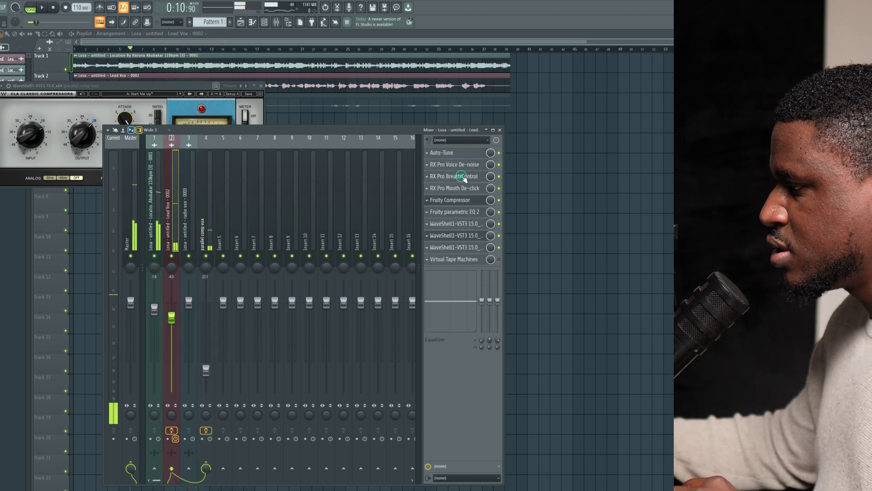
{"action": "left_click", "coordinate": [452, 178]}
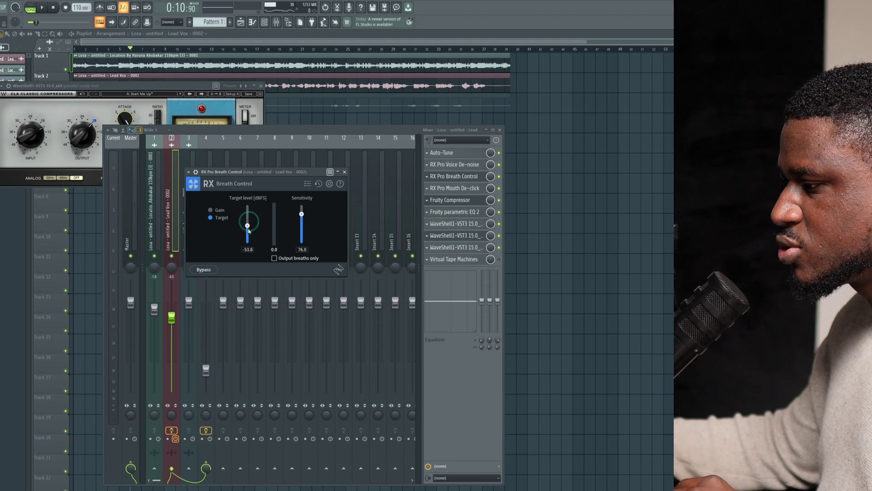
{"action": "key", "text": "space"}
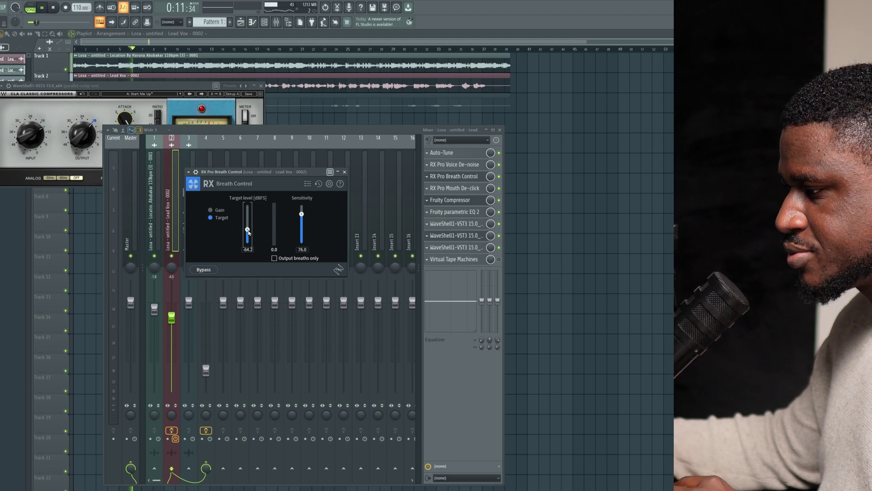
{"action": "left_click", "coordinate": [345, 172]}
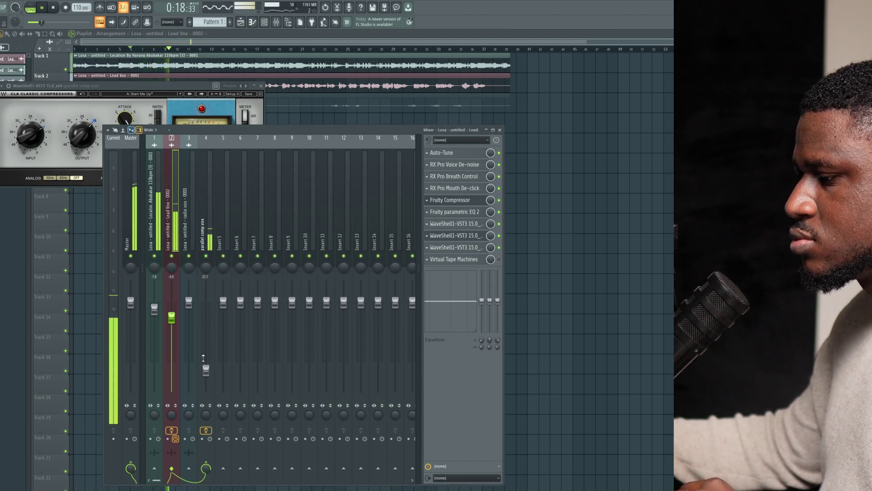
- Lower the parallel comp vox fader to about -23.6 dB and close the CLA-76 window
{"action": "left_click", "coordinate": [205, 370]}
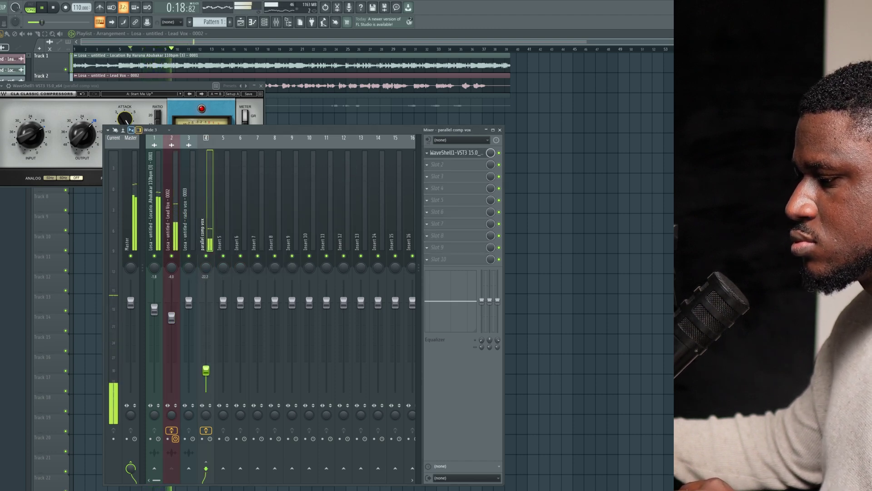
{"action": "left_click", "coordinate": [205, 374]}
{"action": "left_click", "coordinate": [175, 233]}
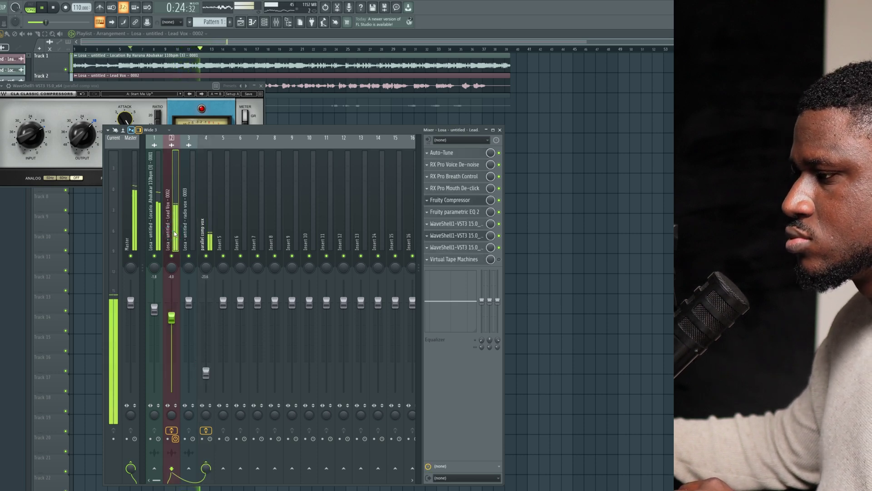
{"action": "left_click", "coordinate": [261, 86]}
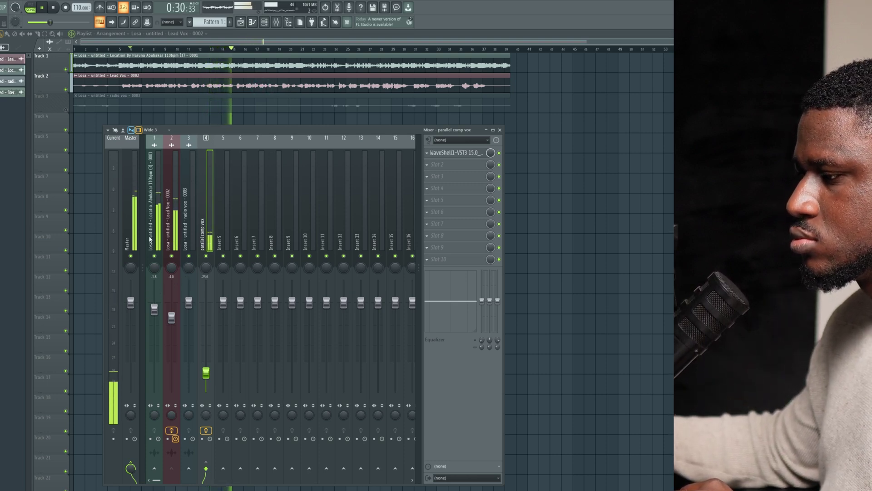
- Reopen Scheps 73 on the lead vocal, adjust its High band gain during playback, and close it
{"action": "left_click", "coordinate": [183, 215]}
{"action": "left_click", "coordinate": [171, 217]}
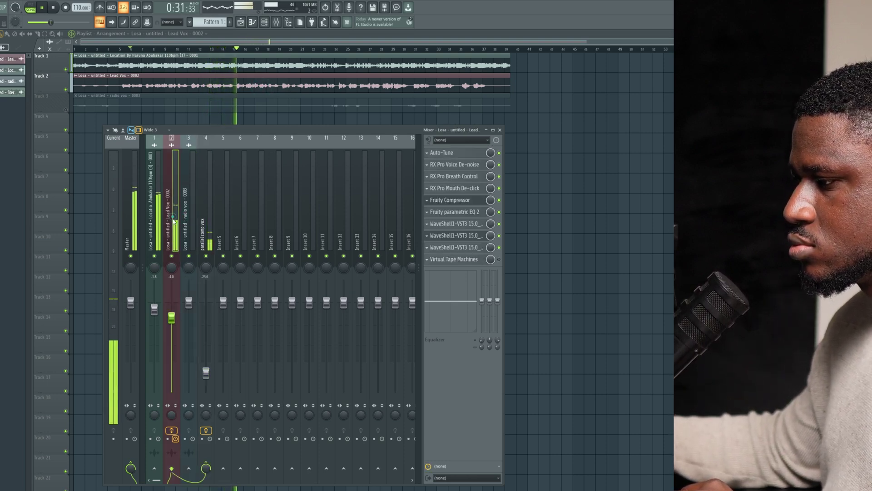
{"action": "left_click", "coordinate": [473, 249]}
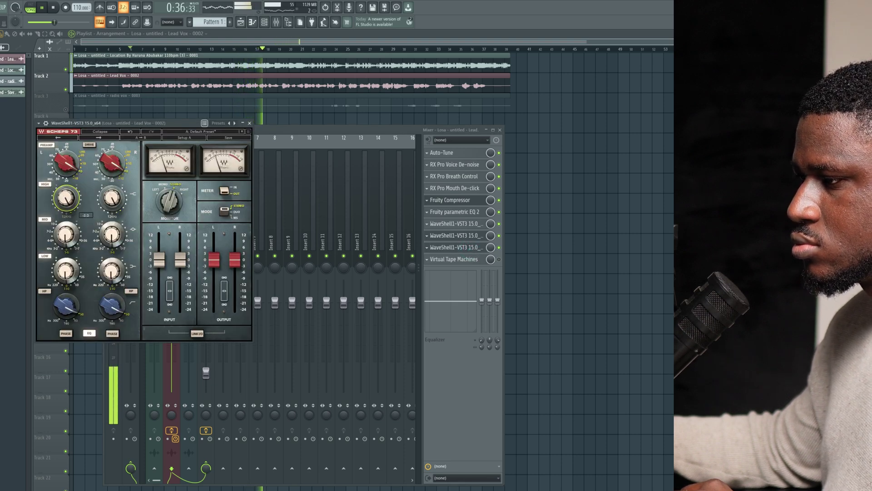
{"action": "left_click", "coordinate": [249, 123]}
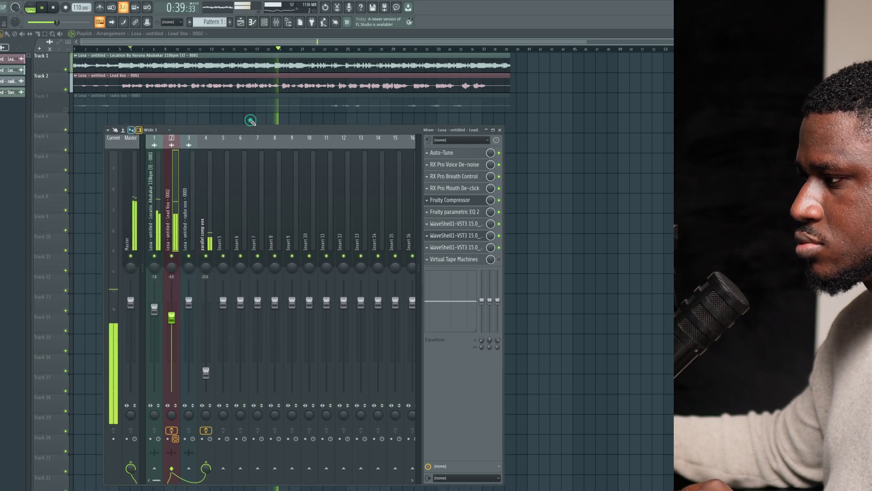
- Compare the instrumental and lead vocal during playback and review the lead vocal's plugins in slots 9 and 8
{"action": "left_click", "coordinate": [161, 225]}
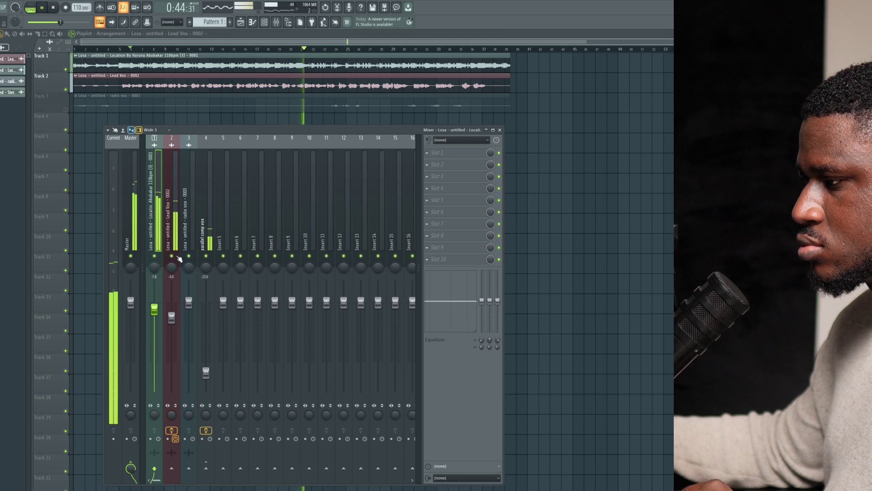
{"action": "left_click", "coordinate": [171, 224]}
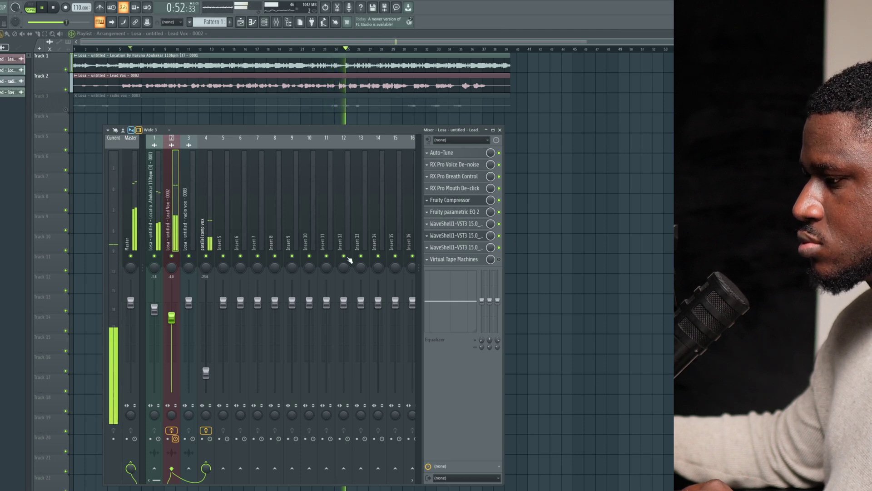
{"action": "left_click", "coordinate": [467, 247]}
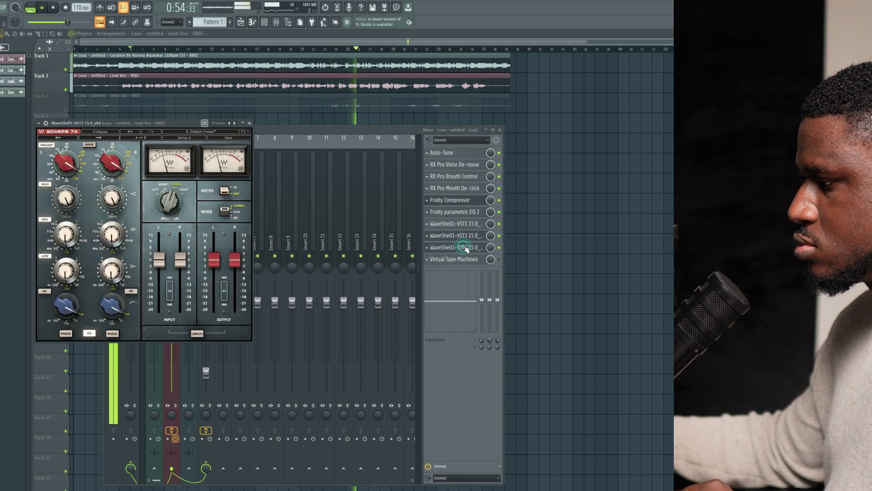
{"action": "left_click", "coordinate": [466, 247]}
{"action": "left_click", "coordinate": [467, 235]}
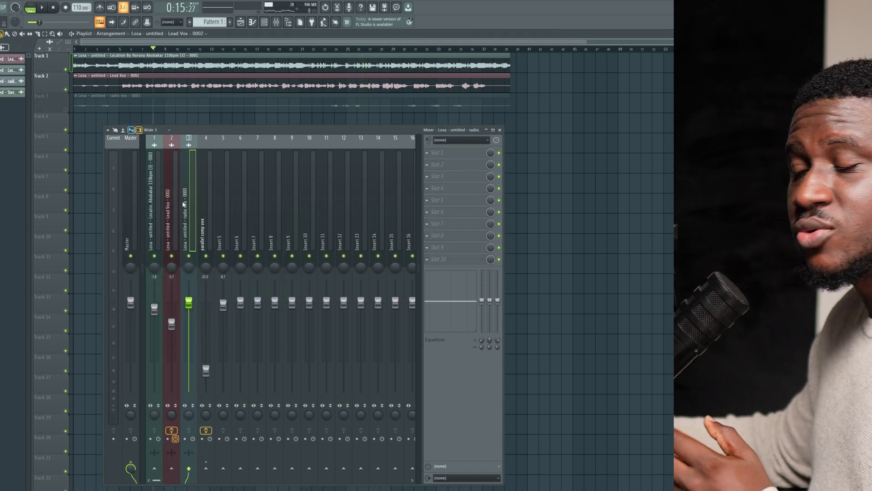
- Send the lead vocal to Insert 5 and rename that insert "reverb"
{"action": "left_click", "coordinate": [180, 204]}
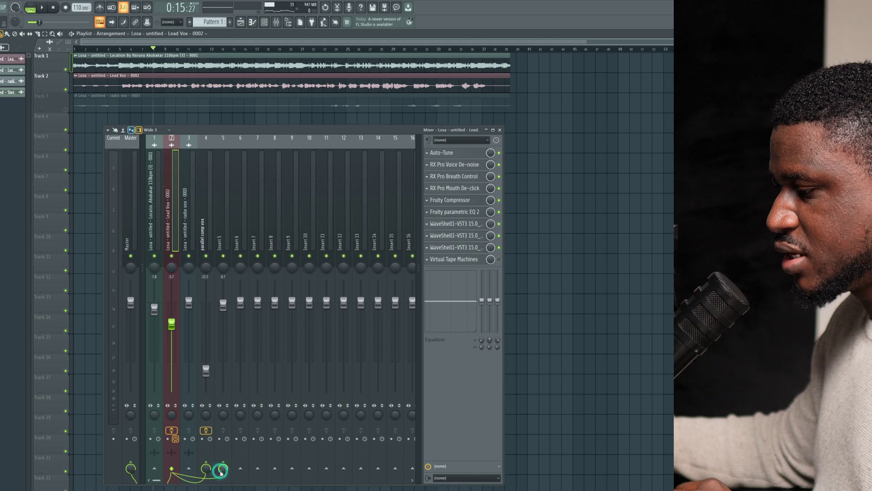
{"action": "right_click", "coordinate": [220, 230]}
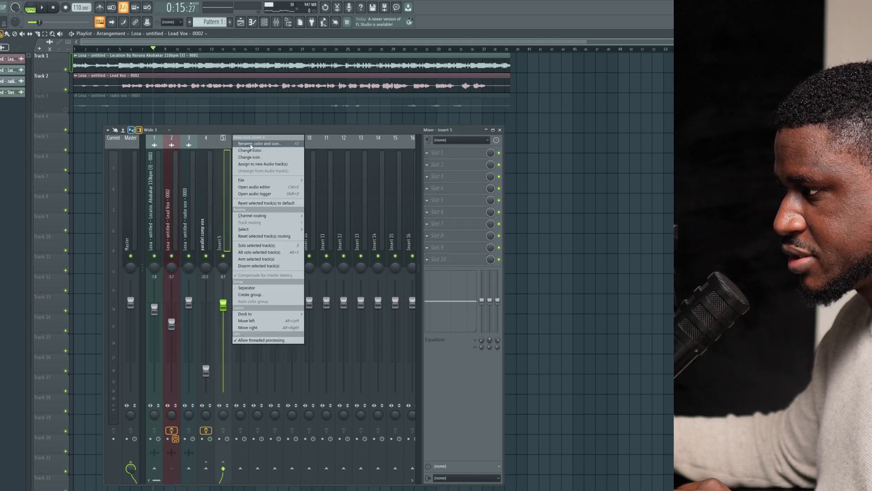
{"action": "left_click", "coordinate": [249, 144]}
{"action": "type", "text": "reverb"}
{"action": "key", "text": "Return"}
- Load FabFilter Pro-R into slot 1 of the reverb insert
{"action": "left_click", "coordinate": [443, 153]}
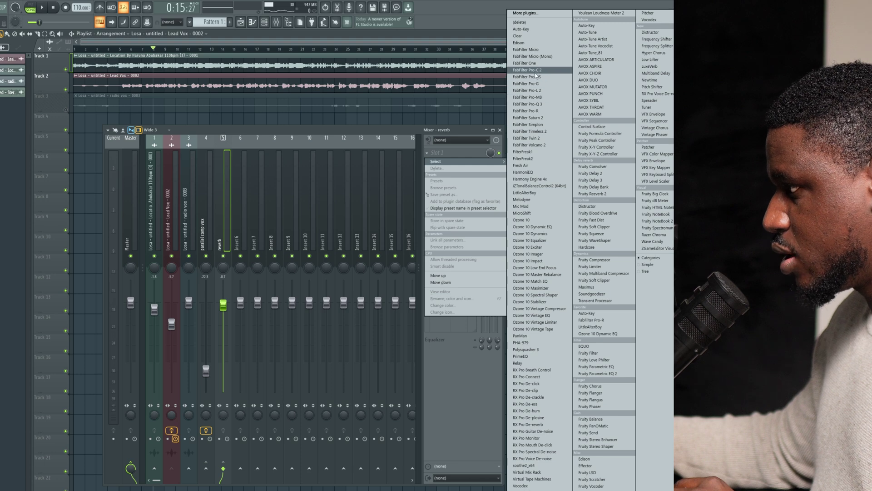
{"action": "left_click", "coordinate": [530, 111]}
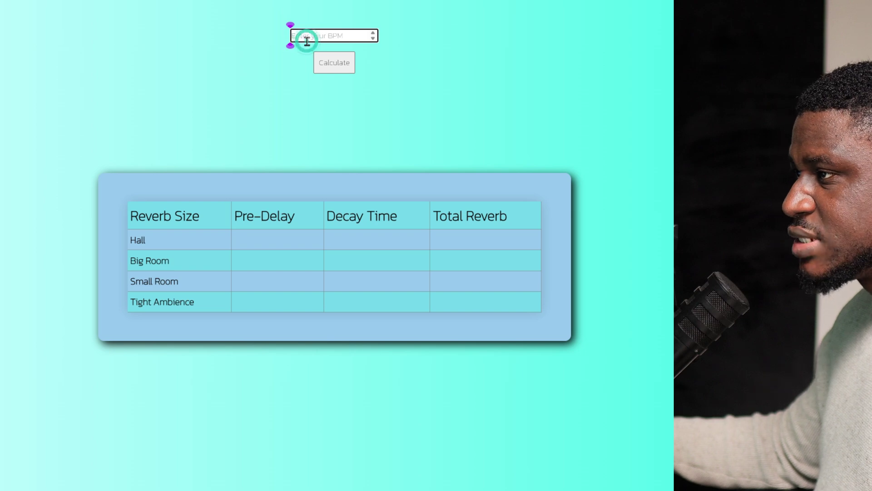
- Calculate the reverb pre-delay and decay times for a tempo of 110 BPM
{"action": "type", "text": "110"}
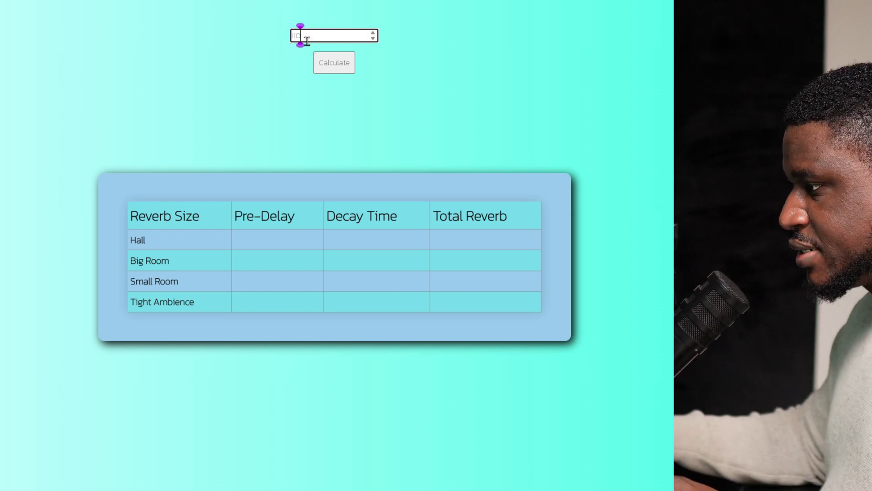
{"action": "left_click", "coordinate": [331, 63]}
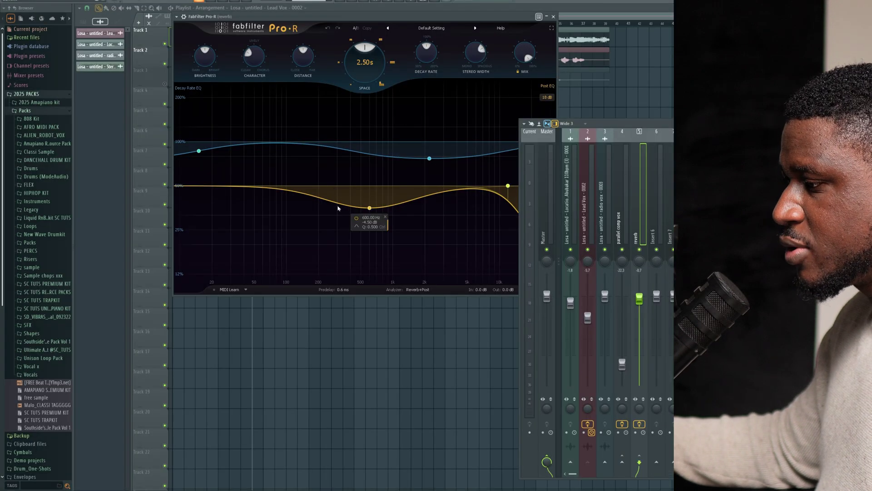
- Set Pro-R's predelay to 34 ms and its Space to 2.10 s, and audition the reverb
{"action": "left_click", "coordinate": [343, 289]}
{"action": "type", "text": "34"}
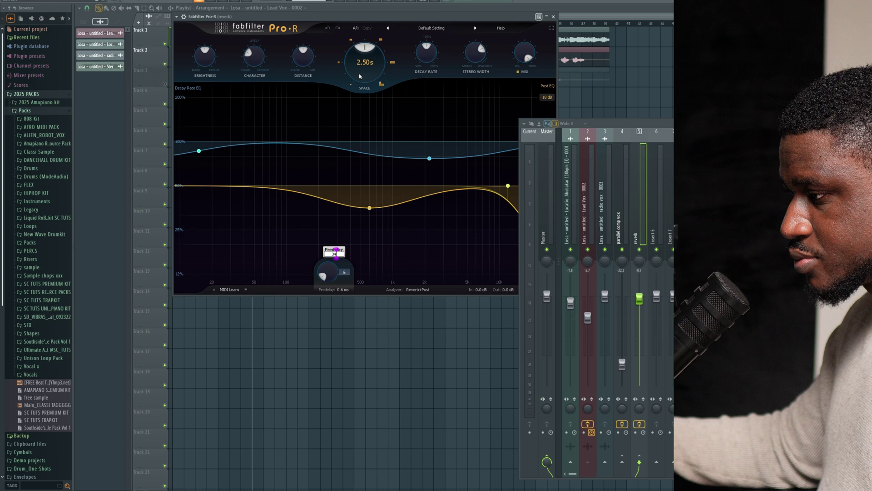
{"action": "key", "text": "Return"}
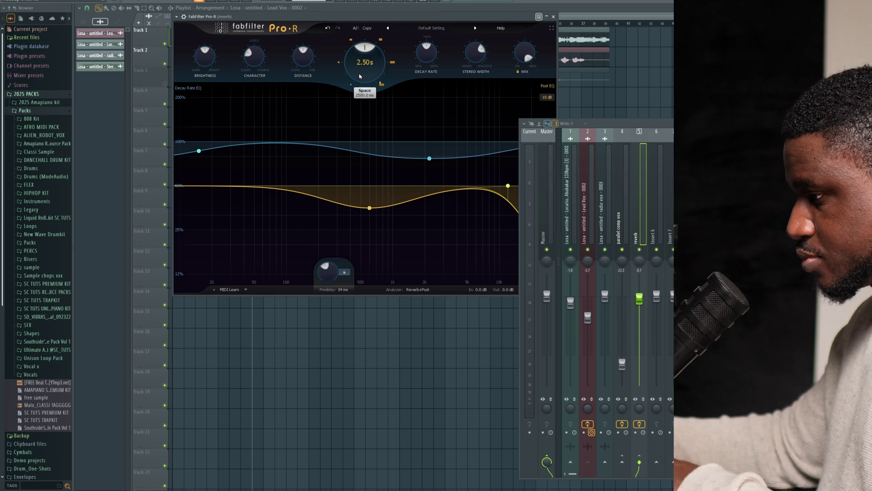
{"action": "double_click", "coordinate": [363, 66]}
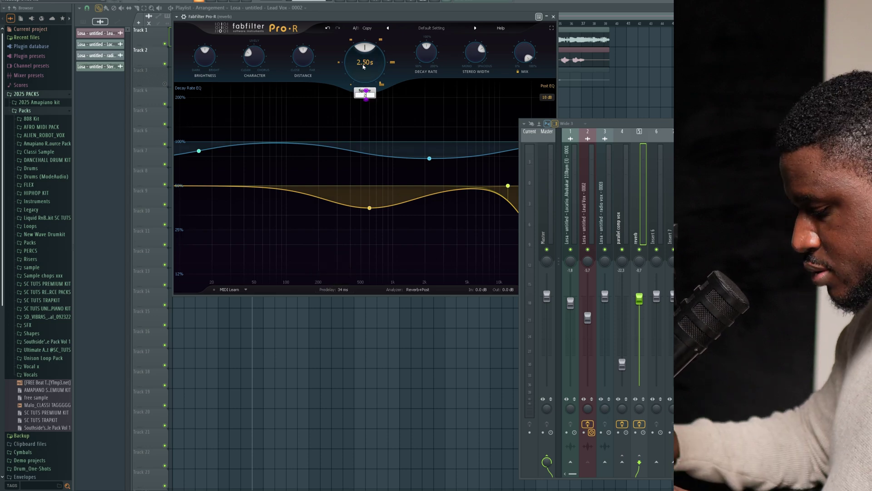
{"action": "type", "text": "2100"}
{"action": "key", "text": "Return"}
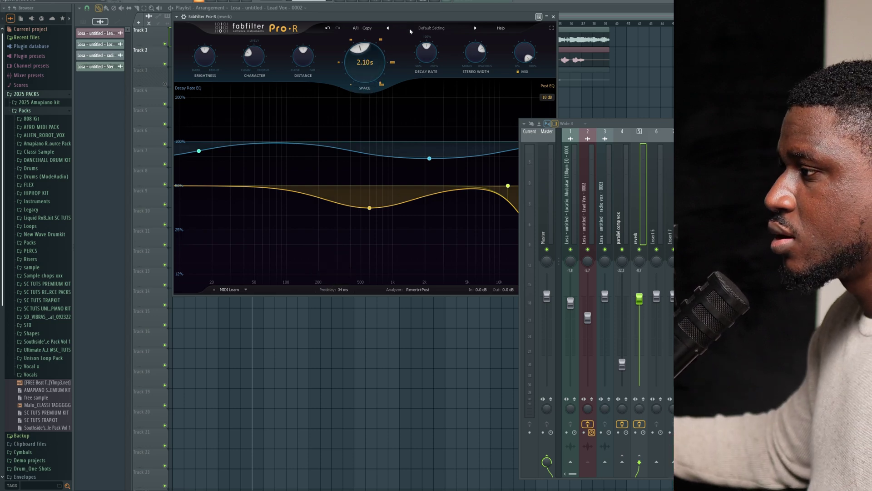
{"action": "key", "text": "space"}
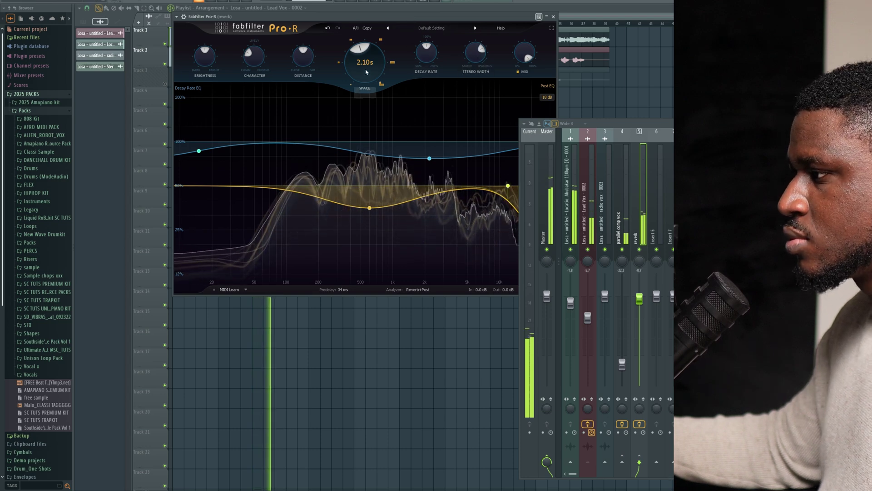
{"action": "key", "text": "space"}
- Load Fruity Parametric EQ 2 into slot 2 of the reverb insert and arrange the windows so the EQ is uncovered
{"action": "left_click_drag", "start_coordinate": [651, 127], "coordinate": [426, 89]}
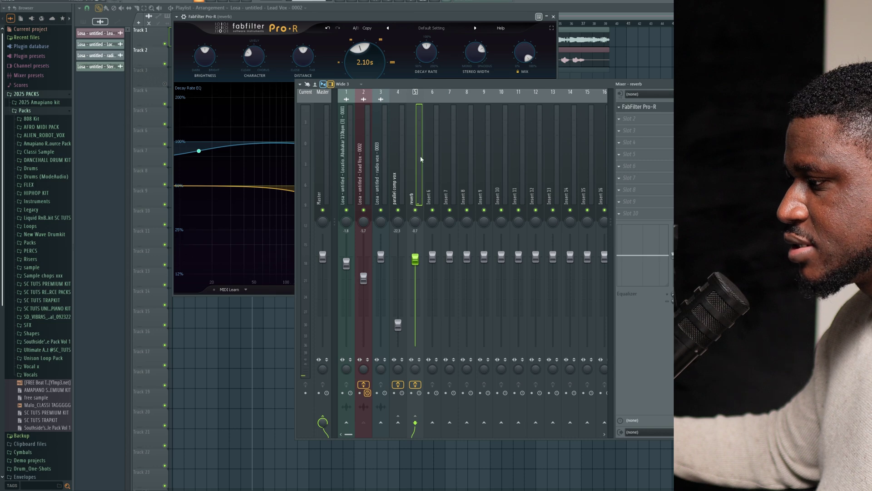
{"action": "left_click", "coordinate": [643, 121]}
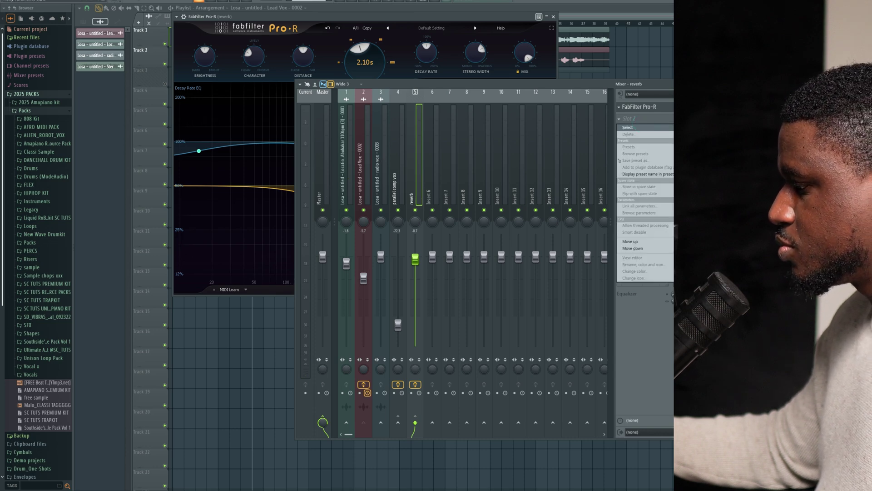
{"action": "left_click", "coordinate": [390, 177]}
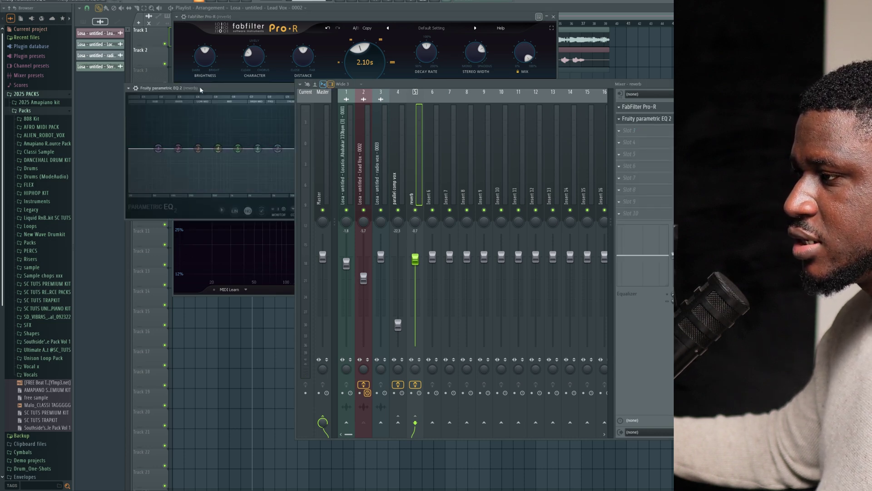
{"action": "left_click_drag", "start_coordinate": [200, 89], "coordinate": [310, 21]}
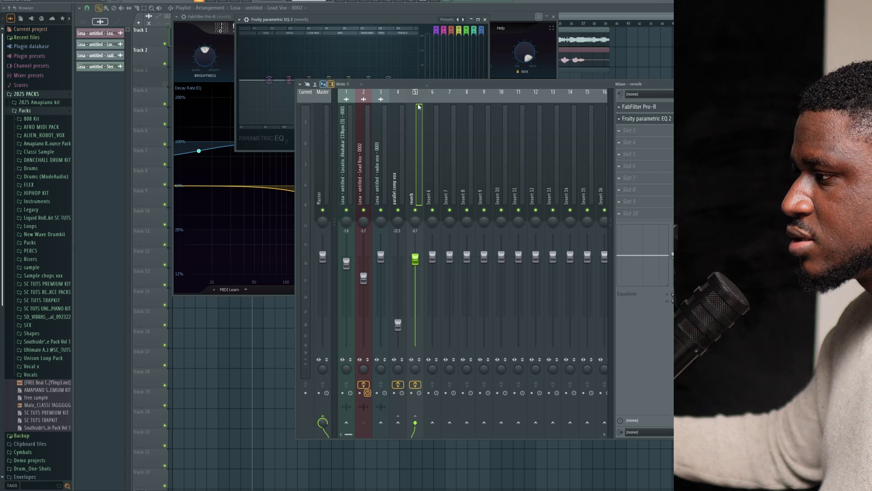
{"action": "left_click_drag", "start_coordinate": [427, 85], "coordinate": [407, 187]}
- Change EQ band 1 to a high-pass filter, raise its cutoff into the low mids, and start playback
{"action": "right_click", "coordinate": [268, 82]}
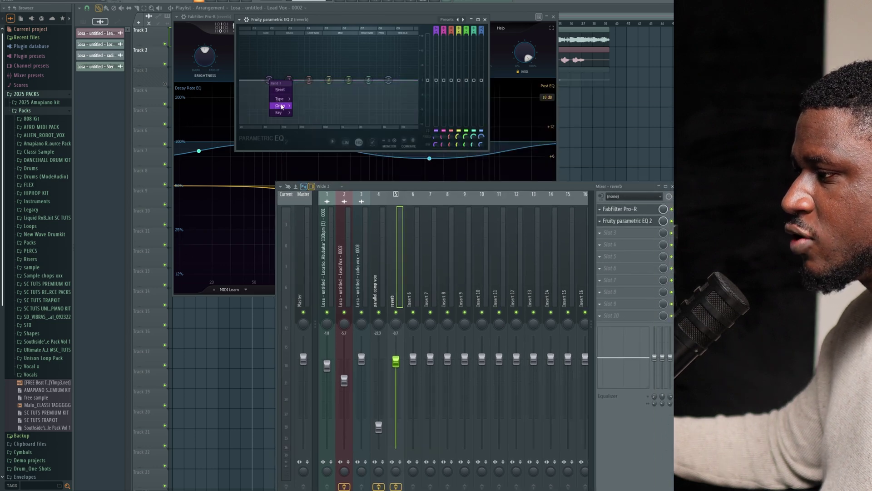
{"action": "mouse_move", "coordinate": [282, 106]}
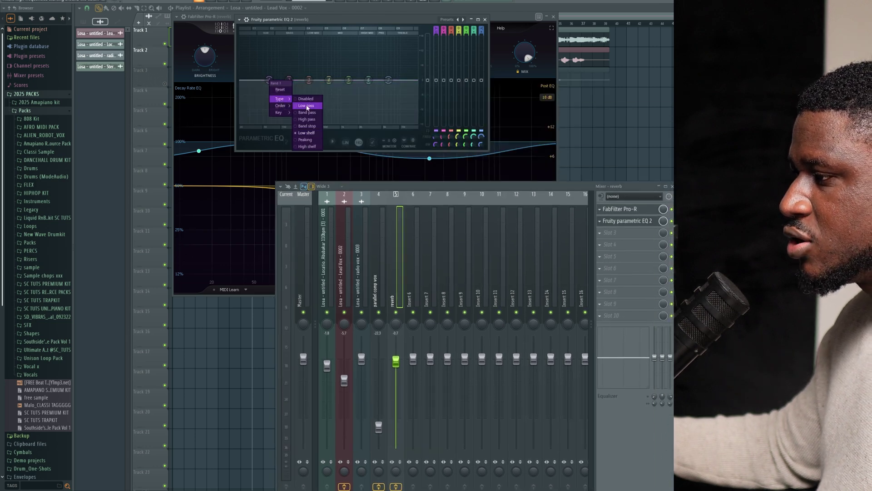
{"action": "left_click", "coordinate": [308, 119]}
{"action": "left_click_drag", "start_coordinate": [269, 80], "coordinate": [320, 80]}
{"action": "key", "text": "space"}
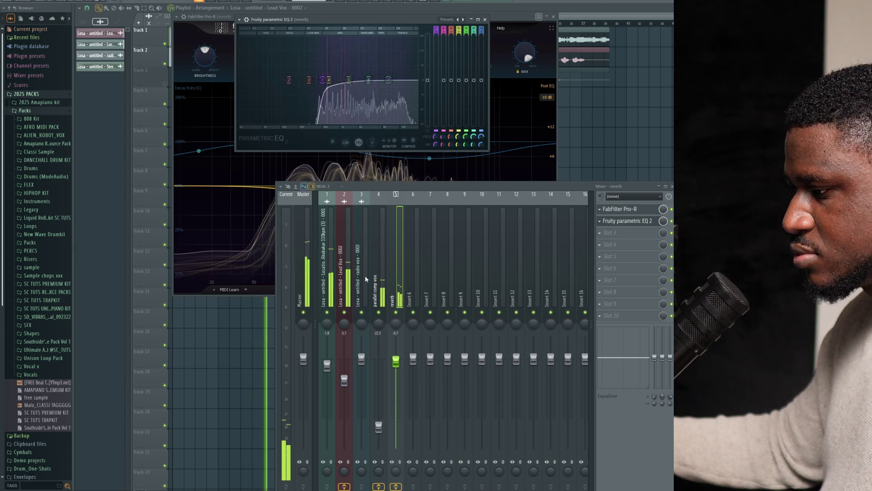
- Lower the lead vocal's send level to the reverb insert and play the mix
{"action": "left_click", "coordinate": [344, 273]}
{"action": "left_click_drag", "start_coordinate": [415, 186], "coordinate": [365, 123]}
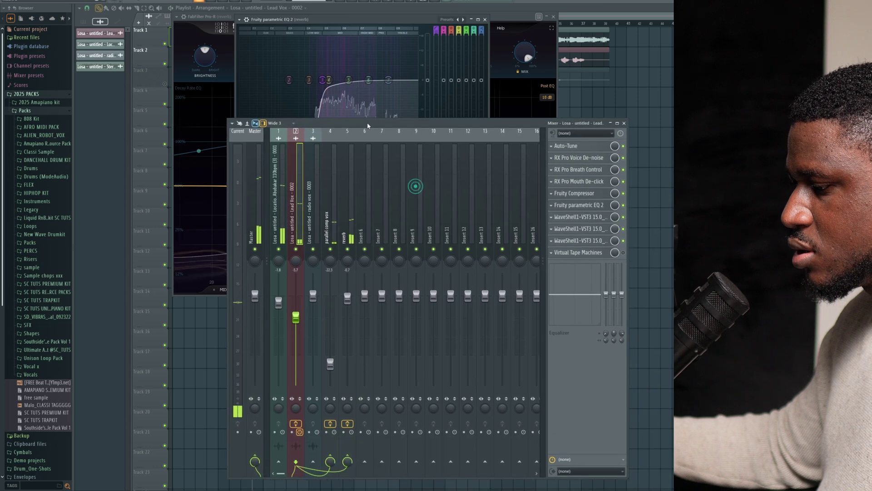
{"action": "key", "text": "space"}
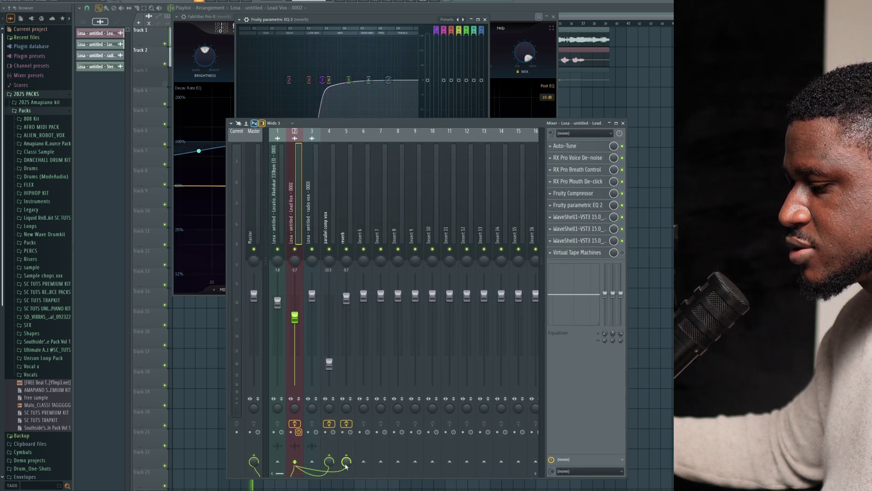
{"action": "key", "text": "space"}
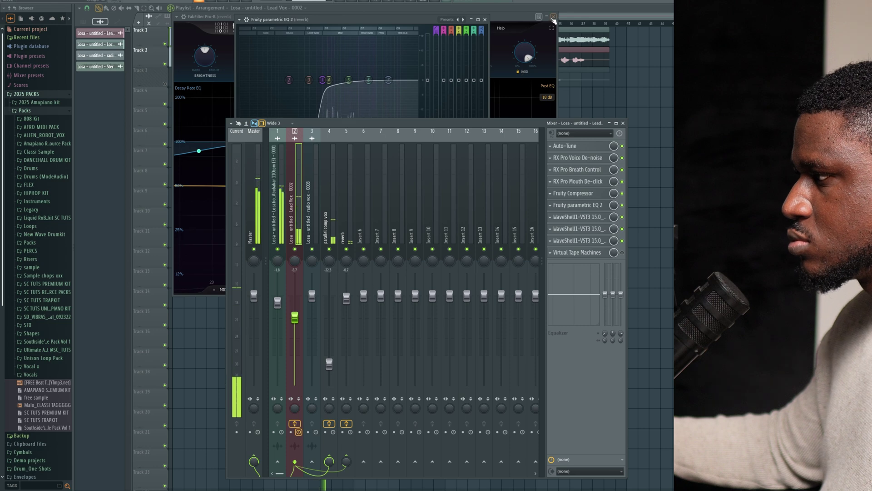
- Close the Pro-R and parametric EQ windows and audition later sections of the song
{"action": "left_click", "coordinate": [553, 17]}
{"action": "left_click", "coordinate": [485, 20]}
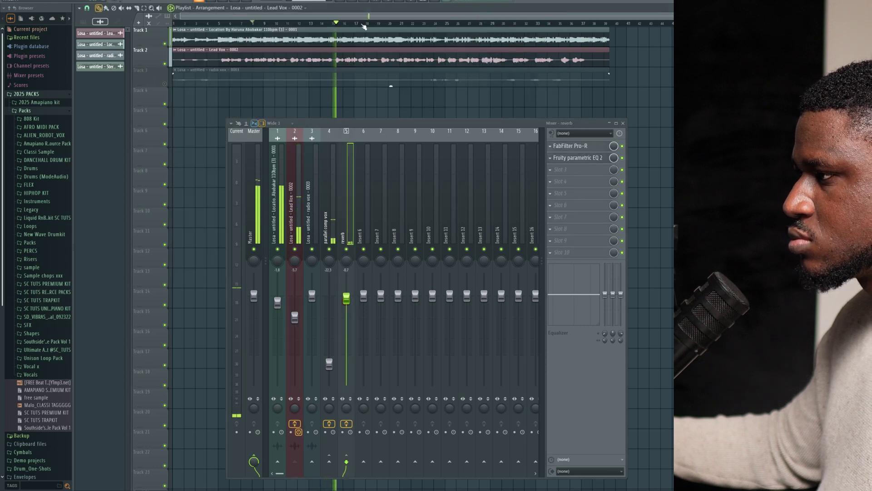
{"action": "left_click", "coordinate": [380, 22]}
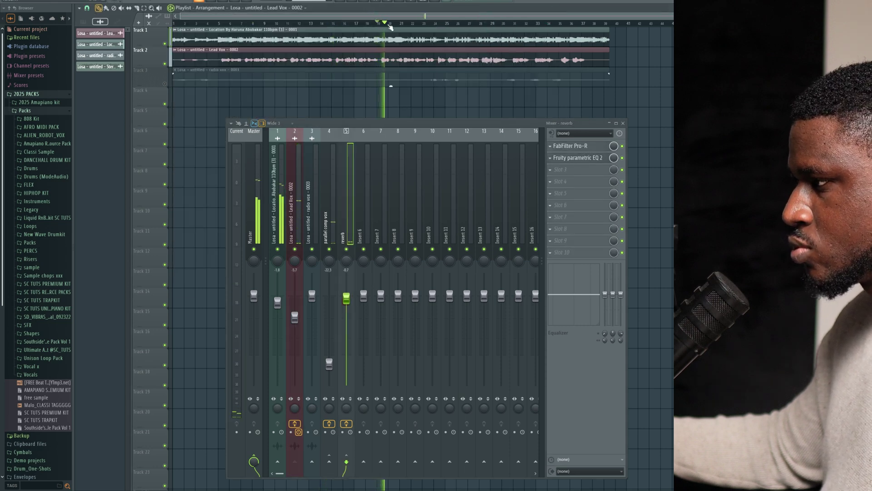
{"action": "left_click", "coordinate": [413, 23]}
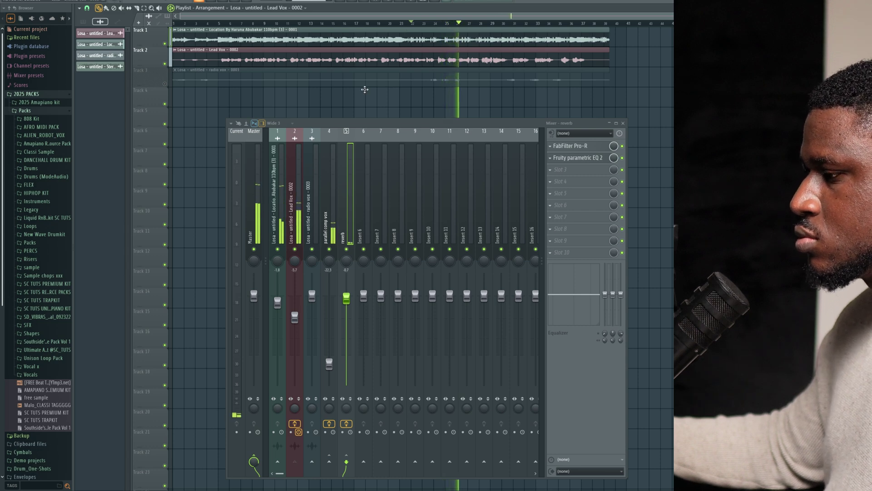
- Raise the parallel comp vox fader to -19.9 dB during playback, then stop
{"action": "left_click", "coordinate": [305, 198]}
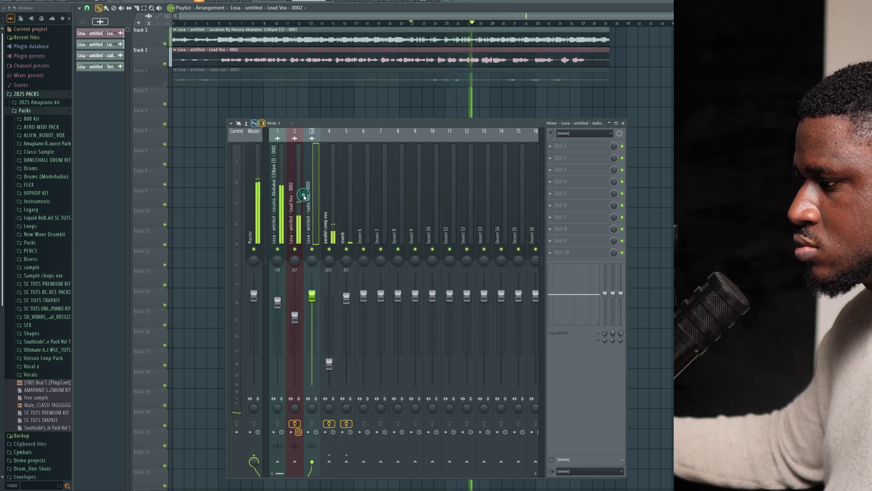
{"action": "left_click", "coordinate": [334, 204]}
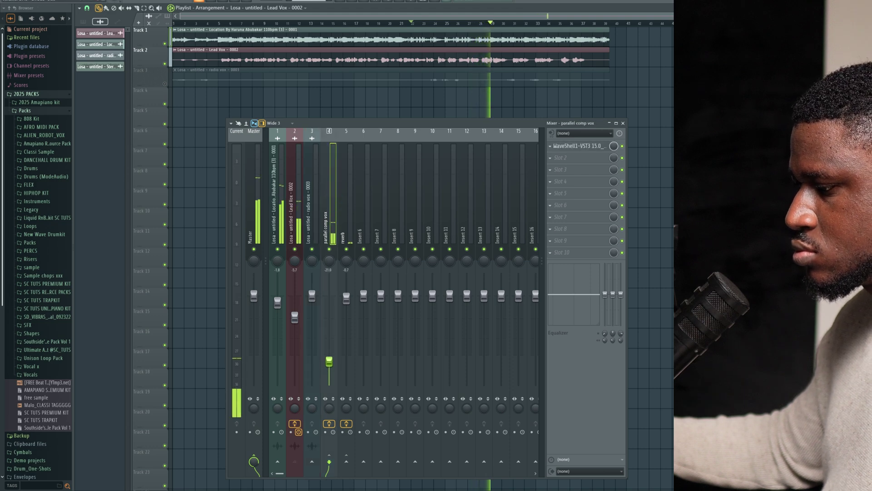
{"action": "left_click_drag", "start_coordinate": [329, 361], "coordinate": [329, 359]}
{"action": "key", "text": "space"}
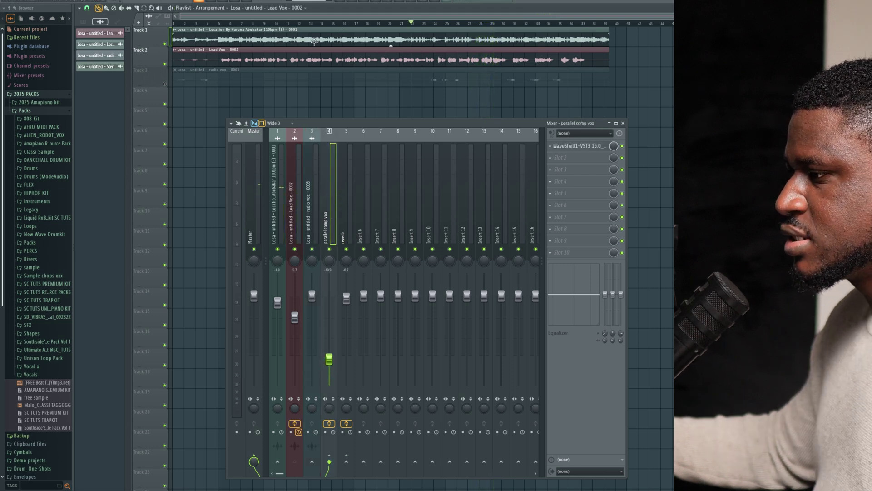
- Return the playhead to the start of the vocals, send the lead vocal to Insert 6, and rename that insert "delay"
{"action": "left_click", "coordinate": [306, 195]}
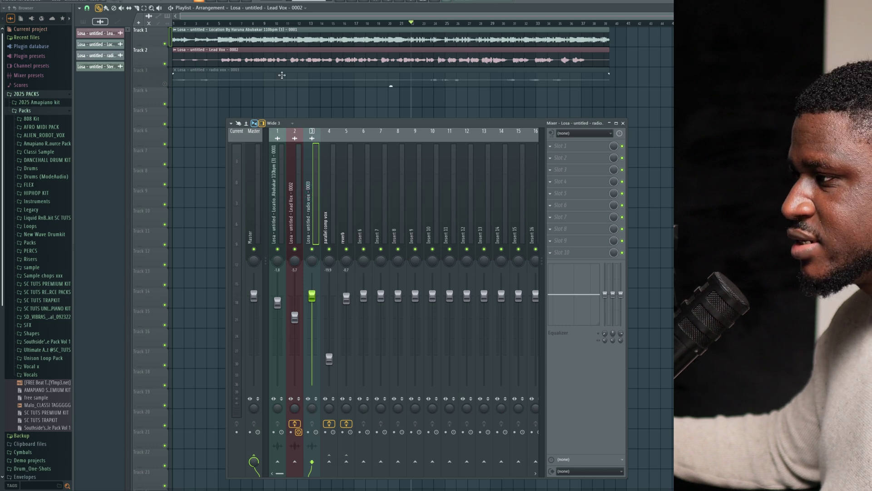
{"action": "left_click", "coordinate": [222, 25]}
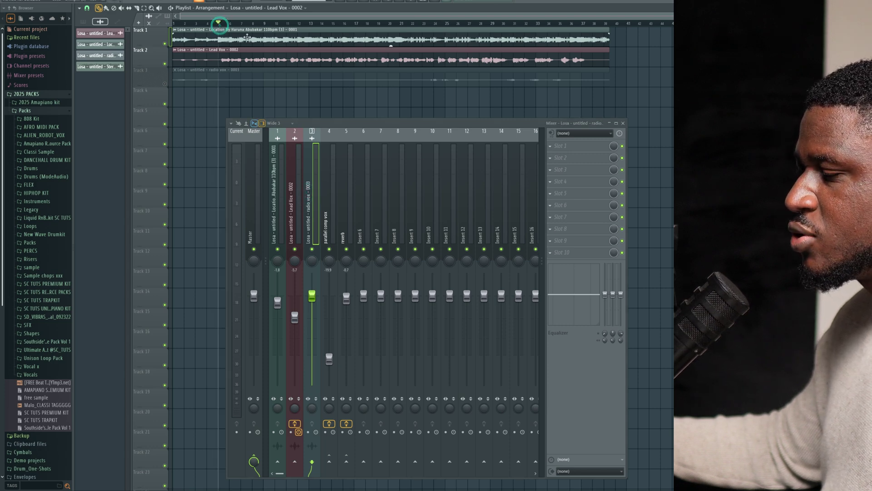
{"action": "left_click", "coordinate": [296, 205]}
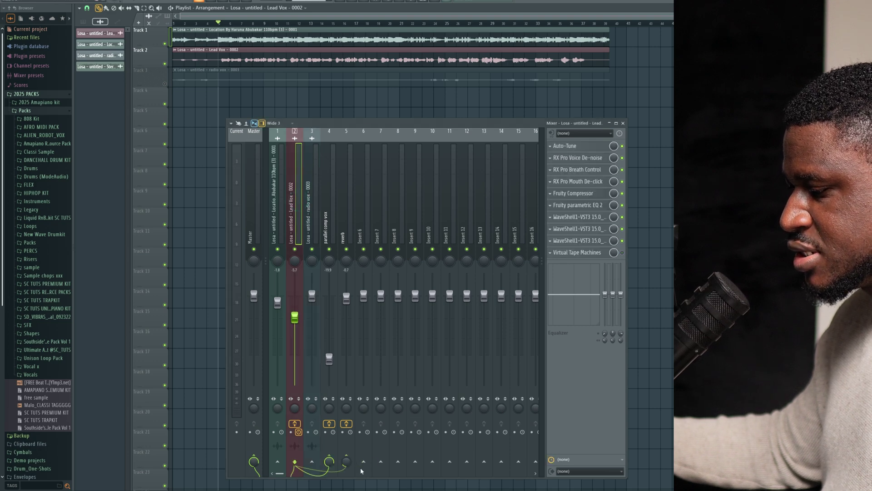
{"action": "left_click", "coordinate": [368, 211]}
{"action": "right_click", "coordinate": [368, 209]}
{"action": "left_click", "coordinate": [395, 138]}
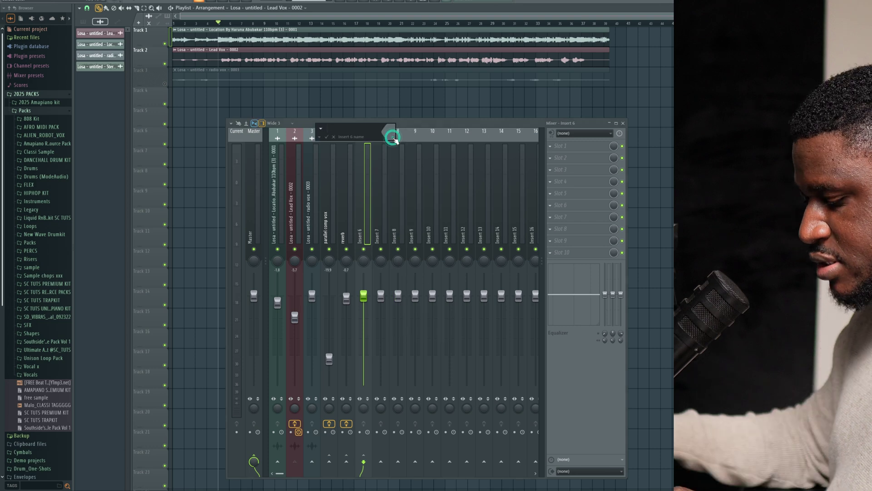
{"action": "type", "text": "delay"}
{"action": "key", "text": "Return"}
- Load Fruity delay 2 into slot 1 of the delay insert and move its window above the mixer
{"action": "left_click", "coordinate": [592, 146]}
{"action": "mouse_move", "coordinate": [590, 154]}
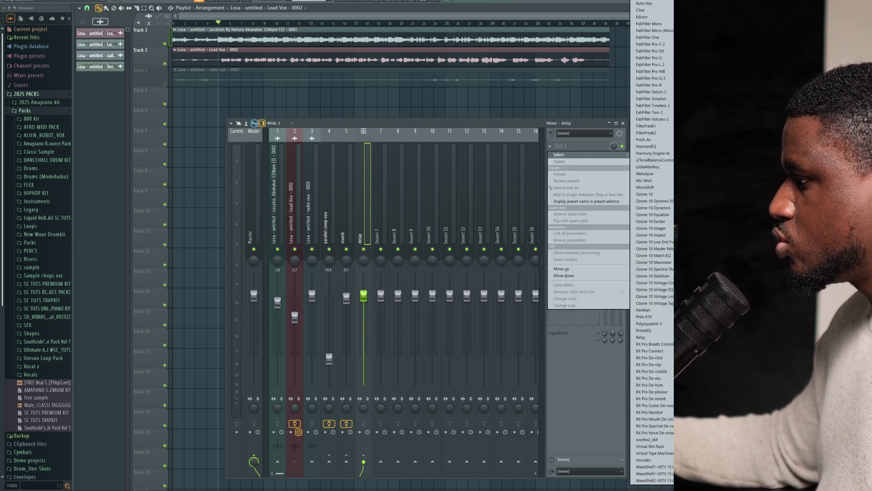
{"action": "left_click", "coordinate": [723, 181]}
{"action": "left_click_drag", "start_coordinate": [206, 102], "coordinate": [382, 68]}
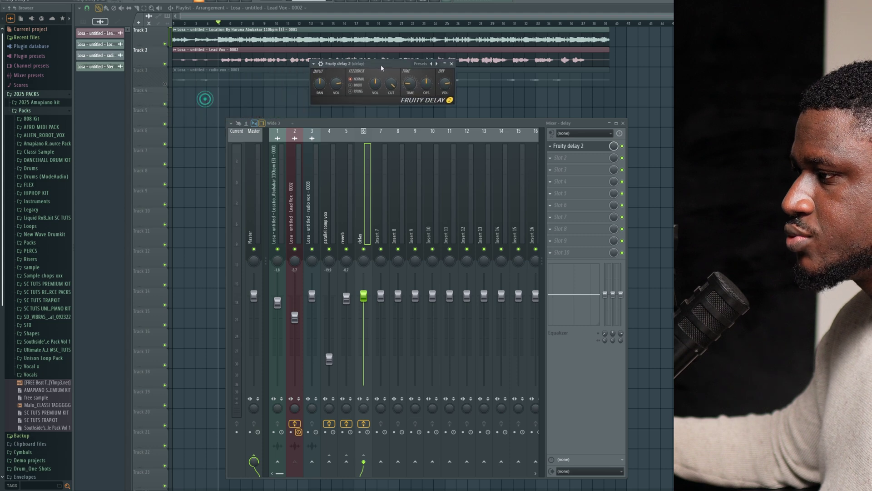
- Set Fruity delay 2's feedback mode to ping pong and audition the delay on the lead vocal
{"action": "left_click", "coordinate": [356, 92]}
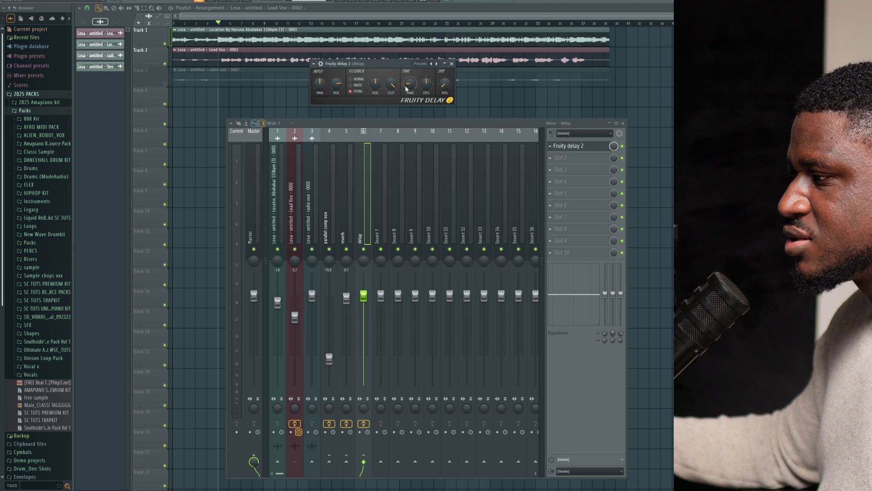
{"action": "key", "text": "space"}
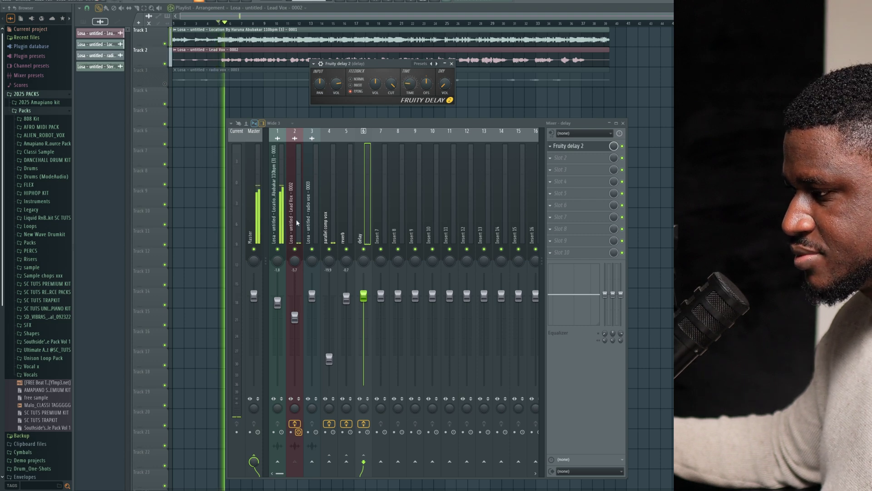
{"action": "left_click", "coordinate": [297, 223]}
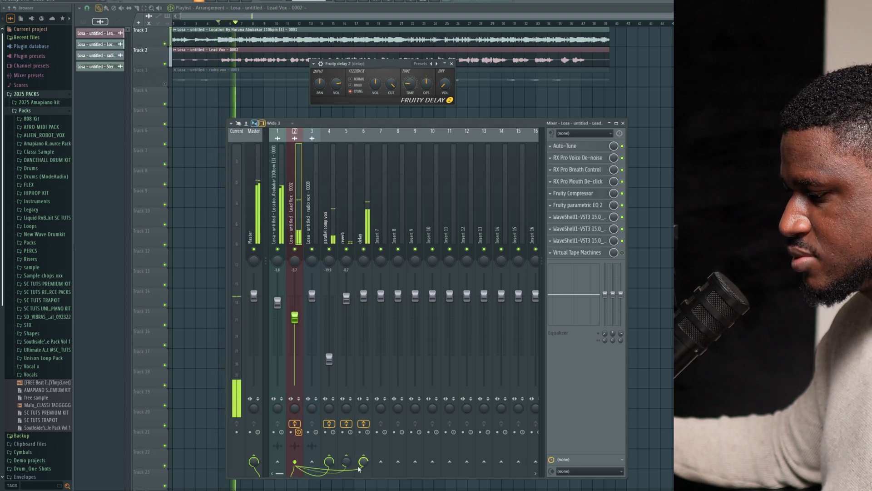
{"action": "key", "text": "space"}
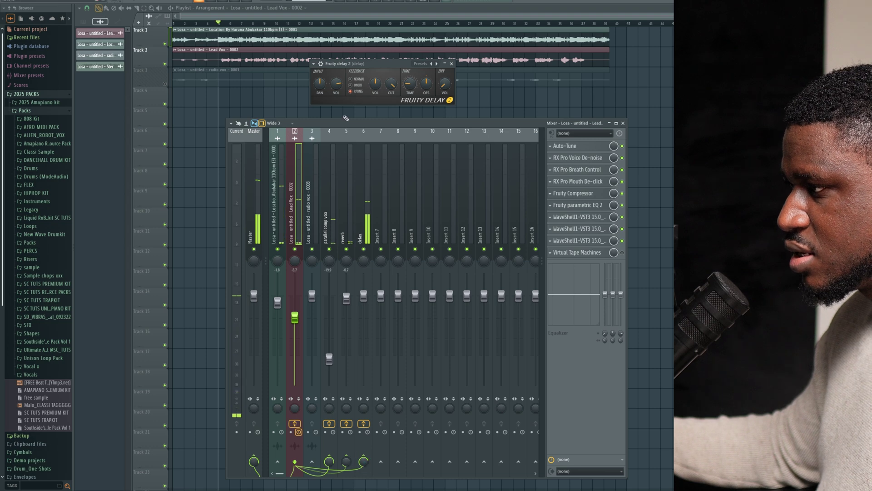
- Lower Fruity delay 2's feedback volume and input volume, and play the vocal again
{"action": "left_click_drag", "start_coordinate": [373, 86], "coordinate": [374, 103]}
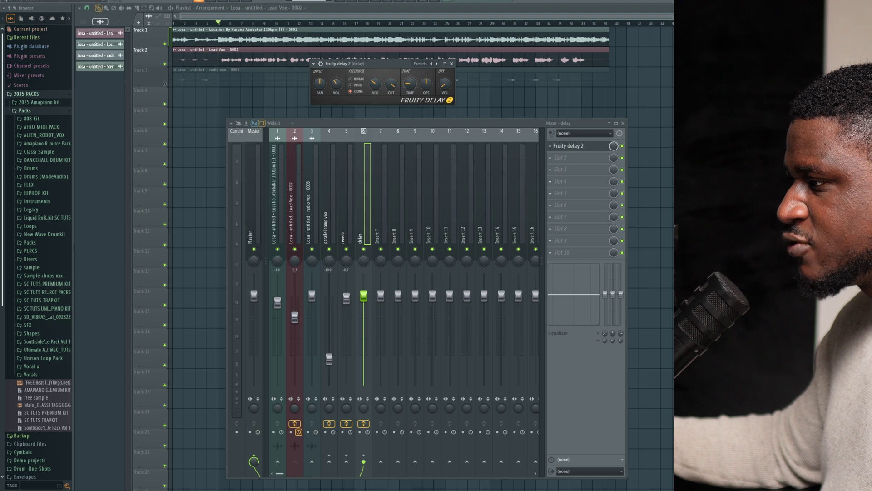
{"action": "key", "text": "space"}
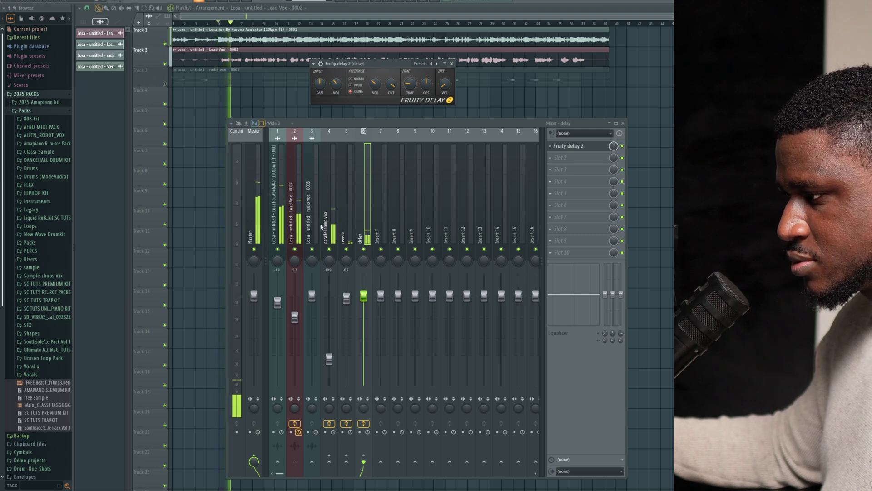
- Adjust Fruity delay 2's delay time and audition the lead vocal's delay against the instrumental
{"action": "left_click", "coordinate": [296, 226]}
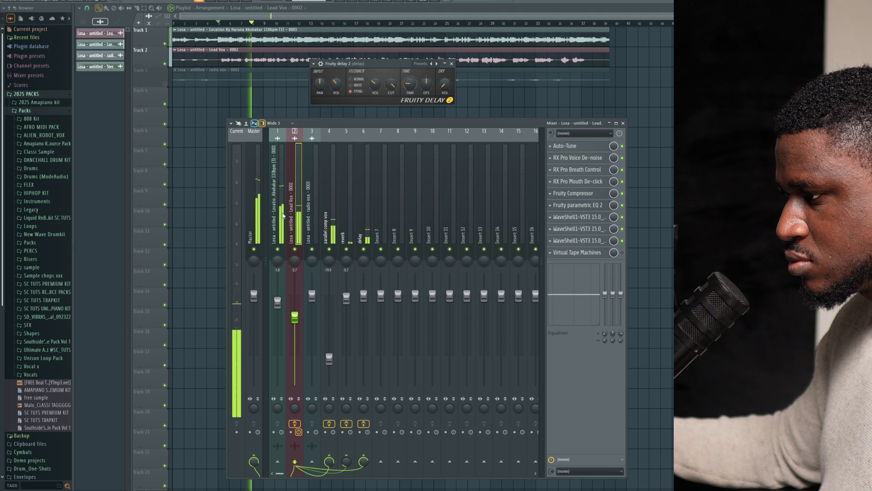
{"action": "left_click", "coordinate": [292, 215]}
{"action": "key", "text": "space"}
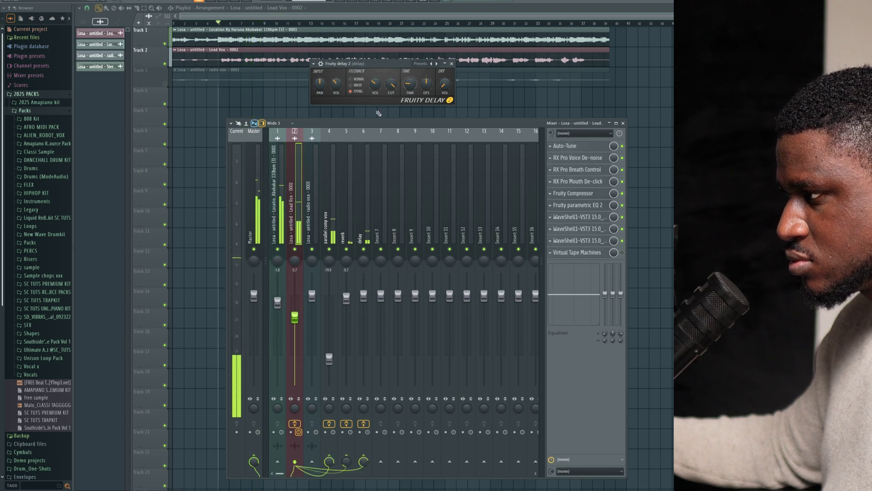
{"action": "left_click", "coordinate": [414, 89]}
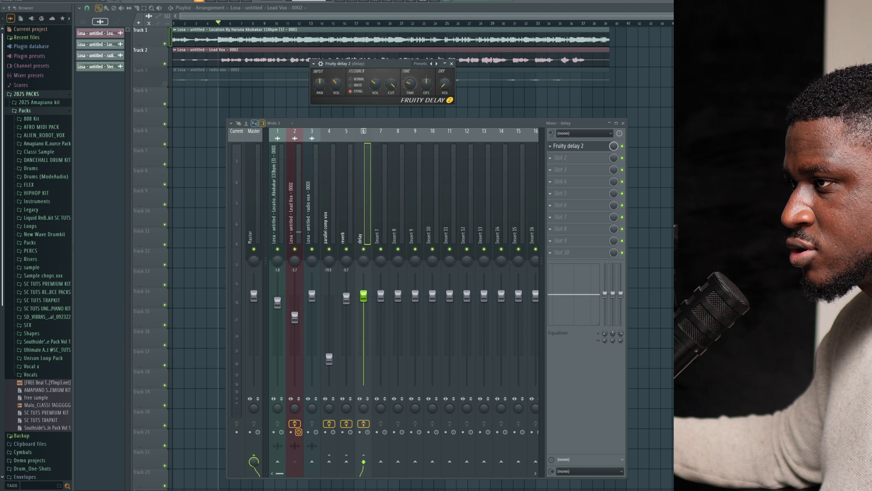
{"action": "key", "text": "space"}
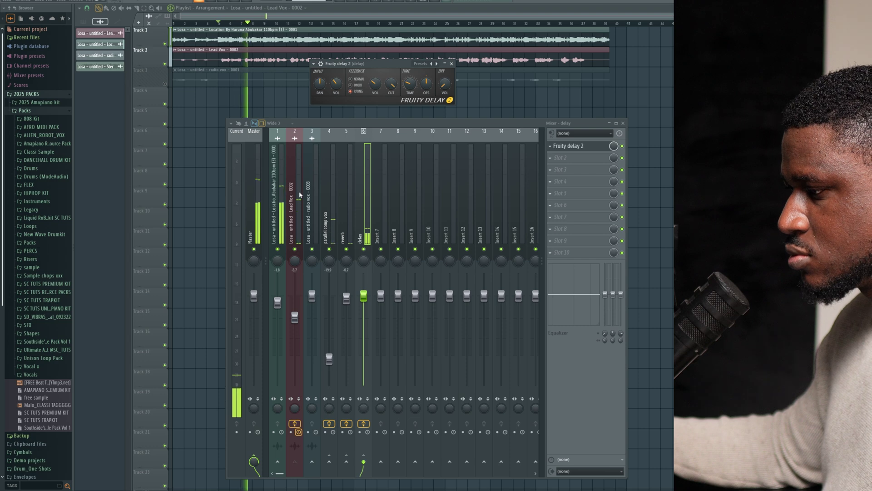
{"action": "key", "text": "space"}
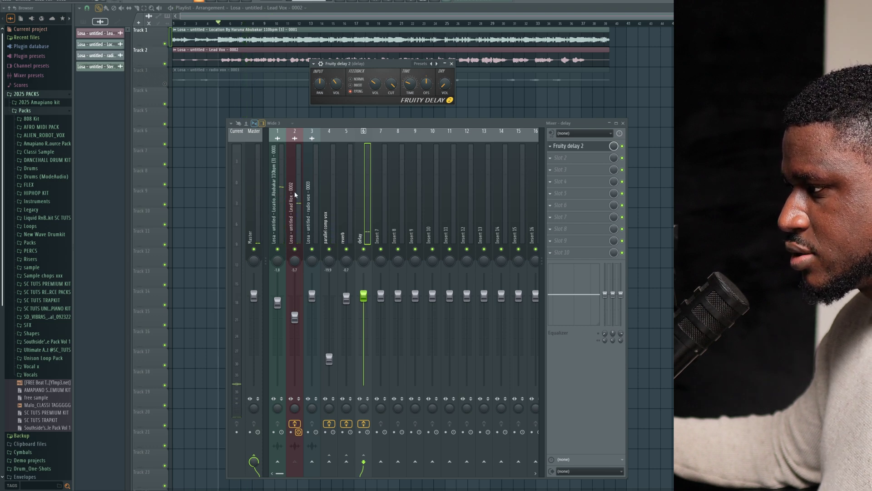
- Play the lead vocal with the ping pong delay and mute the instrumental track to hear the vocal alone
{"action": "left_click", "coordinate": [295, 194]}
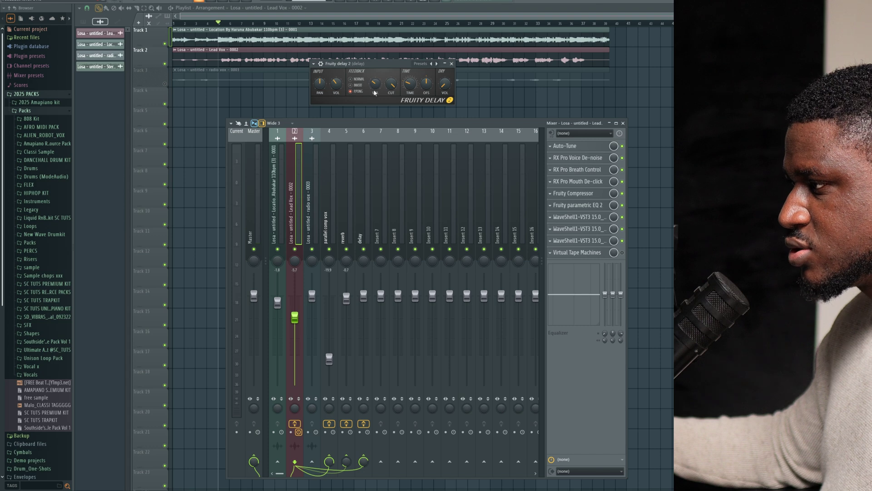
{"action": "left_click", "coordinate": [350, 90]}
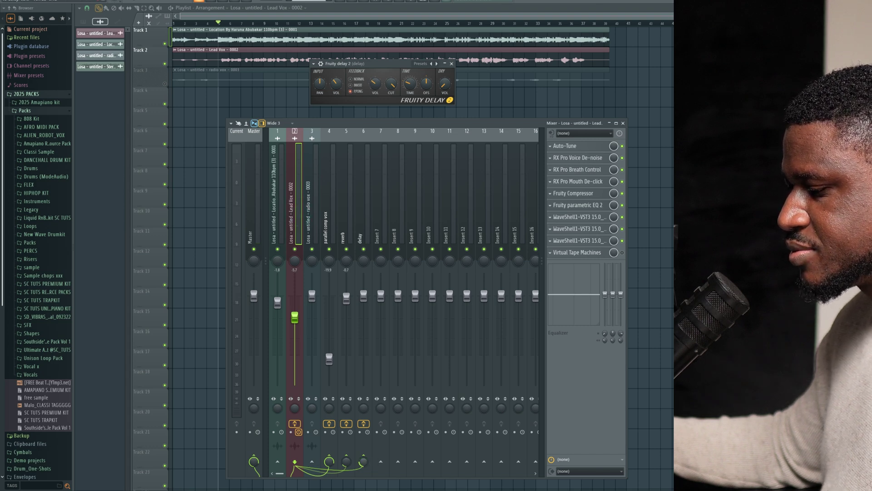
{"action": "key", "text": "space"}
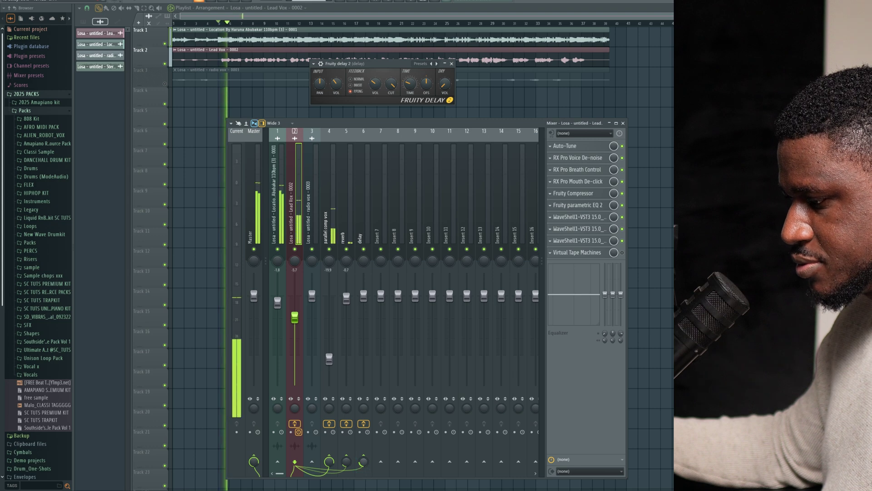
{"action": "left_click", "coordinate": [165, 44]}
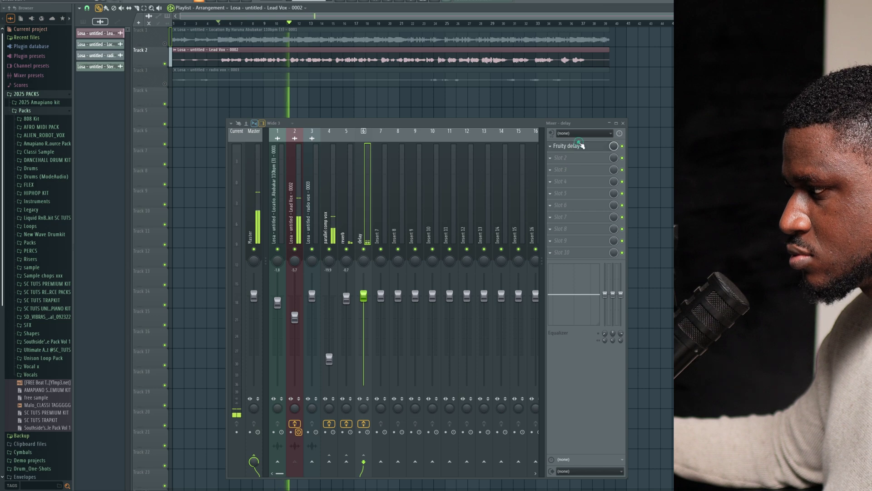
- Load Fruity parametric EQ 2 into slot 2 of the delay insert and move its window above the mixer
{"action": "left_click", "coordinate": [568, 146]}
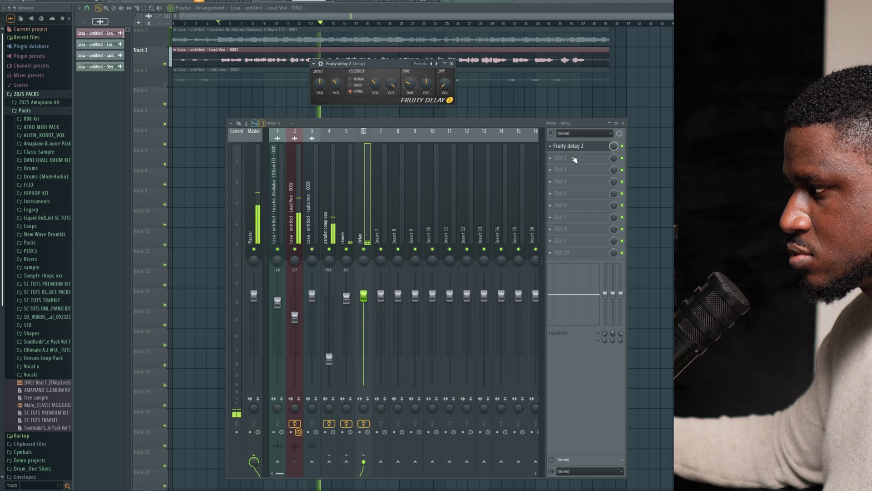
{"action": "left_click", "coordinate": [574, 158]}
{"action": "left_click", "coordinate": [650, 4]}
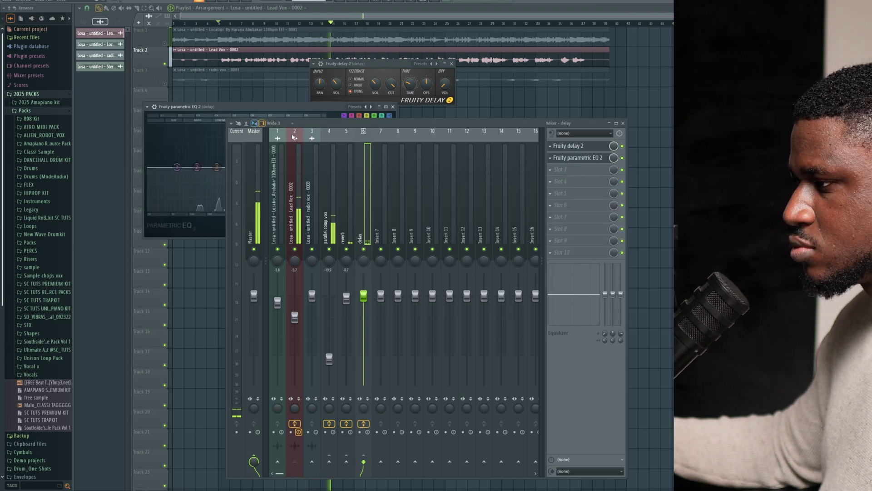
{"action": "left_click_drag", "start_coordinate": [247, 108], "coordinate": [353, 2]}
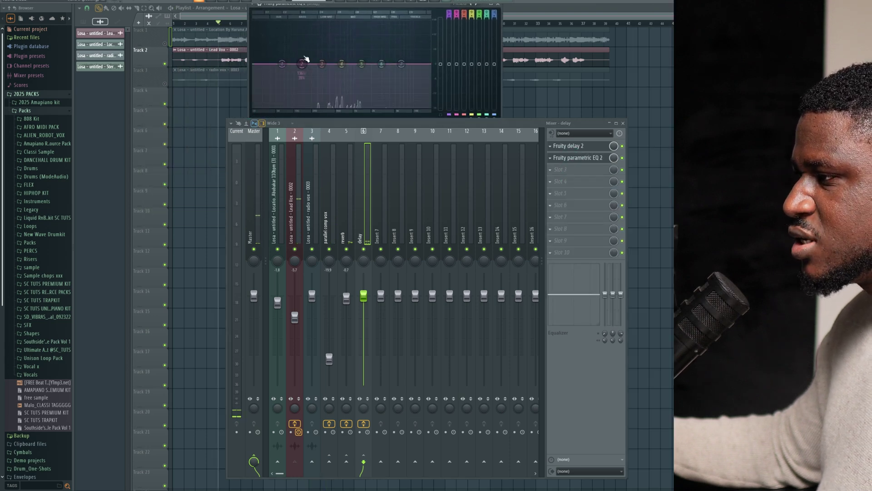
- Make band 1 of the delay's EQ a Steep 8 high pass filter and raise its cutoff to trim the lows
{"action": "left_click_drag", "start_coordinate": [279, 70], "coordinate": [296, 98]}
{"action": "right_click", "coordinate": [295, 98]}
{"action": "mouse_move", "coordinate": [307, 116]}
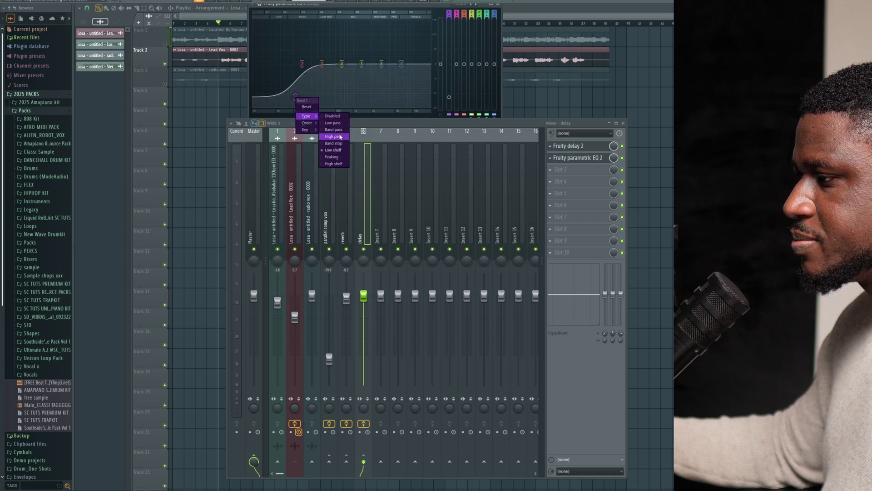
{"action": "left_click", "coordinate": [341, 137]}
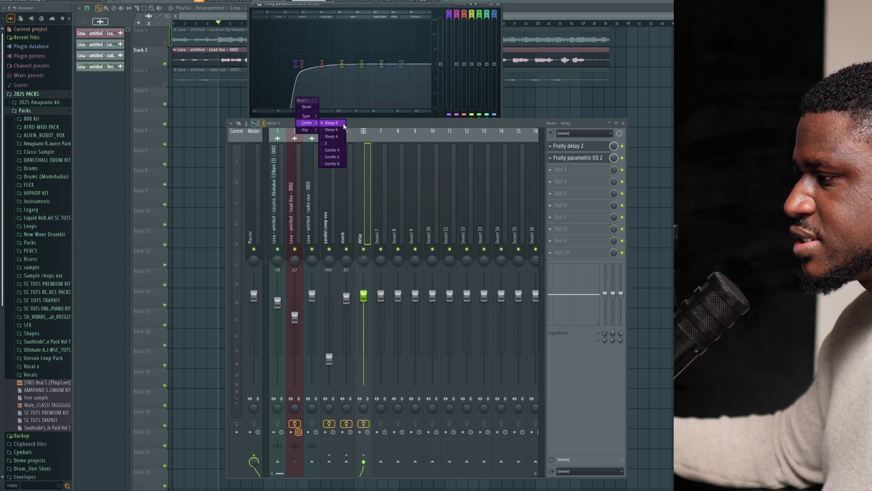
{"action": "left_click", "coordinate": [342, 123]}
{"action": "left_click_drag", "start_coordinate": [296, 63], "coordinate": [334, 63]}
{"action": "key", "text": "space"}
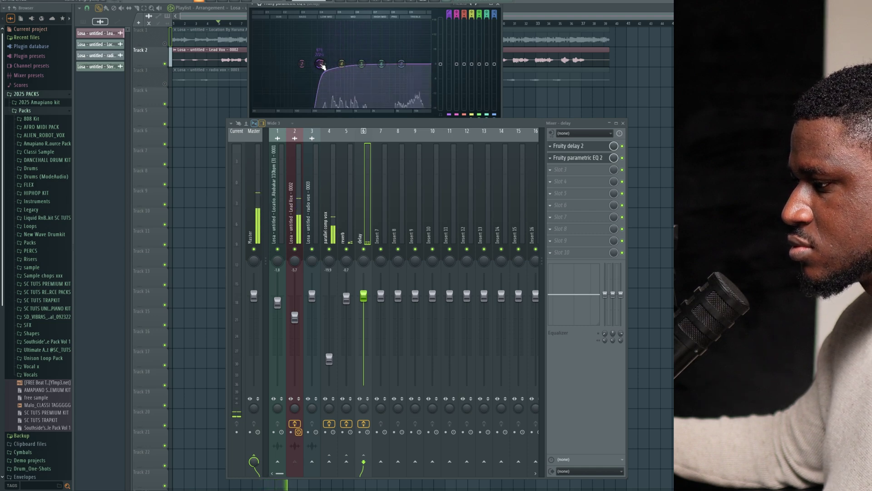
- Adjust the lead vocal's send level to the delay insert, close the EQ and Fruity delay 2 windows, and stop playback
{"action": "left_click", "coordinate": [294, 212]}
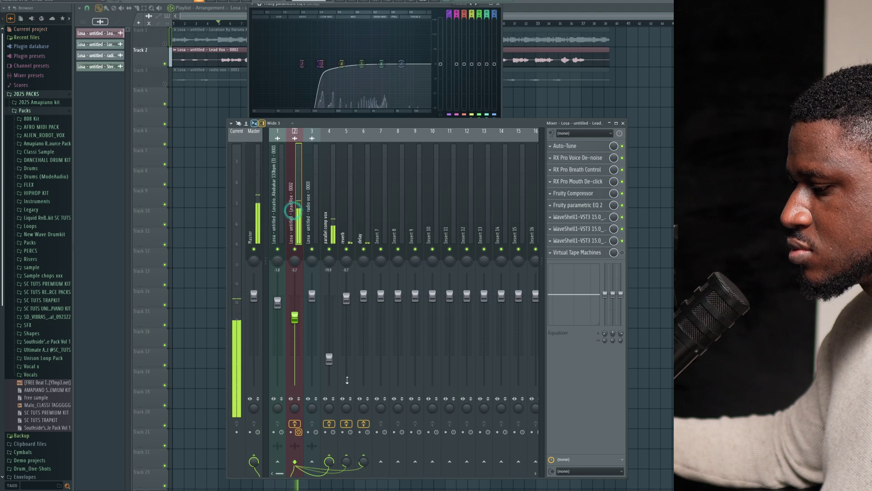
{"action": "left_click", "coordinate": [359, 464]}
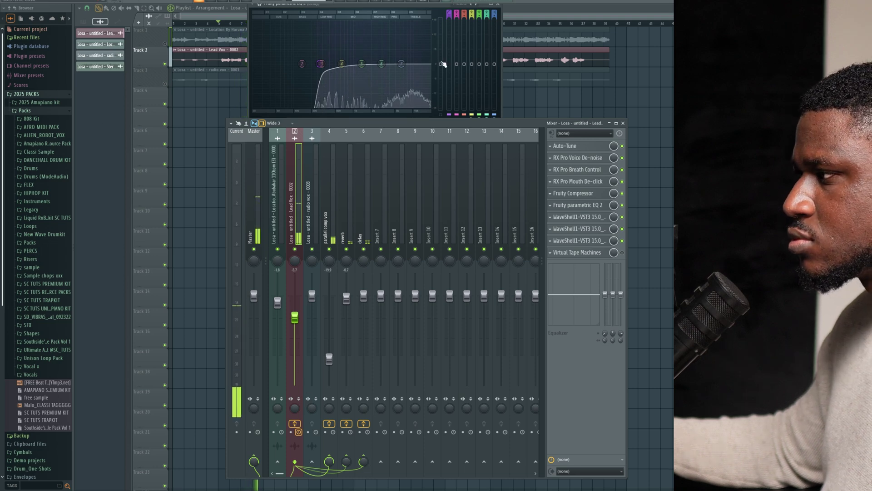
{"action": "left_click", "coordinate": [499, 4]}
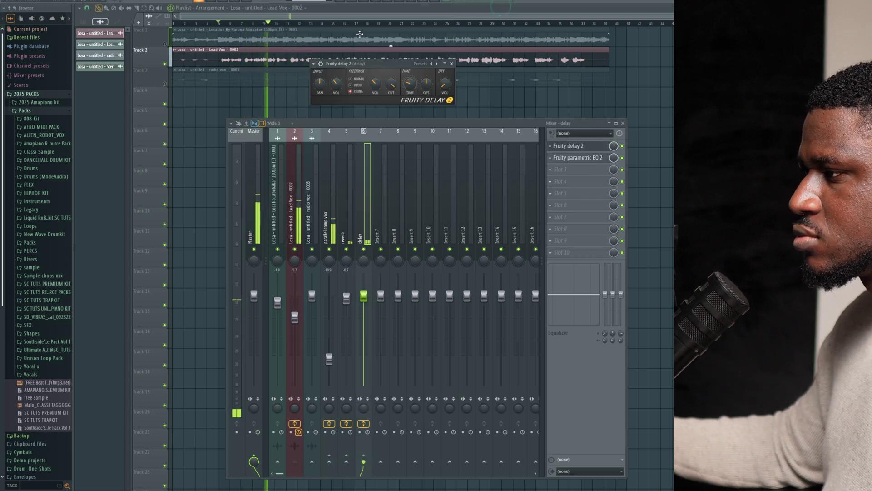
{"action": "left_click", "coordinate": [452, 63]}
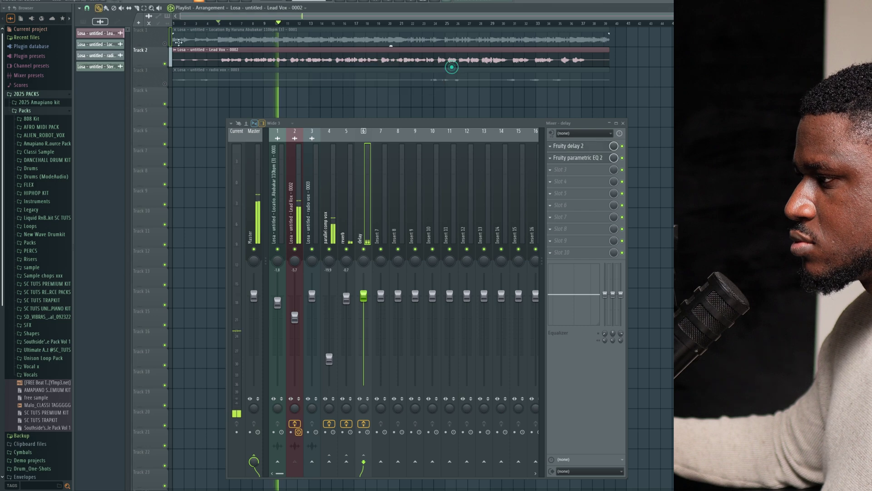
{"action": "key", "text": "space"}
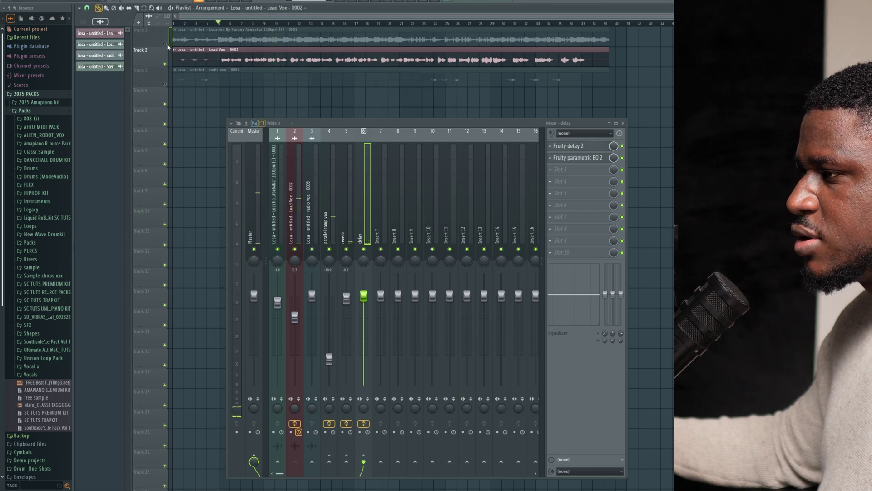
- Unmute the instrumental track and audition the vocal with its delay in the opening and in a section further on
{"action": "left_click", "coordinate": [165, 44]}
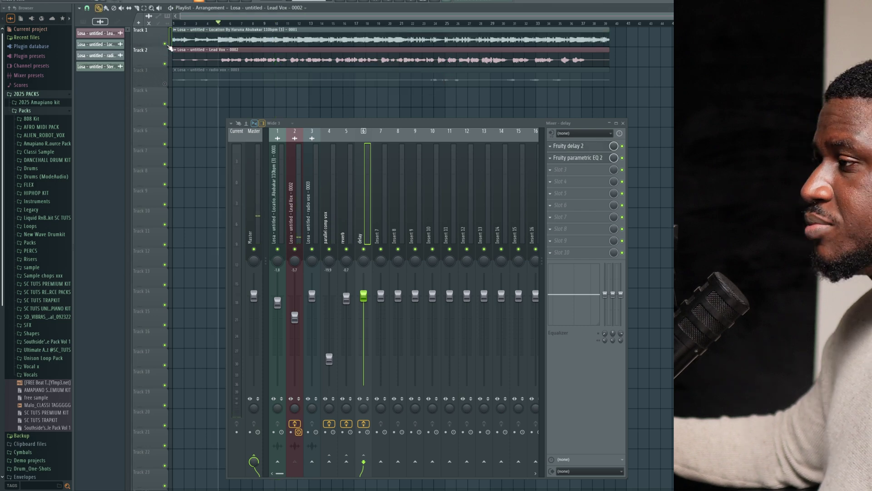
{"action": "key", "text": "space"}
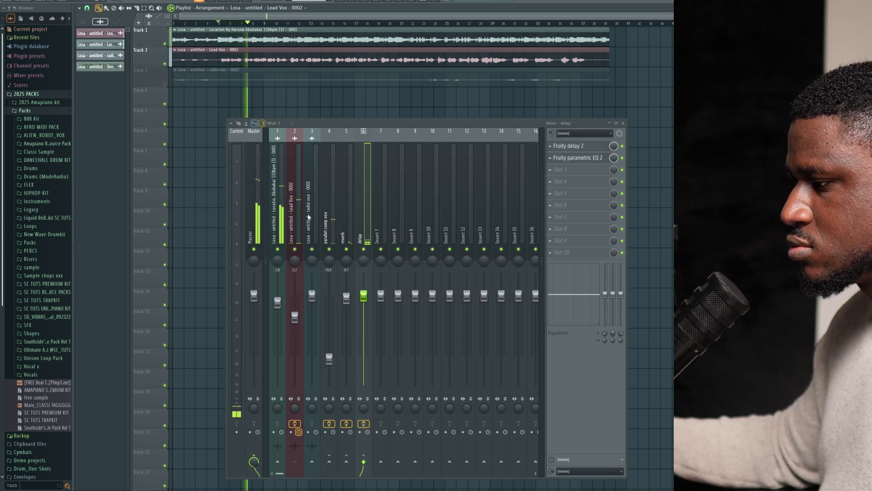
{"action": "left_click", "coordinate": [295, 217]}
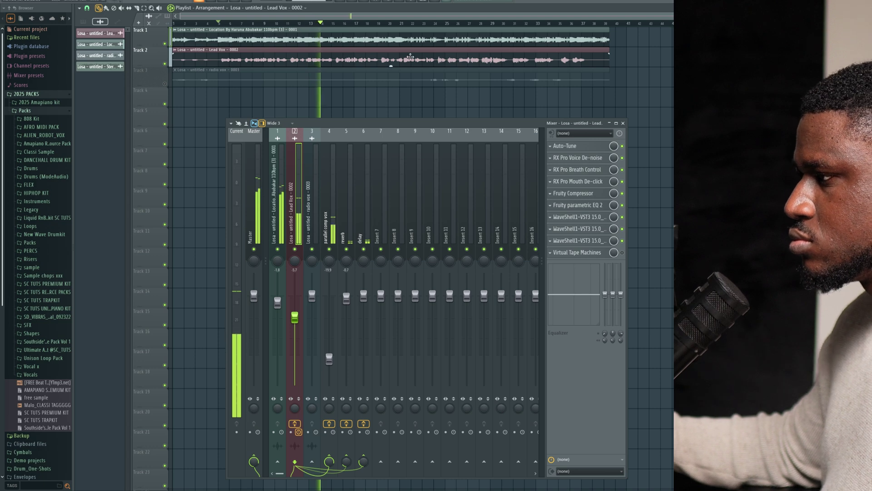
{"action": "left_click", "coordinate": [433, 25]}
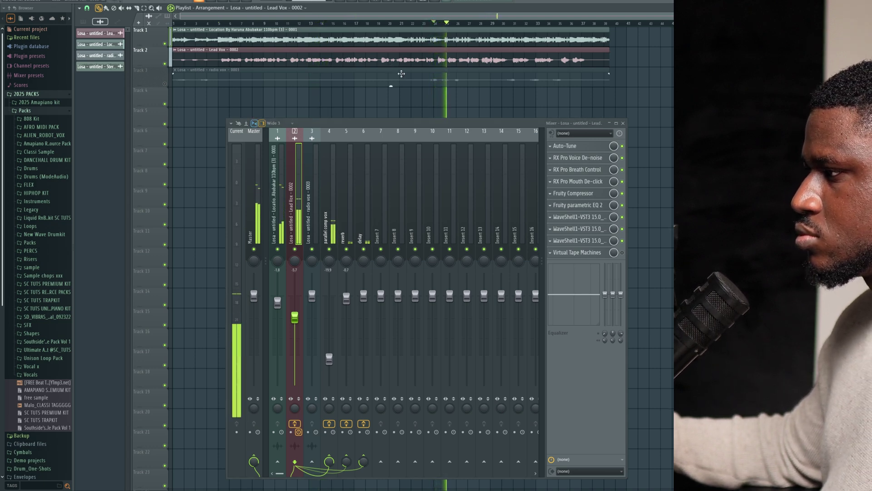
{"action": "left_click", "coordinate": [374, 205]}
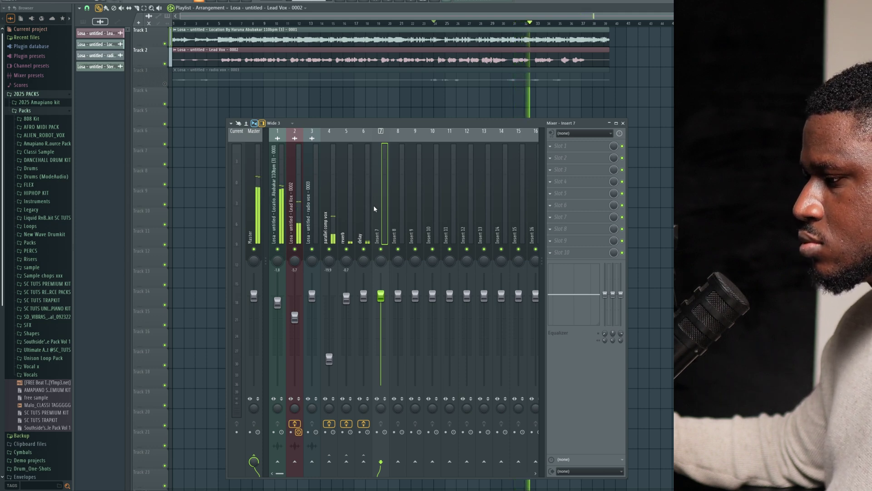
{"action": "left_click", "coordinate": [298, 213]}
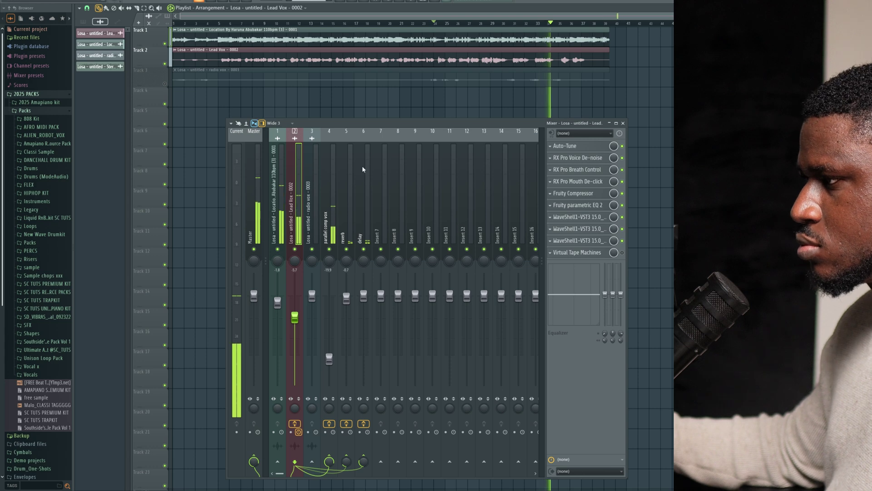
{"action": "key", "text": "space"}
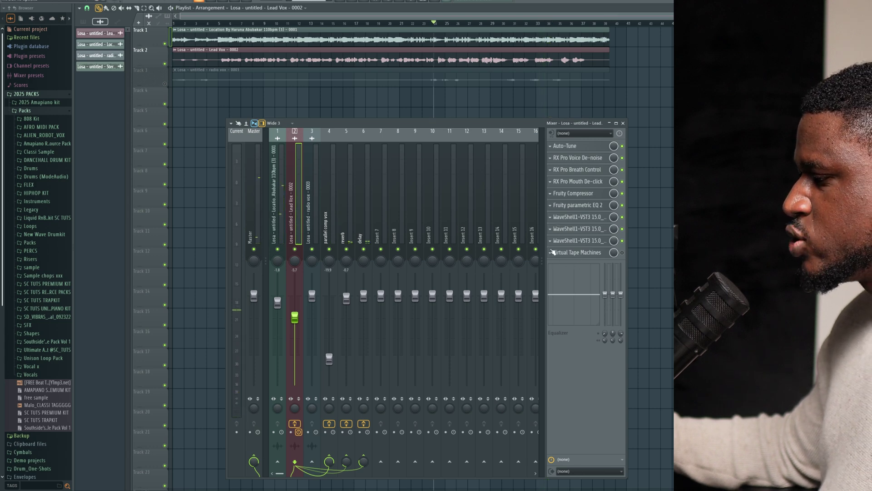
- Replace Virtual Tape Machines in the lead vocal's last effect slot with Fruity Stereo Enhancer and enable it
{"action": "left_click", "coordinate": [549, 255]}
{"action": "mouse_move", "coordinate": [560, 262]}
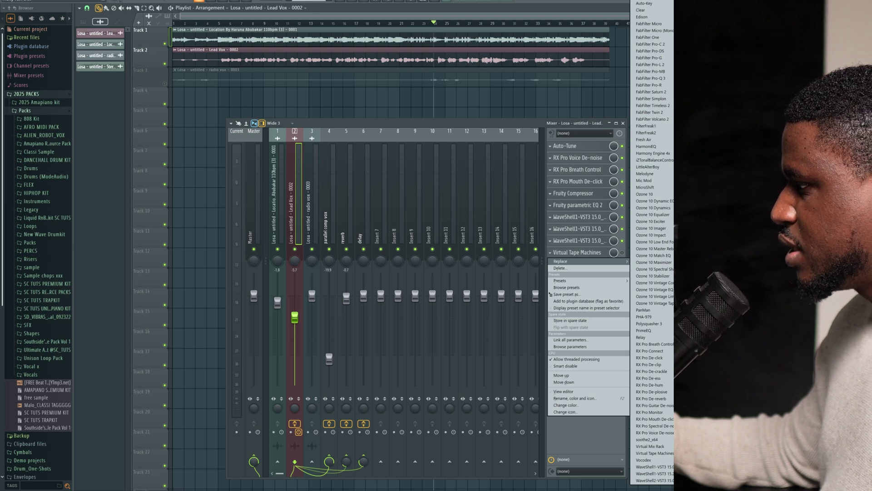
{"action": "left_click", "coordinate": [708, 291]}
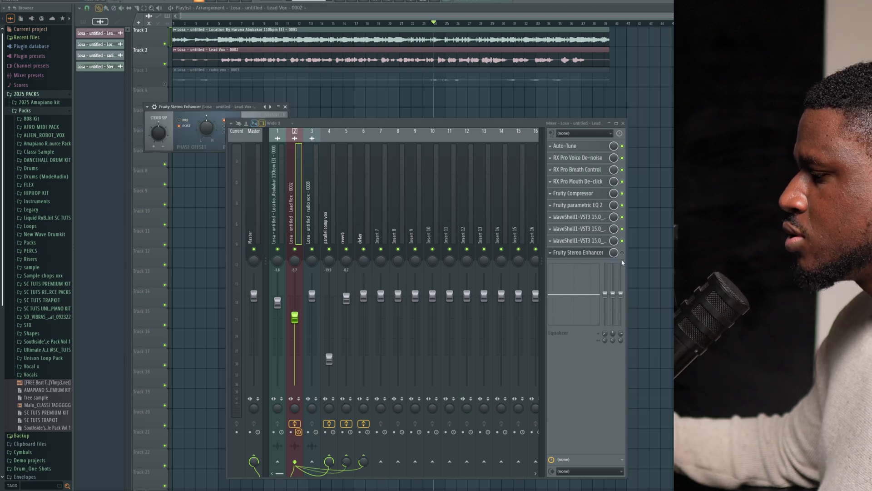
- Adjust Fruity Stereo Enhancer's stereo separation on the lead vocal, audition it, and close the plugin window
{"action": "left_click_drag", "start_coordinate": [171, 113], "coordinate": [235, 58]}
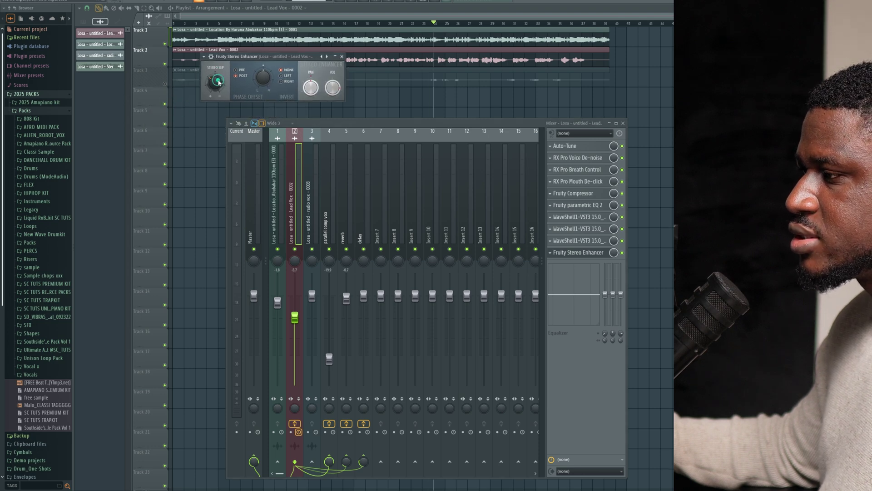
{"action": "key", "text": "space"}
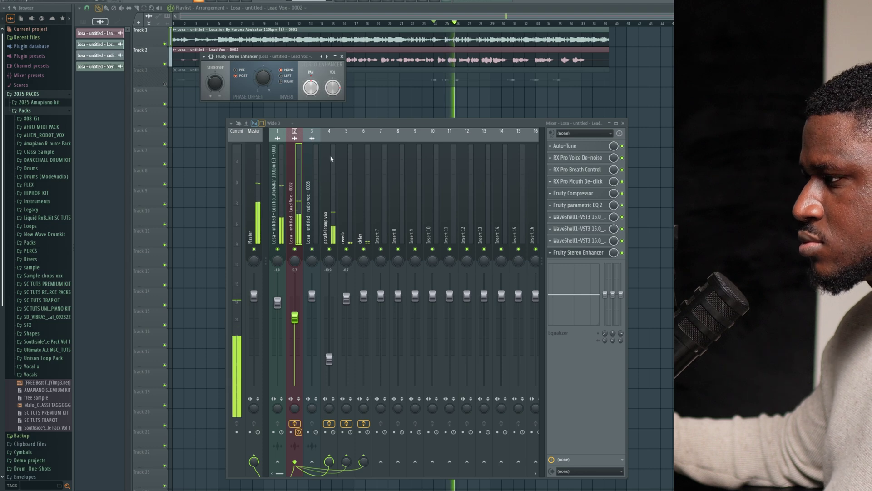
{"action": "left_click", "coordinate": [341, 56]}
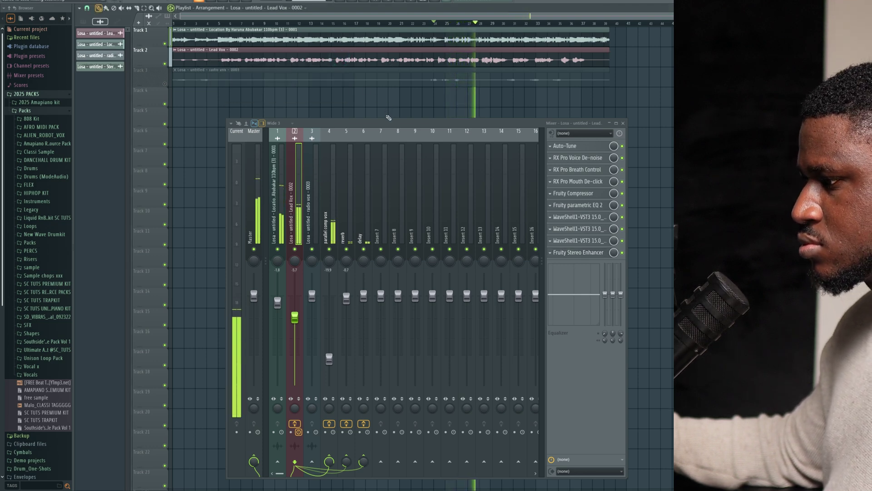
- Select the delay insert, stop playback, and unmute the radio vox track
{"action": "left_click", "coordinate": [362, 199]}
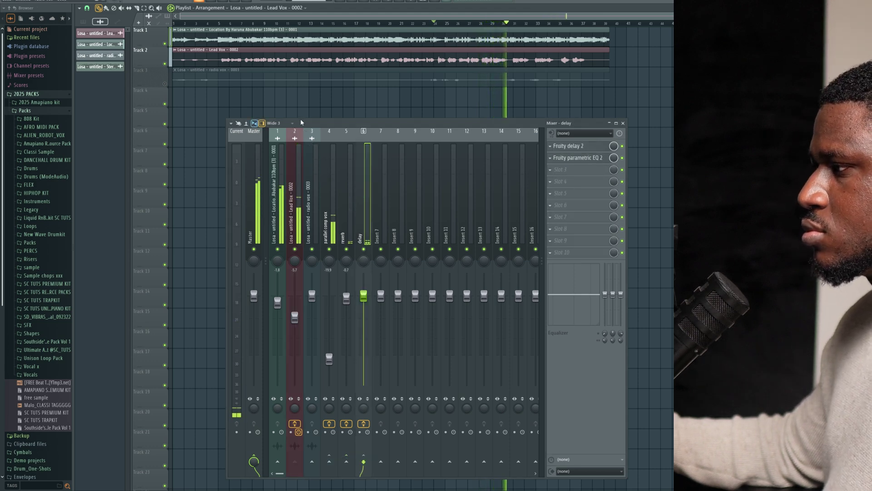
{"action": "key", "text": "space"}
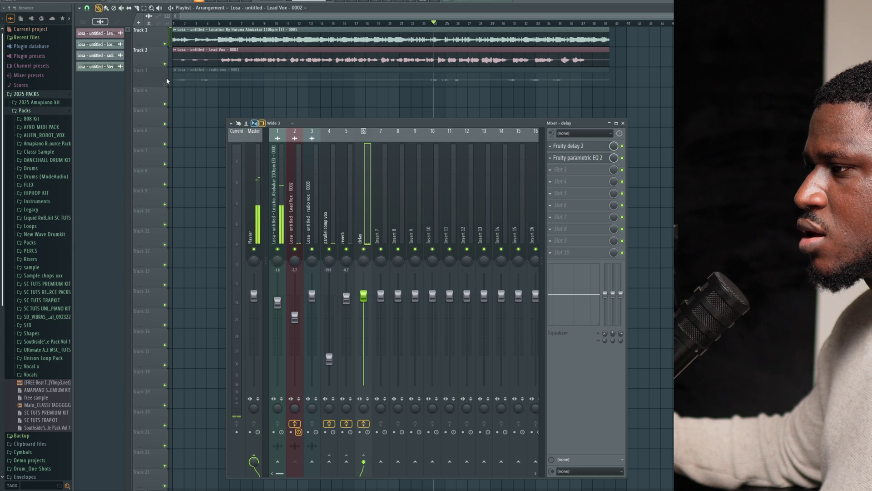
{"action": "left_click", "coordinate": [165, 84]}
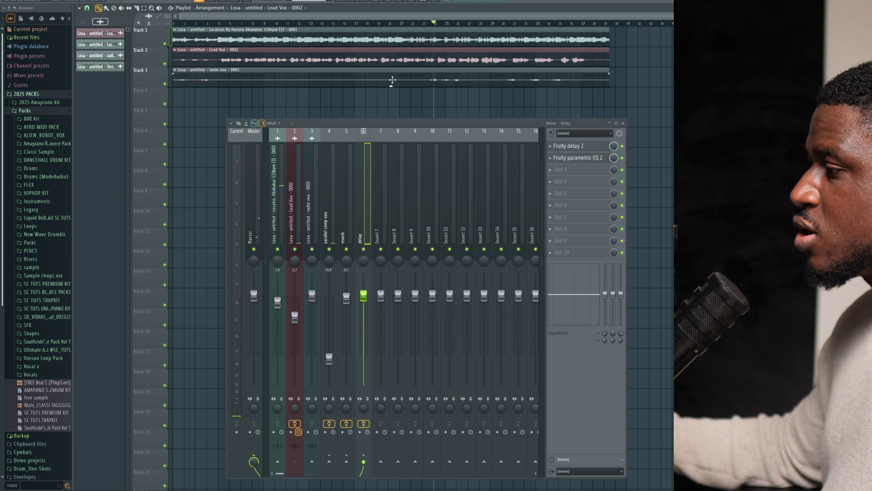
- Open the radio vox clip's channel settings, route it to mixer insert 9, and close the settings
{"action": "double_click", "coordinate": [392, 80]}
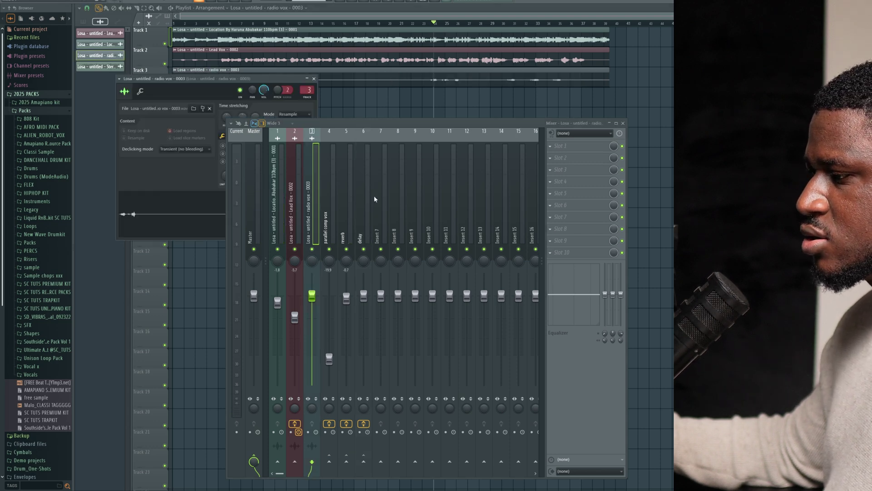
{"action": "left_click", "coordinate": [408, 213]}
{"action": "key", "text": "ctrl+l"}
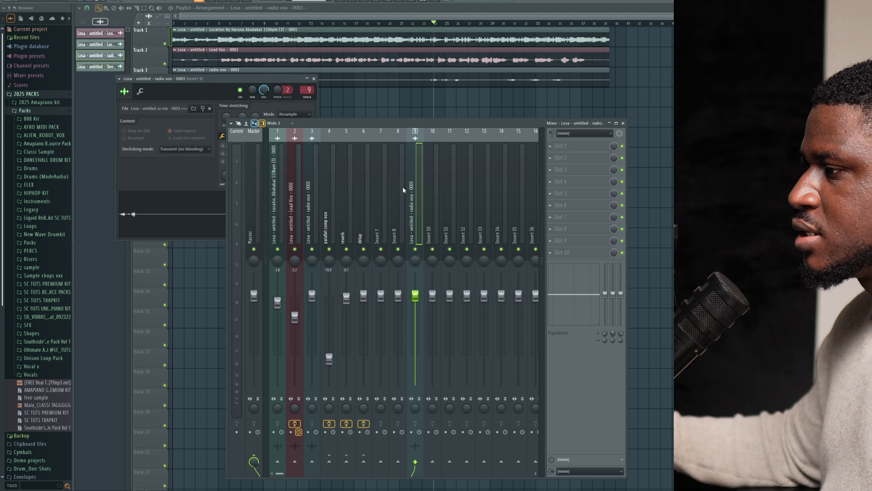
{"action": "left_click", "coordinate": [313, 78]}
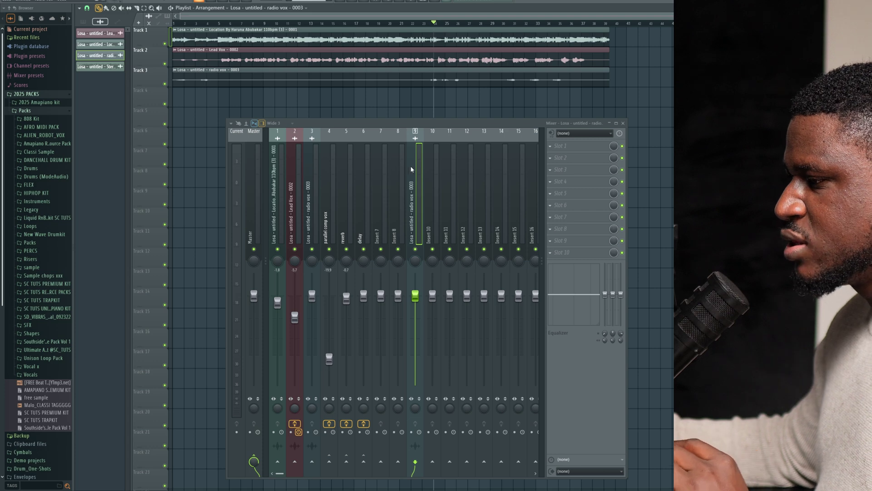
- Copy the lead vocal insert's mixer track state, with its full effect chain, onto the radio vox insert 9
{"action": "left_click", "coordinate": [292, 199]}
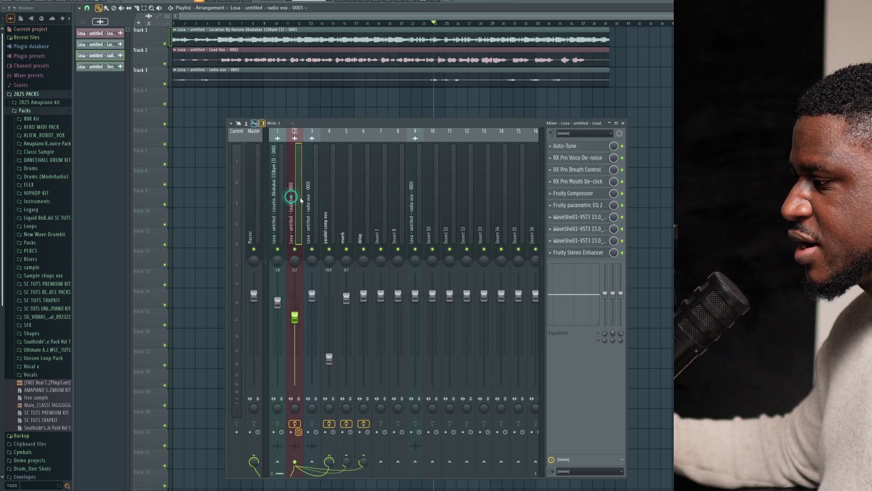
{"action": "right_click", "coordinate": [301, 200]}
{"action": "mouse_move", "coordinate": [364, 172]}
{"action": "left_click", "coordinate": [410, 180]}
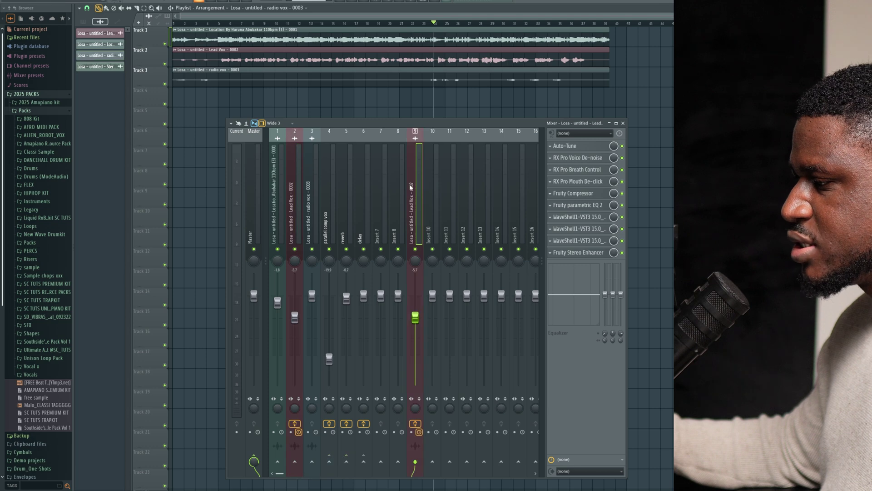
- Rename mixer insert 9 as "Losa - untitled - radio vox - 0003"
{"action": "right_click", "coordinate": [175, 71]}
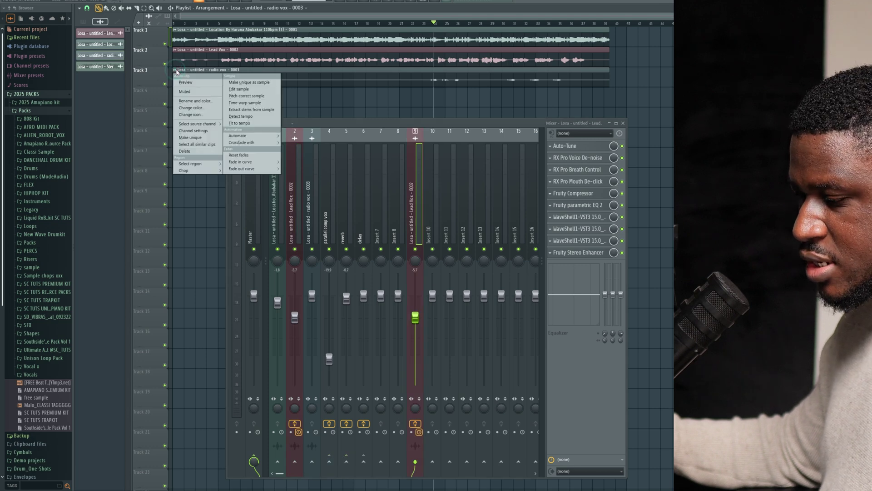
{"action": "right_click", "coordinate": [422, 132]}
{"action": "left_click", "coordinate": [436, 138]}
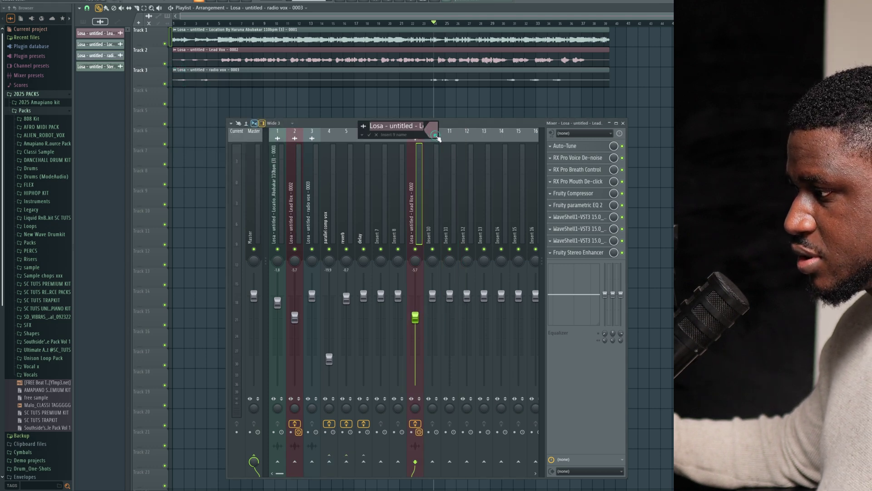
{"action": "type", "text": "Losa - untitled - radio vox - 0003"}
{"action": "key", "text": "Return"}
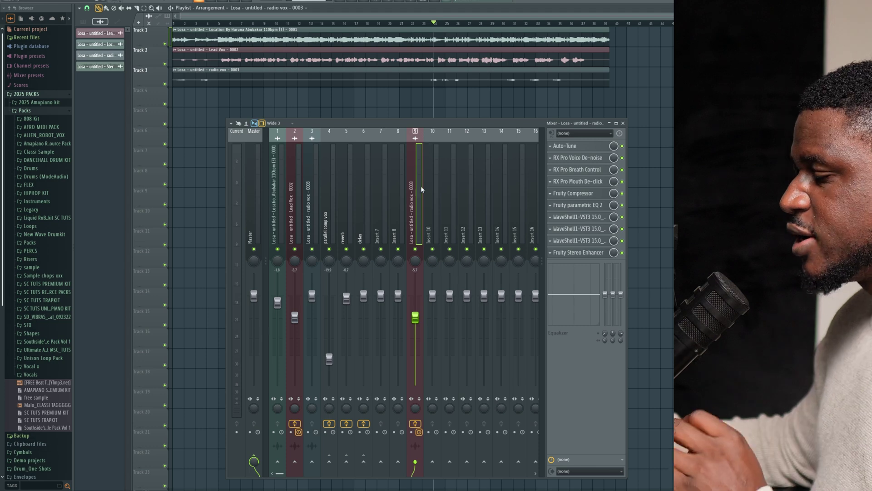
- Review the copied Fruity parametric EQ 2 and Scheps 73 on the radio vox insert during playback, and close both plugins
{"action": "left_click", "coordinate": [571, 209]}
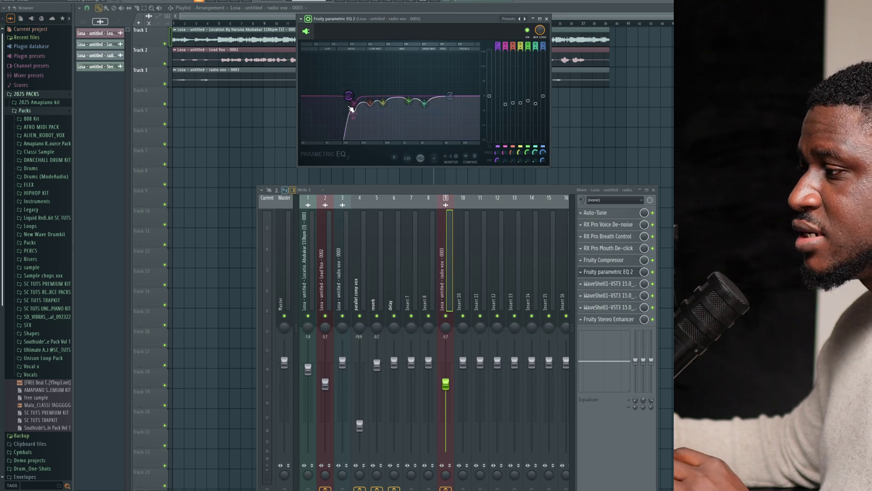
{"action": "left_click_drag", "start_coordinate": [349, 96], "coordinate": [347, 96]}
{"action": "left_click", "coordinate": [612, 308]}
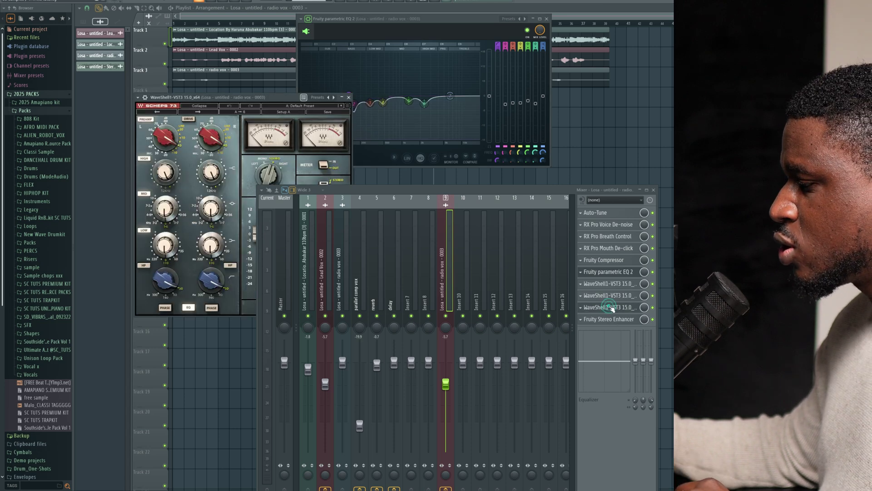
{"action": "left_click_drag", "start_coordinate": [250, 99], "coordinate": [257, 13]}
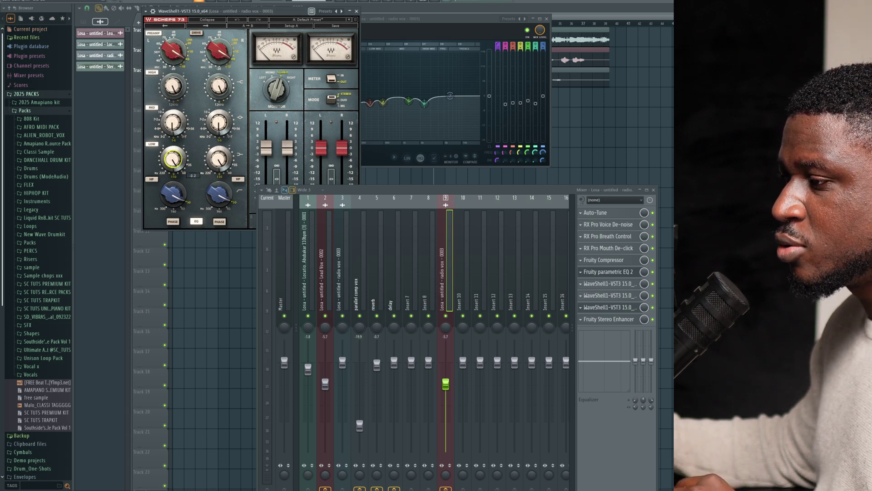
{"action": "key", "text": "space"}
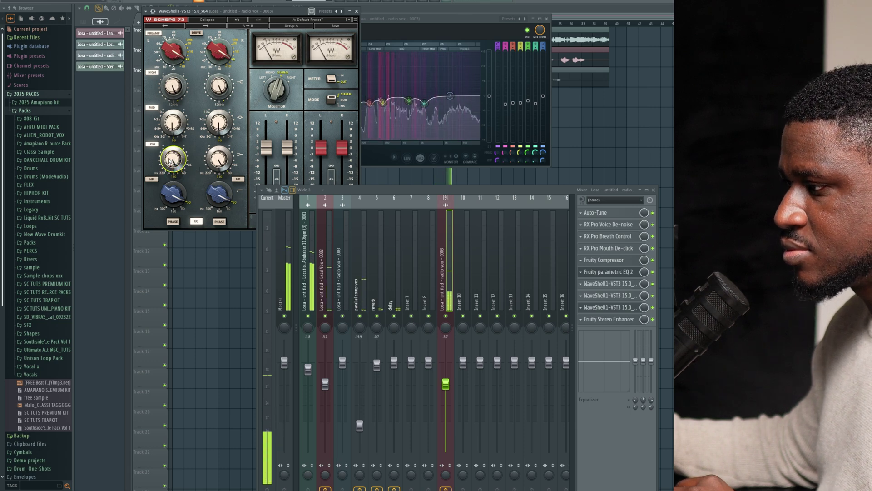
{"action": "left_click", "coordinate": [356, 11]}
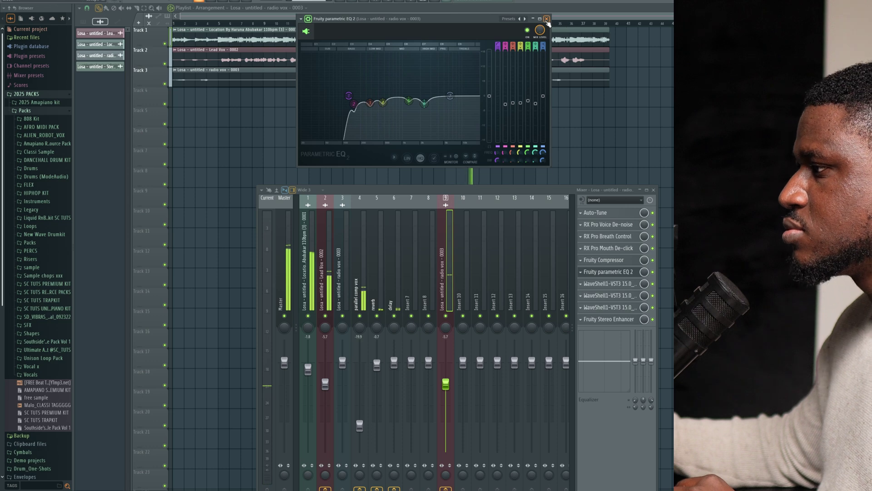
{"action": "left_click", "coordinate": [546, 18]}
{"action": "key", "text": "space"}
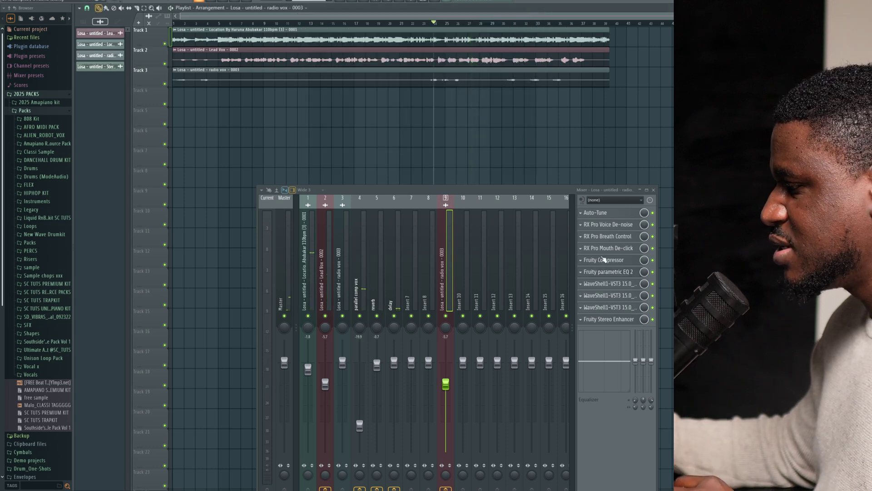
- Load the Radio preset in the radio vox's Fruity parametric EQ 2 and shift its high cut slightly higher while auditioning
{"action": "left_click", "coordinate": [615, 273]}
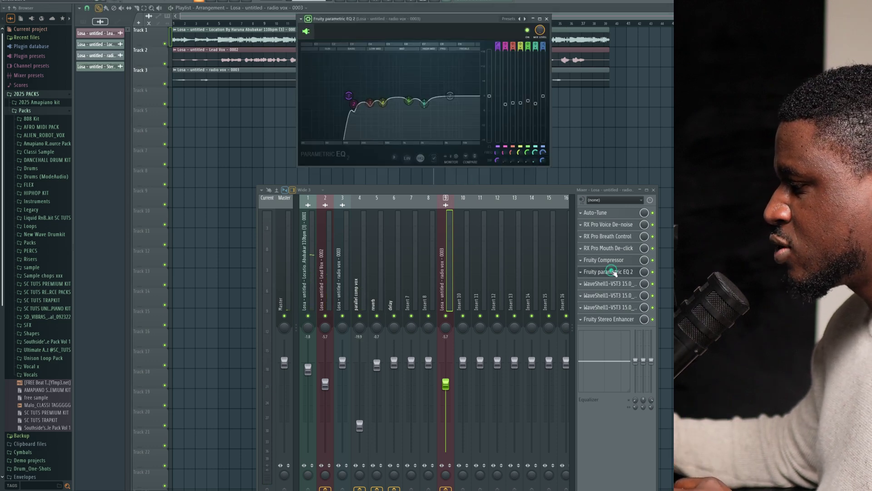
{"action": "left_click", "coordinate": [526, 19]}
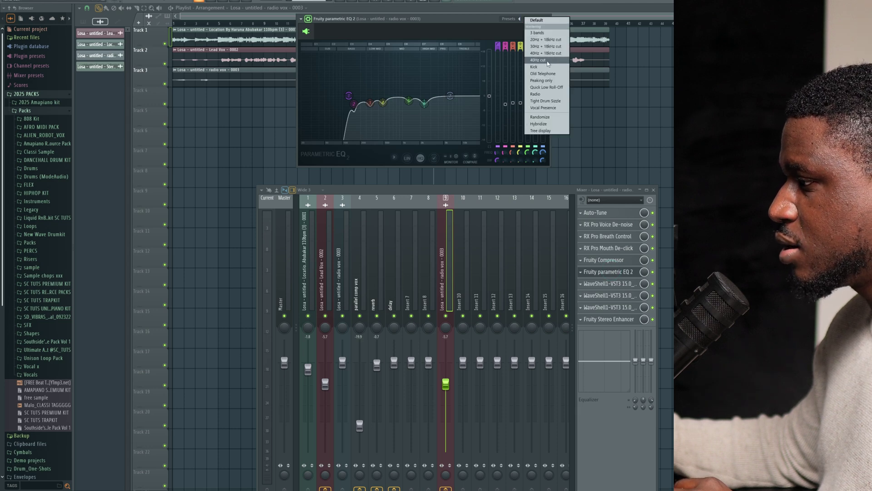
{"action": "left_click", "coordinate": [536, 94]}
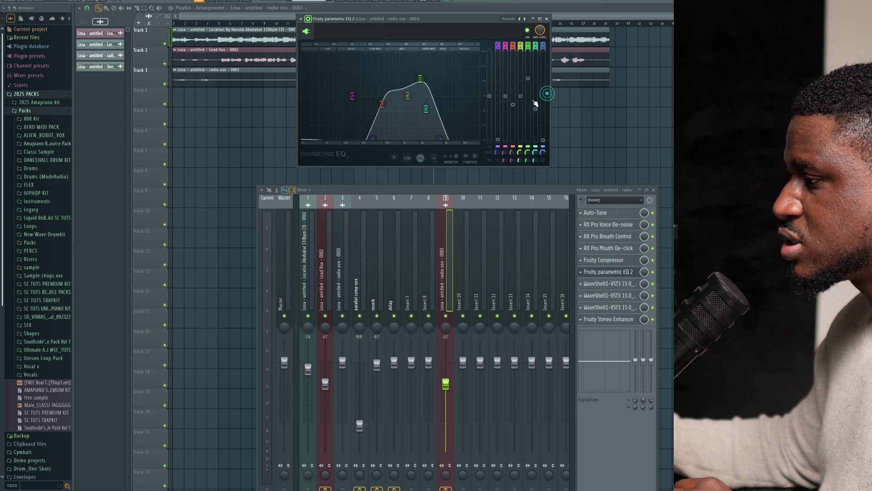
{"action": "key", "text": "space"}
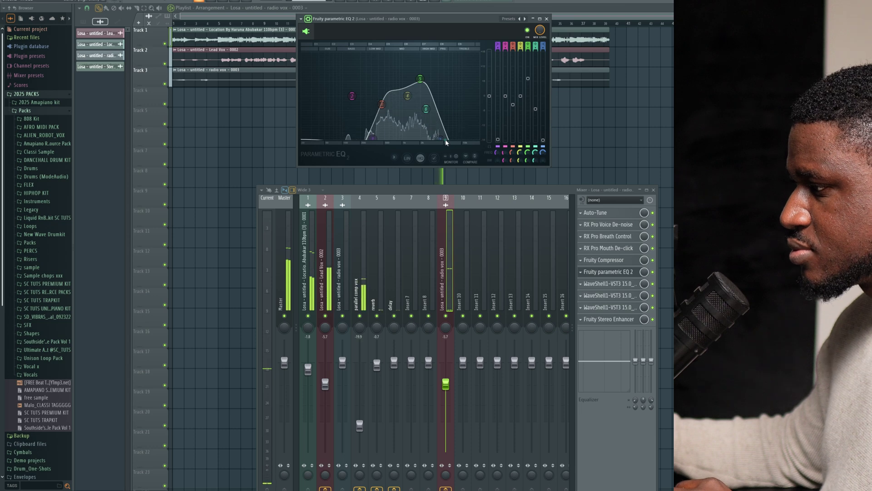
{"action": "left_click_drag", "start_coordinate": [442, 139], "coordinate": [452, 138]}
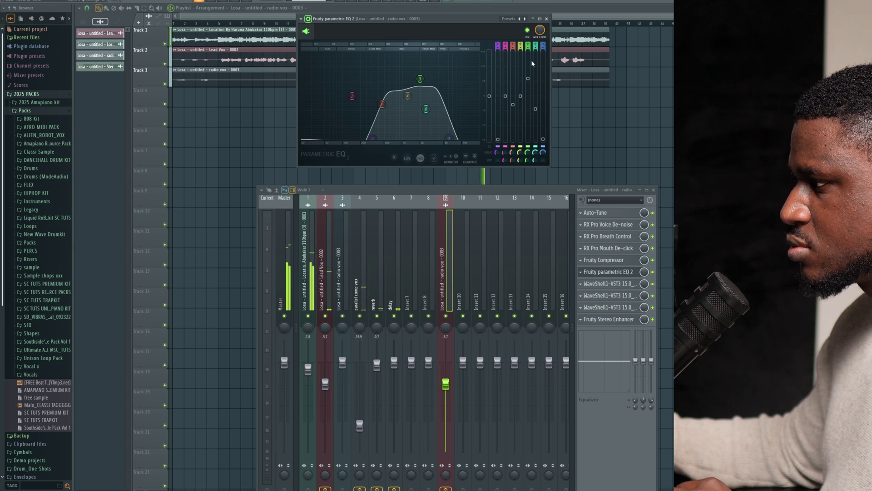
{"action": "left_click", "coordinate": [548, 19]}
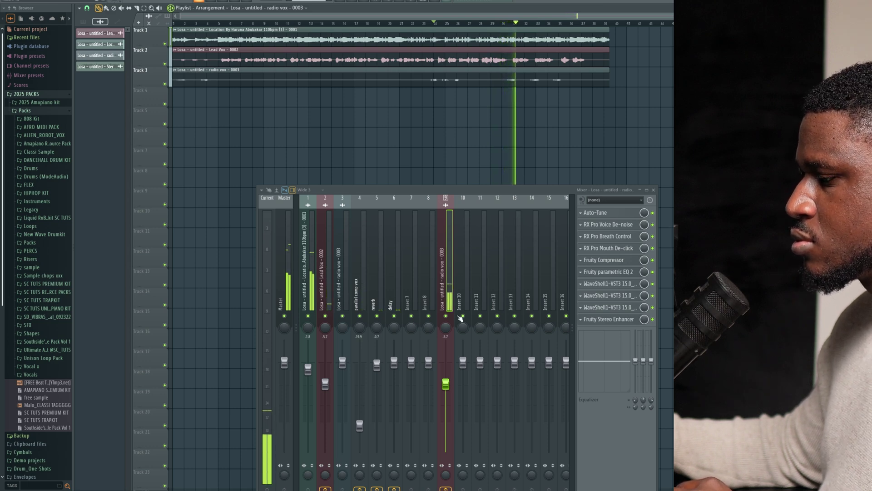
- Raise the radio vox insert's fader to -4.9 dB while listening, and stop playback
{"action": "left_click_drag", "start_coordinate": [445, 384], "coordinate": [446, 381]}
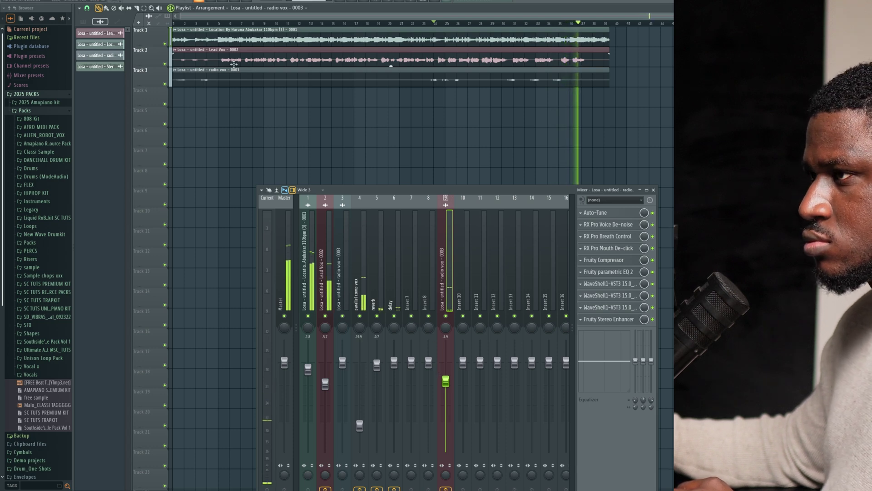
{"action": "key", "text": "space"}
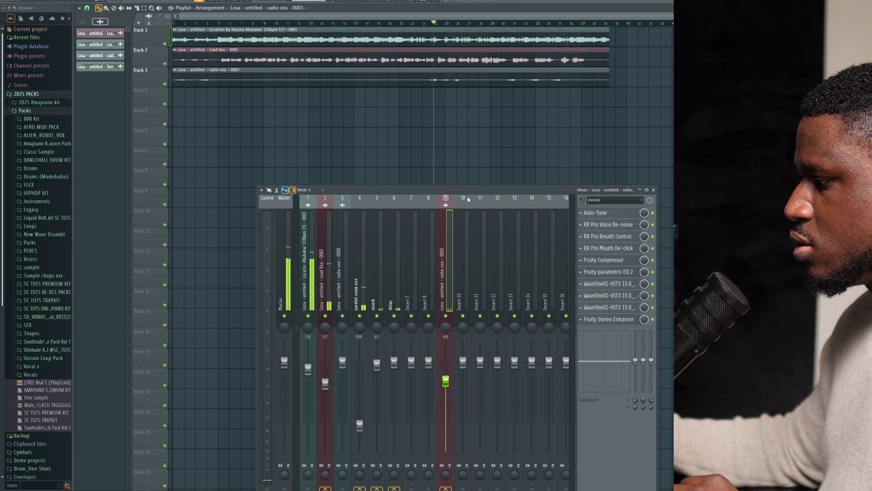
- Copy the reverb insert's mixer track state, with FabFilter Pro-R and Fruity parametric EQ 2, onto insert 10
{"action": "left_click_drag", "start_coordinate": [452, 192], "coordinate": [444, 93]}
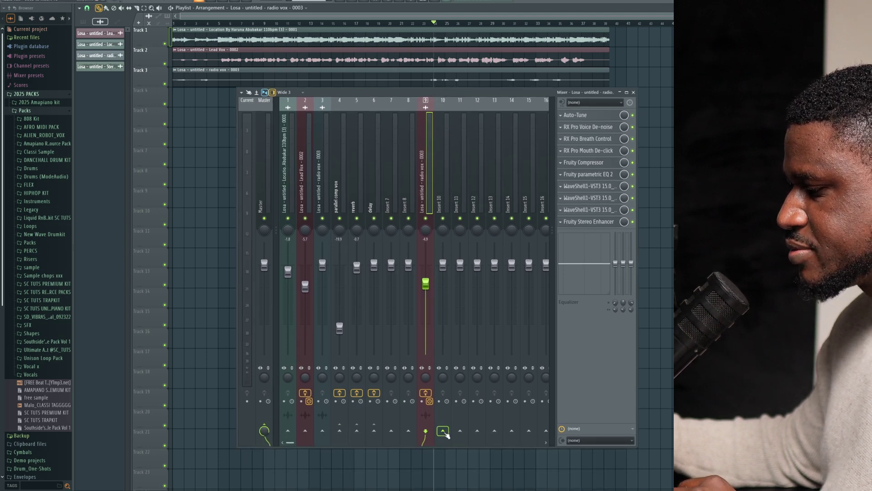
{"action": "left_click", "coordinate": [437, 181]}
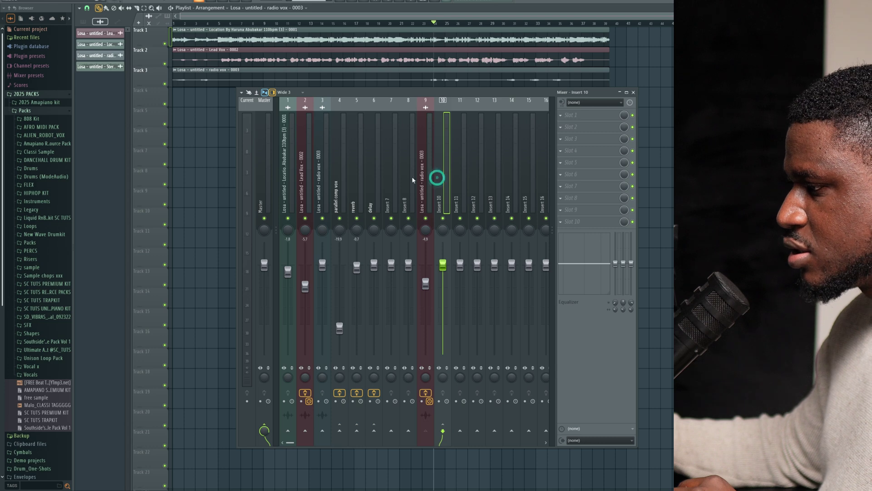
{"action": "left_click", "coordinate": [356, 190]}
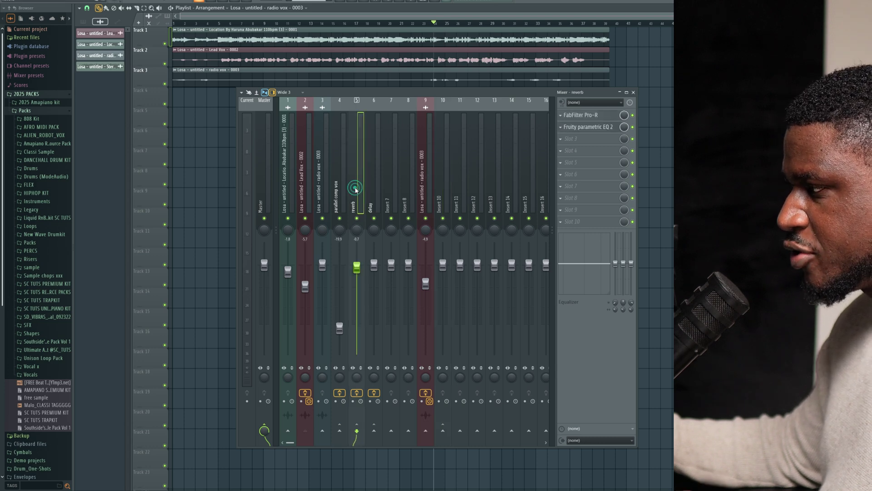
{"action": "right_click", "coordinate": [359, 186]}
{"action": "mouse_move", "coordinate": [377, 146]}
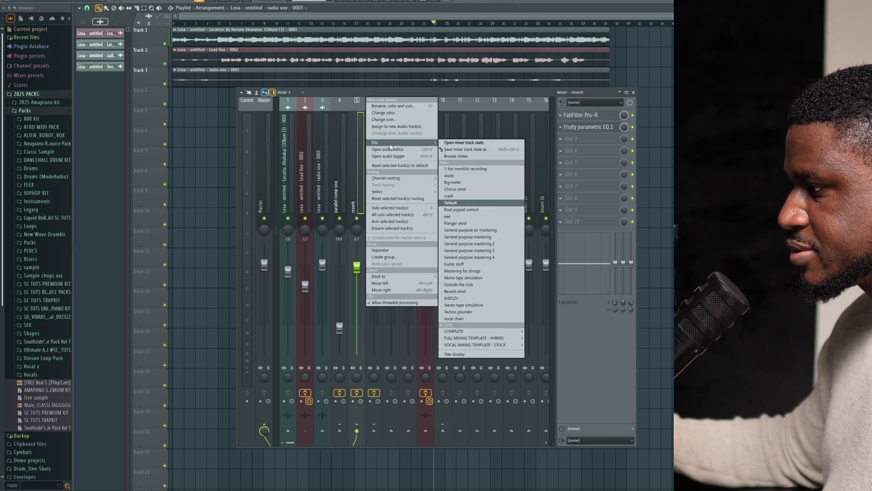
{"action": "left_click", "coordinate": [457, 147]}
{"action": "left_click", "coordinate": [440, 174]}
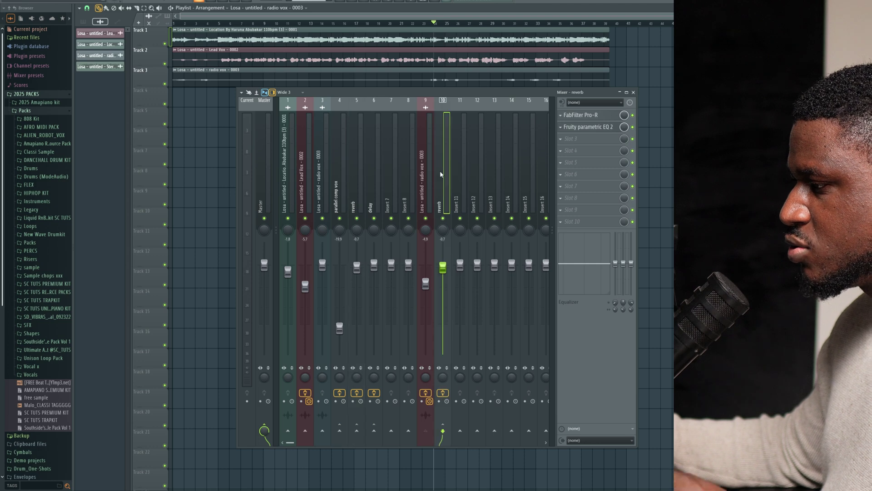
- Rename mixer insert 10 as "reverb back up"
{"action": "right_click", "coordinate": [444, 100]}
{"action": "left_click", "coordinate": [479, 105]}
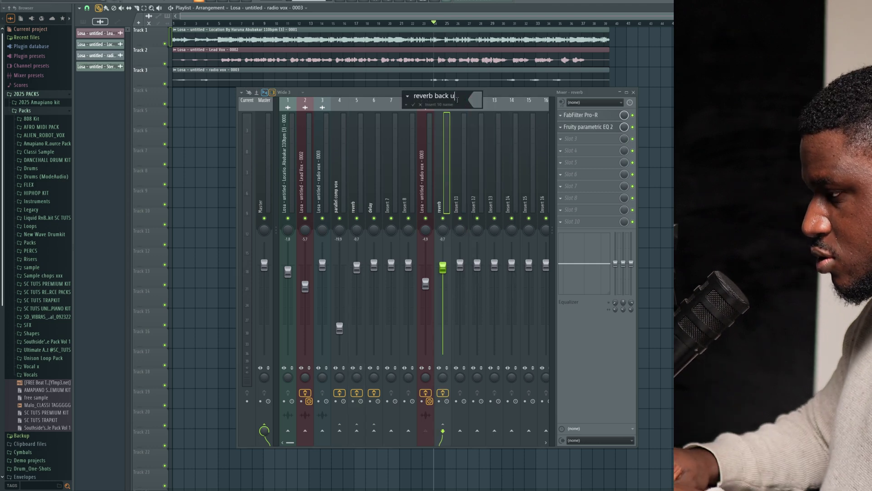
{"action": "key", "text": "Return"}
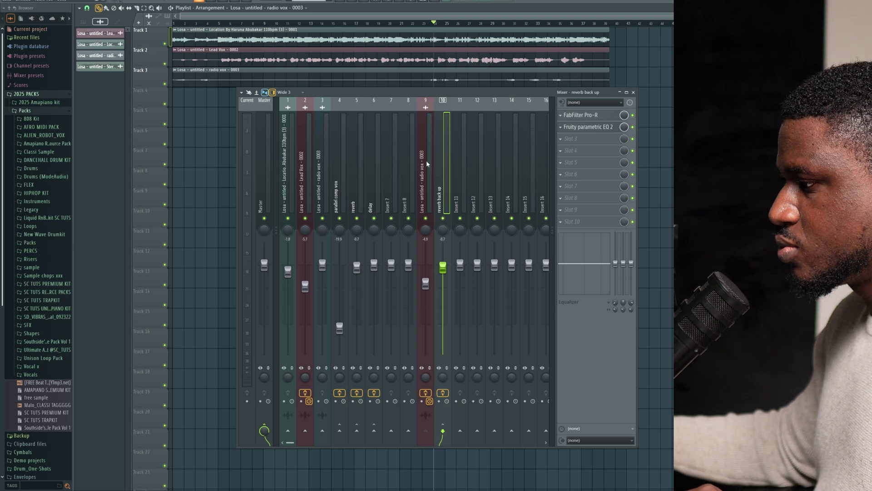
- Send the radio vox insert to the reverb back up insert and lower the radio vox fader to -10.2 dB while auditioning
{"action": "left_click", "coordinate": [427, 163]}
{"action": "key", "text": "space"}
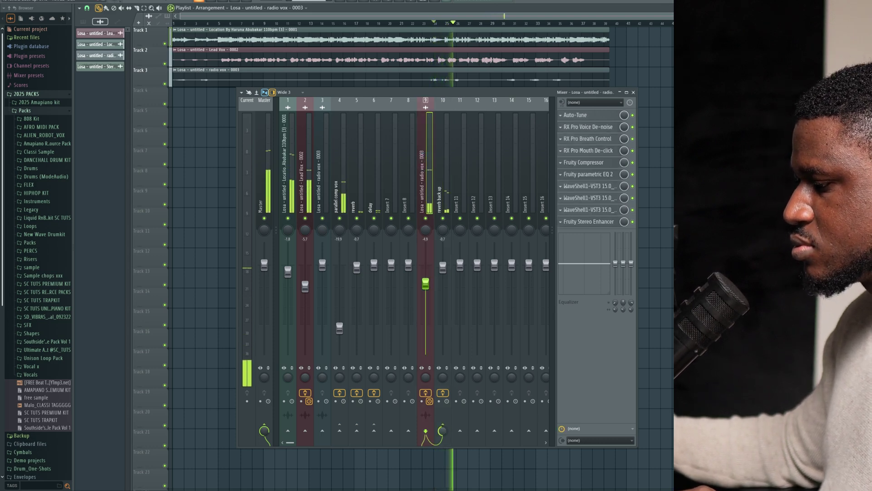
{"action": "key", "text": "space"}
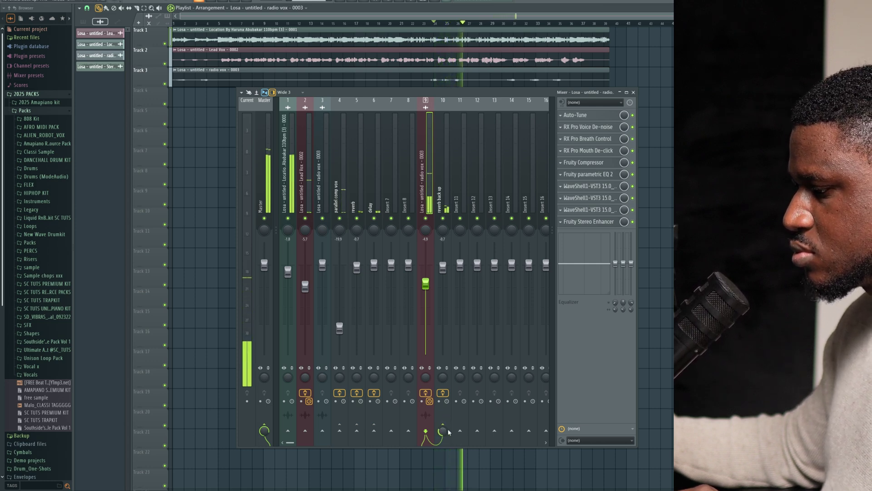
{"action": "left_click_drag", "start_coordinate": [427, 286], "coordinate": [427, 303]}
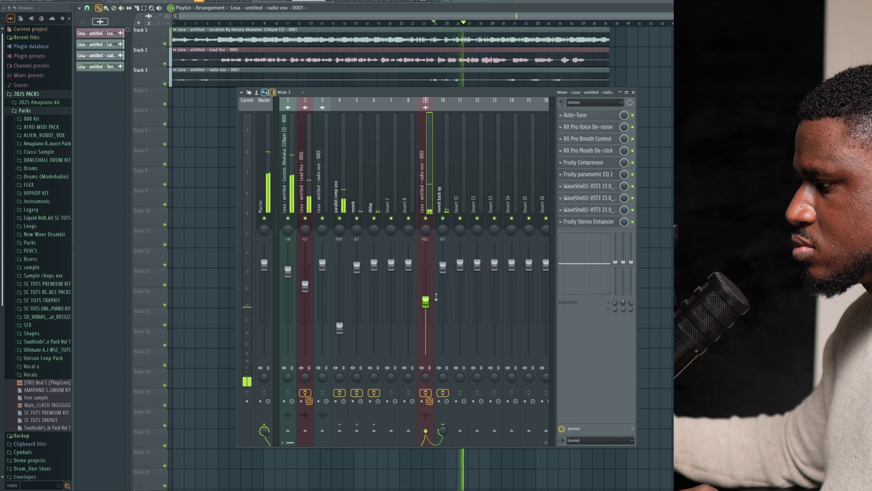
- Raise the Space time of FabFilter Pro-R on the reverb back up insert to 4.01 s and resume playback
{"action": "left_click", "coordinate": [448, 217]}
{"action": "left_click", "coordinate": [597, 127]}
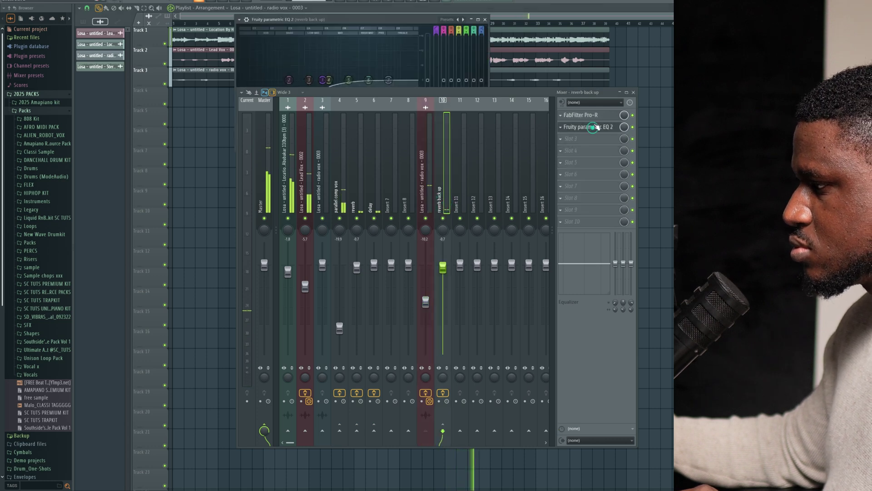
{"action": "left_click", "coordinate": [596, 120]}
{"action": "left_click_drag", "start_coordinate": [364, 92], "coordinate": [368, 184]}
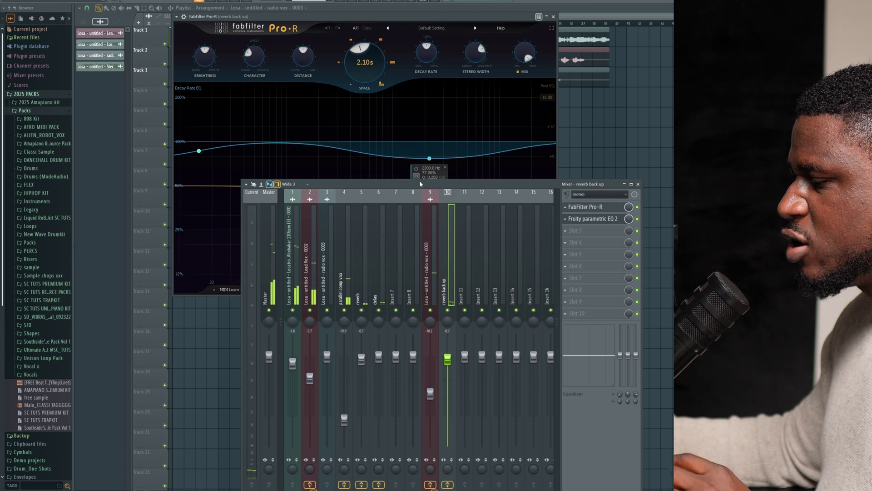
{"action": "mouse_move", "coordinate": [365, 65]}
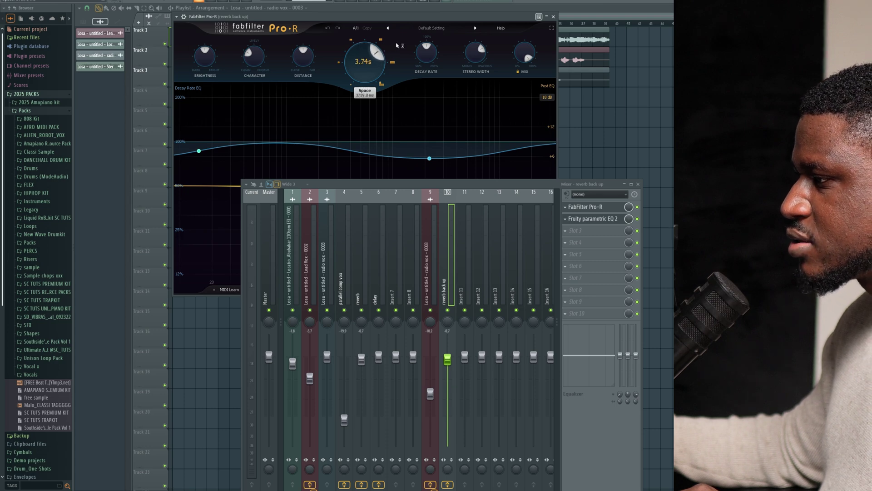
{"action": "key", "text": "space"}
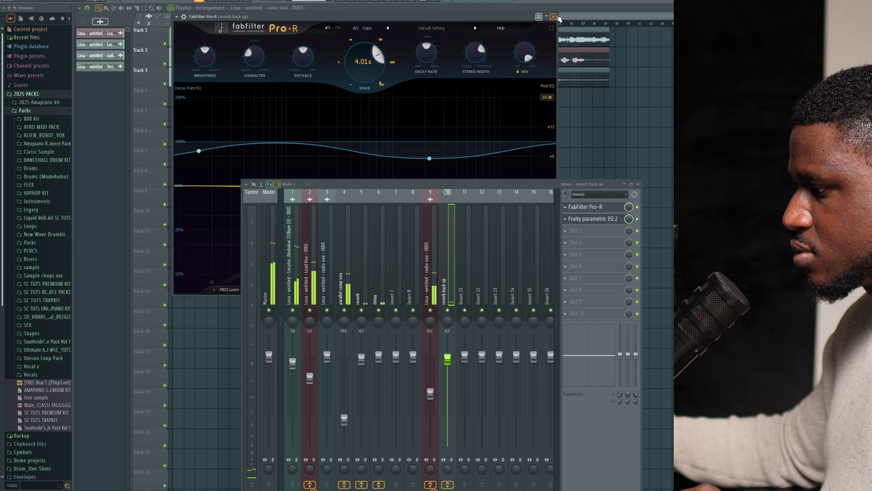
{"action": "left_click", "coordinate": [554, 17]}
- Shift the low cut in the reverb back up insert's Fruity parametric EQ 2 to a lower frequency during playback
{"action": "left_click", "coordinate": [617, 222]}
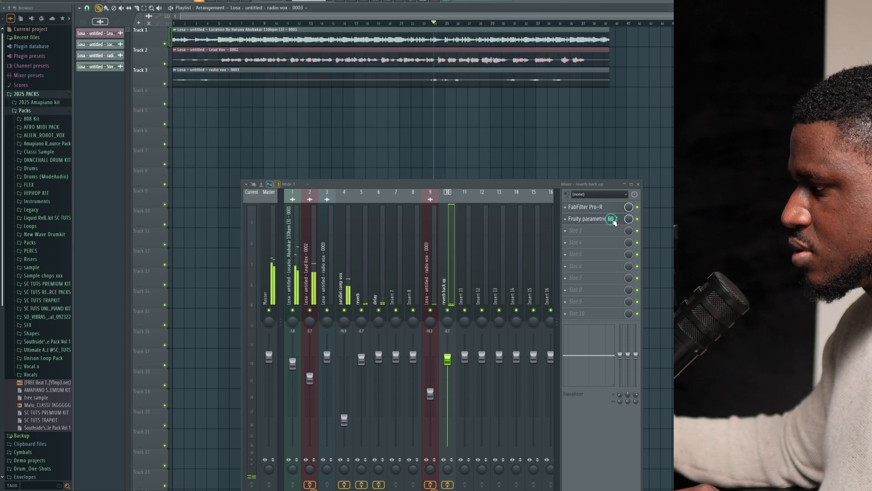
{"action": "left_click", "coordinate": [617, 222]}
{"action": "left_click_drag", "start_coordinate": [322, 80], "coordinate": [308, 80]}
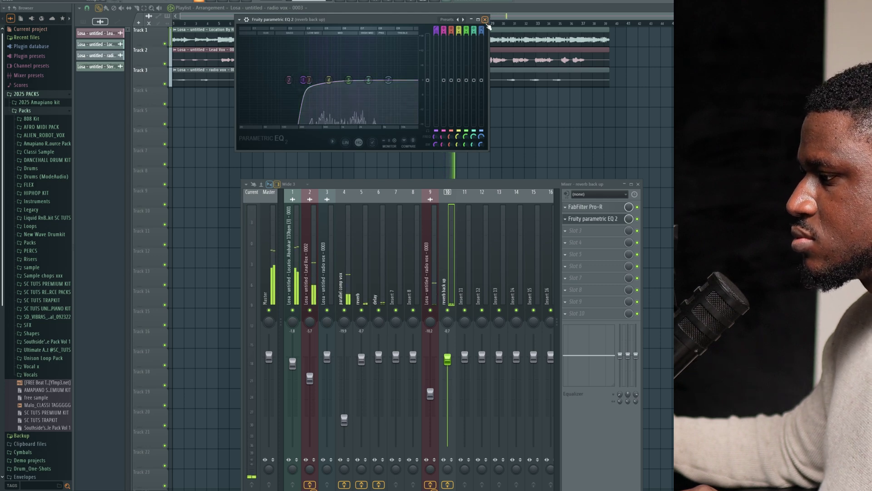
{"action": "left_click", "coordinate": [485, 19]}
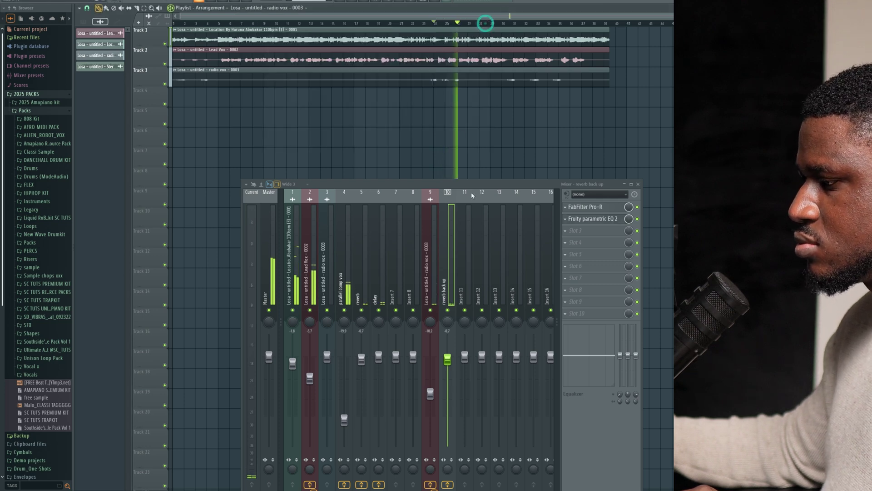
- Select the radio vox insert and listen through the full mix from the start of the song
{"action": "left_click", "coordinate": [431, 269]}
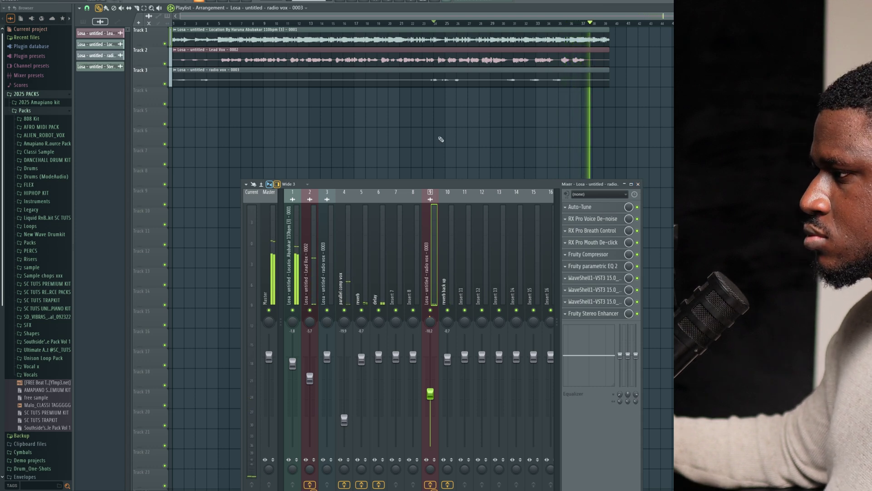
{"action": "key", "text": "space"}
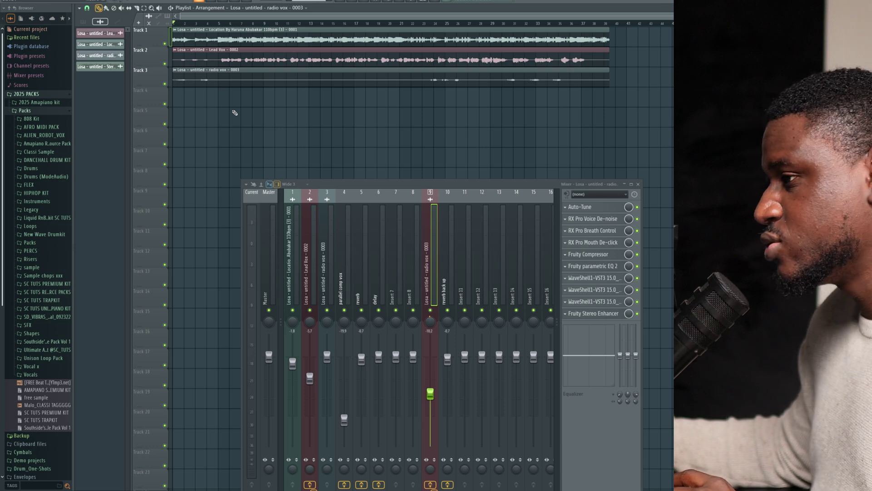
{"action": "key", "text": "space"}
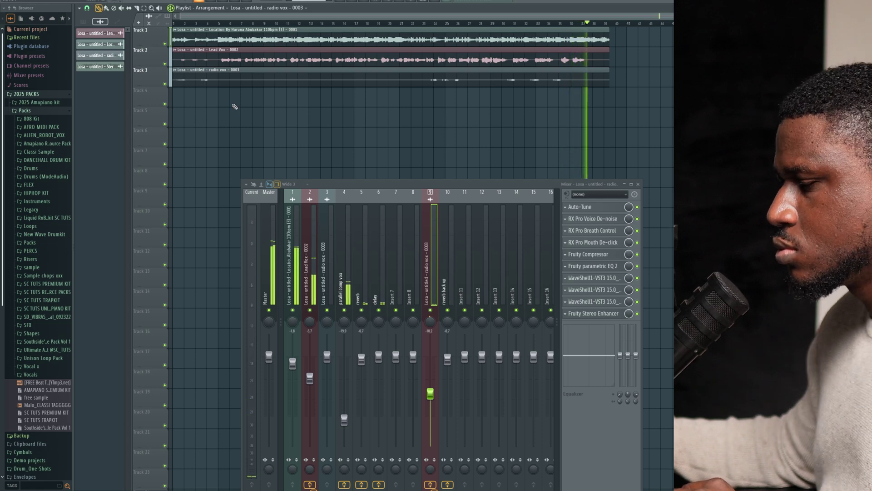
{"action": "key", "text": "space"}
- Export the full song as a 32Bit float stereo wave file named Sc Beat x Losa - Untitled.wav
{"action": "key", "text": "Down"}
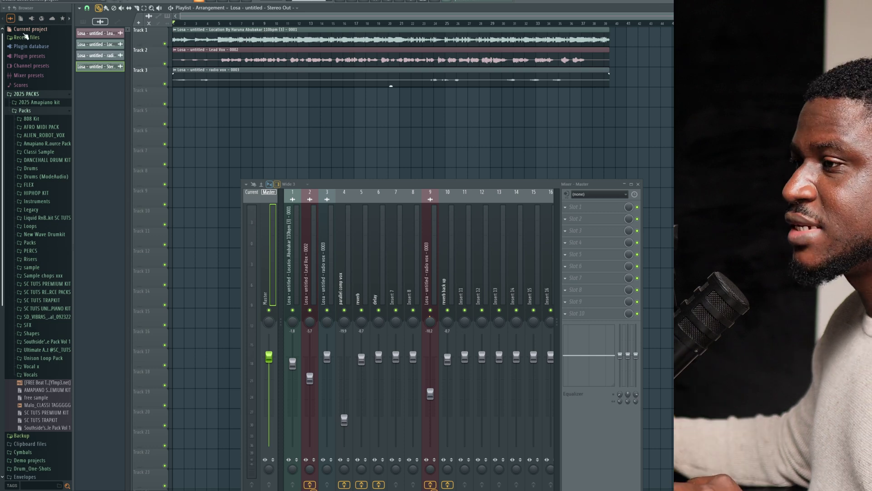
{"action": "left_click", "coordinate": [6, 1]}
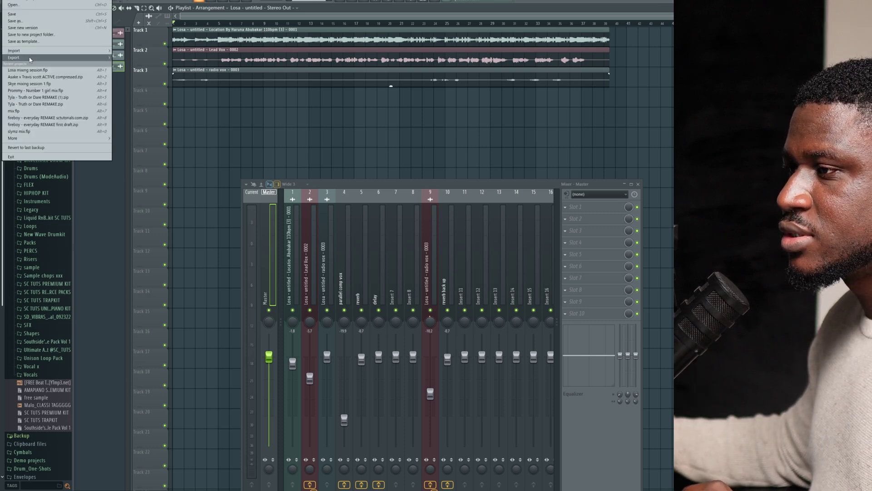
{"action": "mouse_move", "coordinate": [46, 57]}
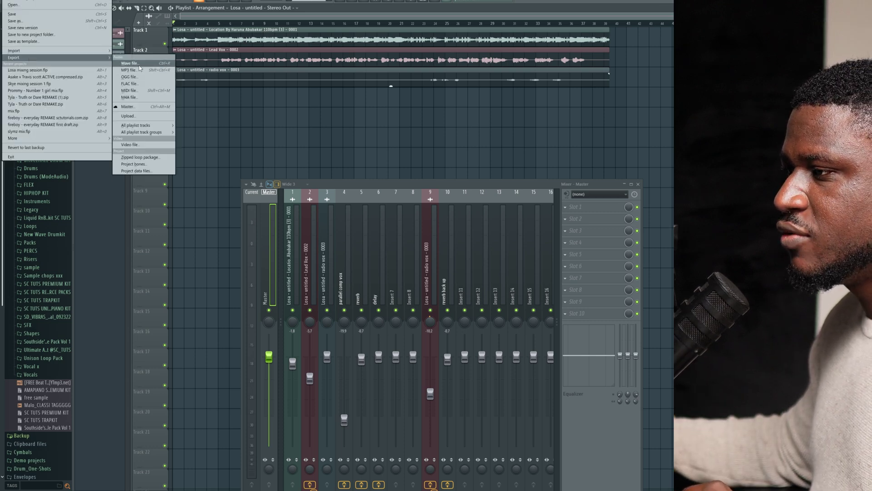
{"action": "left_click", "coordinate": [136, 63]}
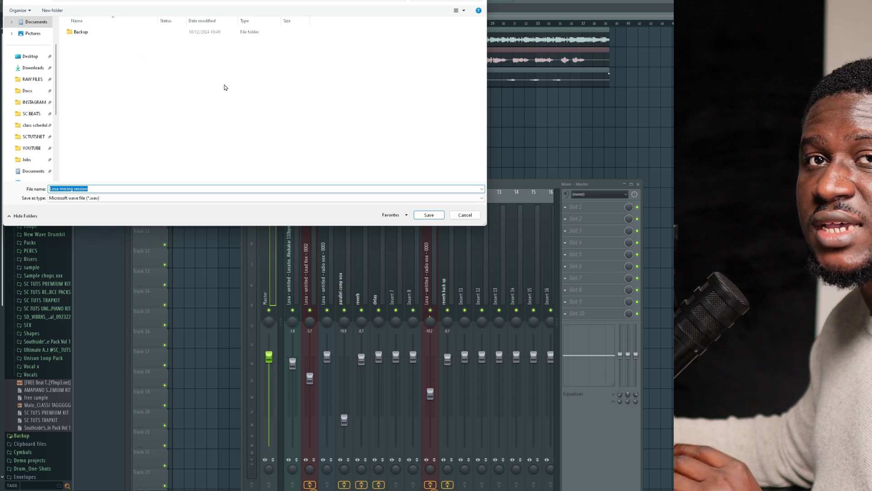
{"action": "left_click", "coordinate": [429, 215]}
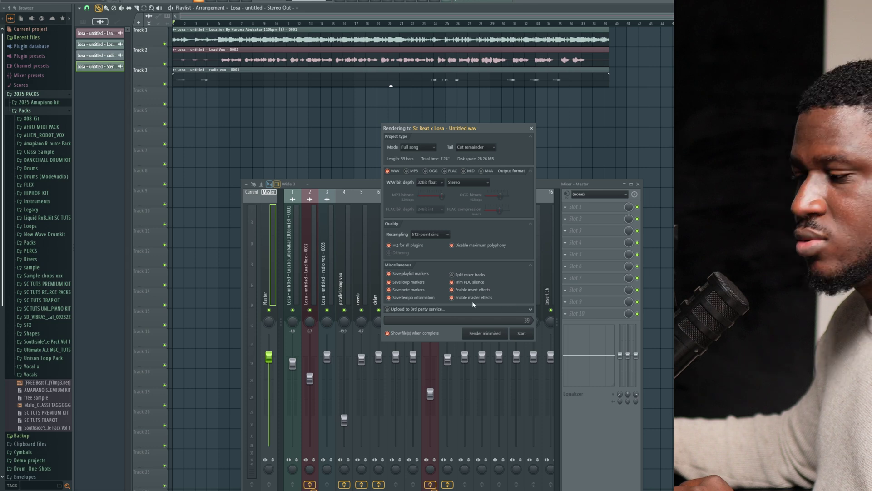
{"action": "left_click", "coordinate": [473, 302]}
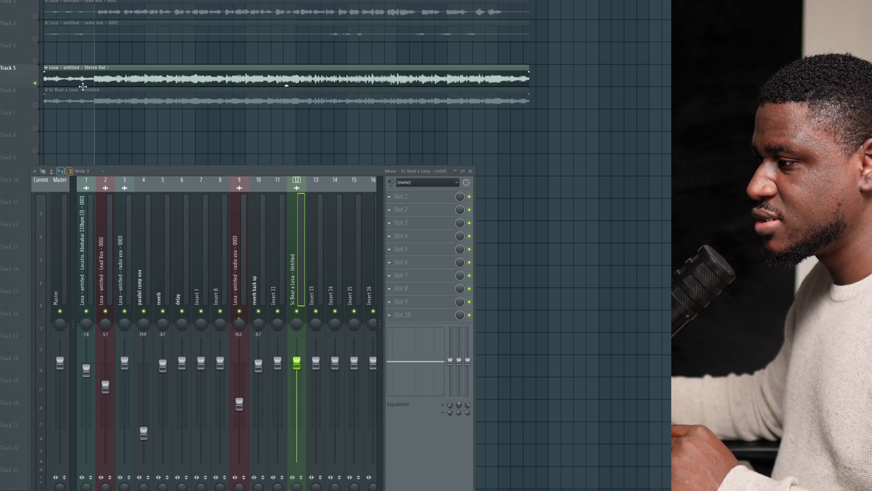
- Check the channel settings of the Stereo Out clip on Track 5, and lower the clip's gain to -2.6 dB
{"action": "double_click", "coordinate": [210, 80]}
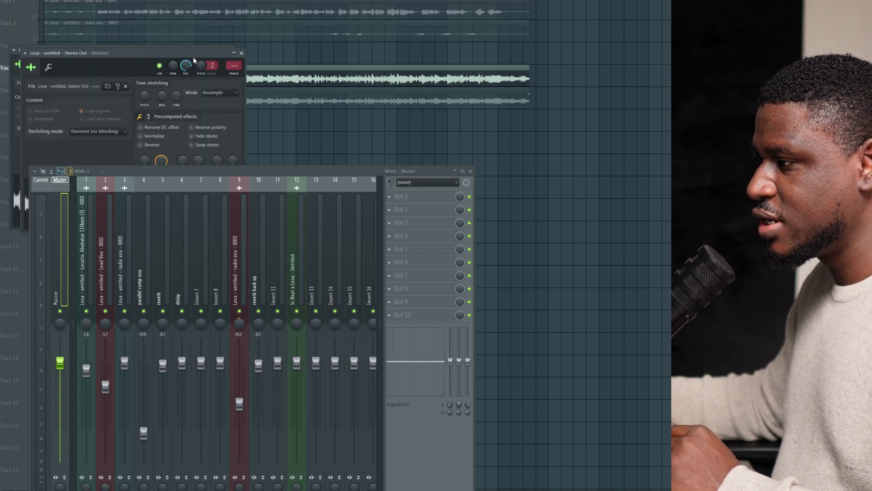
{"action": "left_click_drag", "start_coordinate": [138, 39], "coordinate": [604, 26]}
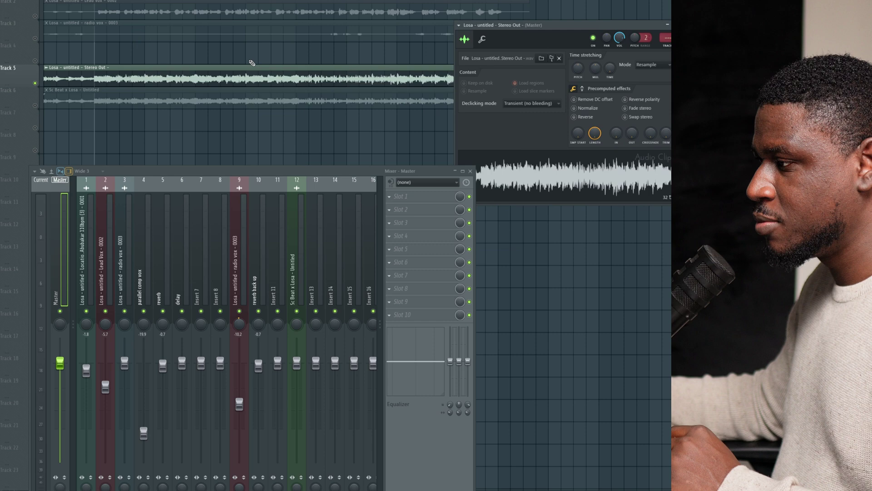
{"action": "left_click", "coordinate": [234, 80]}
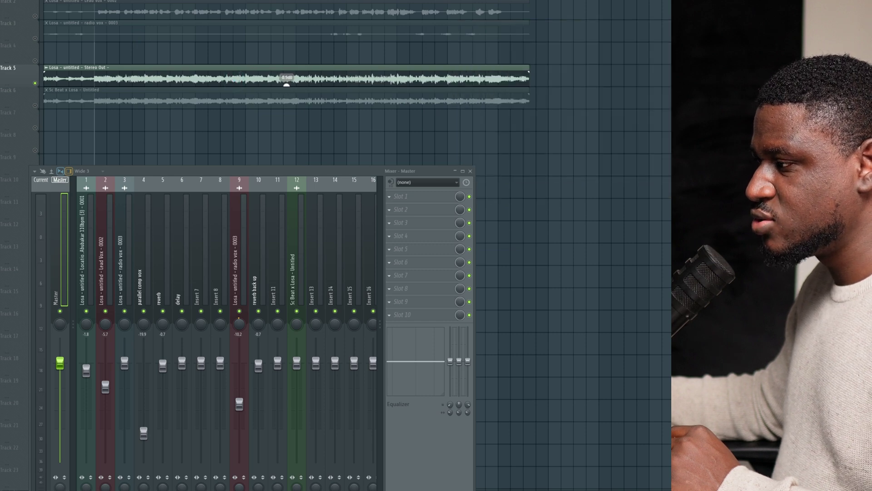
{"action": "left_click_drag", "start_coordinate": [287, 85], "coordinate": [286, 91]}
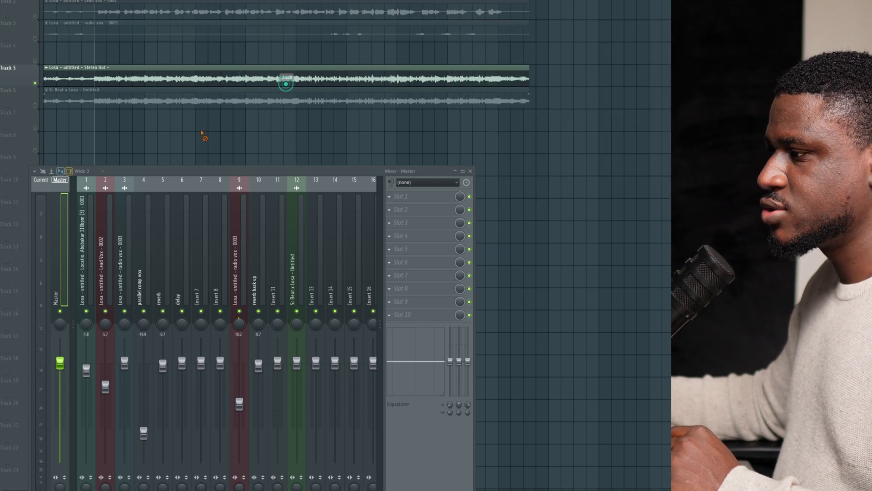
- Compare the Stereo Out clip on Track 5 with the exported mix on Track 6 by alternately soloing them during playback
{"action": "left_click", "coordinate": [148, 70]}
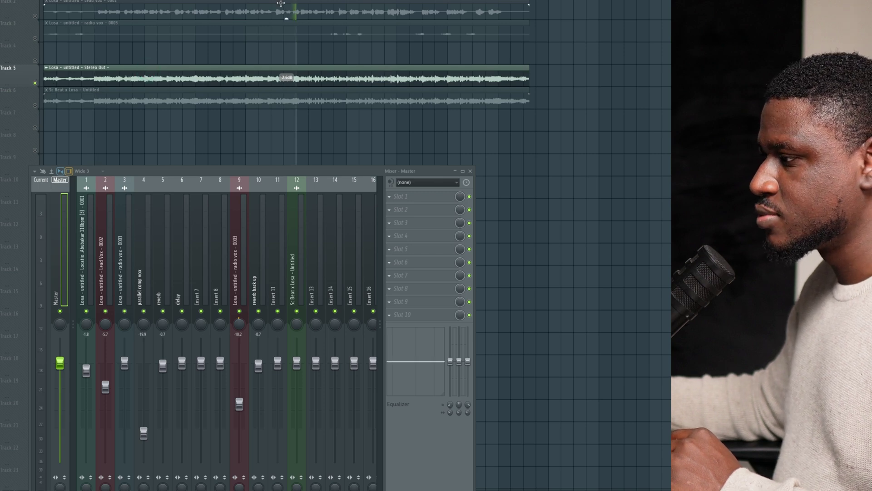
{"action": "key", "text": "space"}
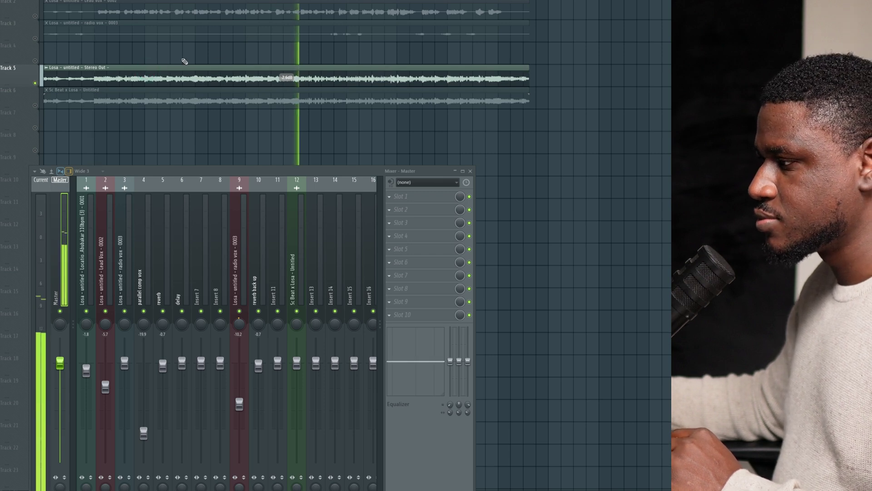
{"action": "right_click", "coordinate": [35, 106]}
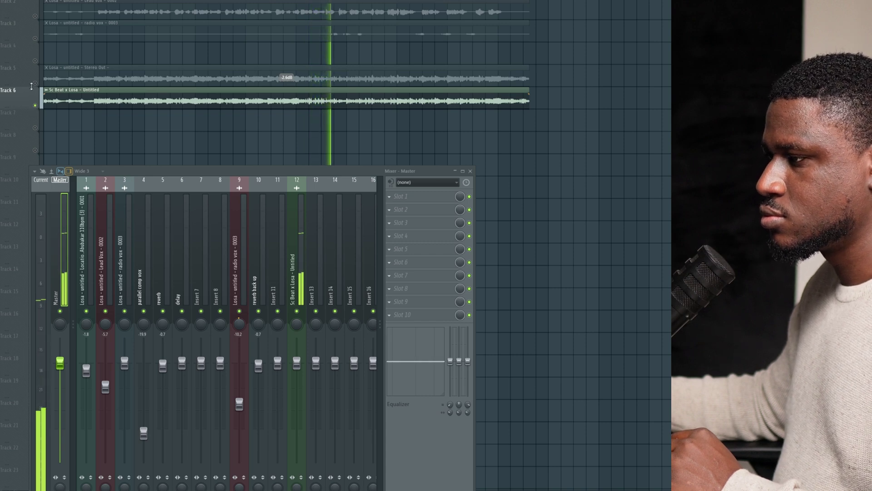
{"action": "right_click", "coordinate": [35, 83]}
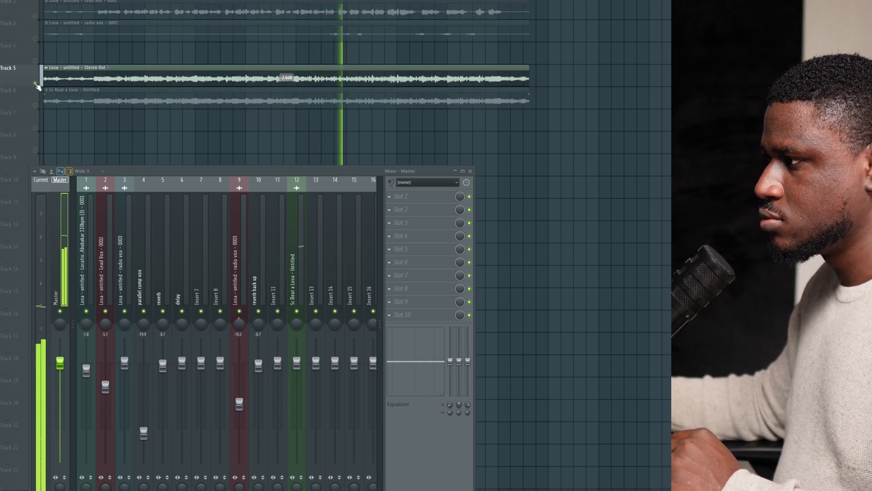
{"action": "right_click", "coordinate": [35, 106]}
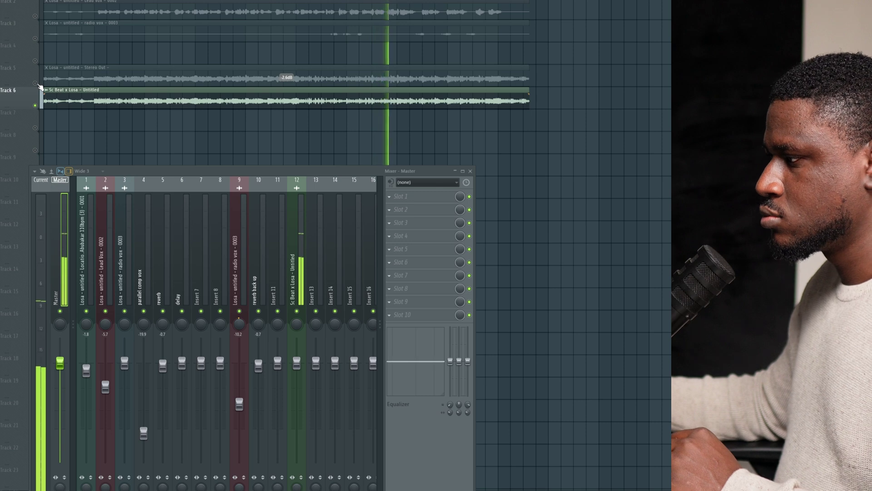
{"action": "right_click", "coordinate": [36, 84]}
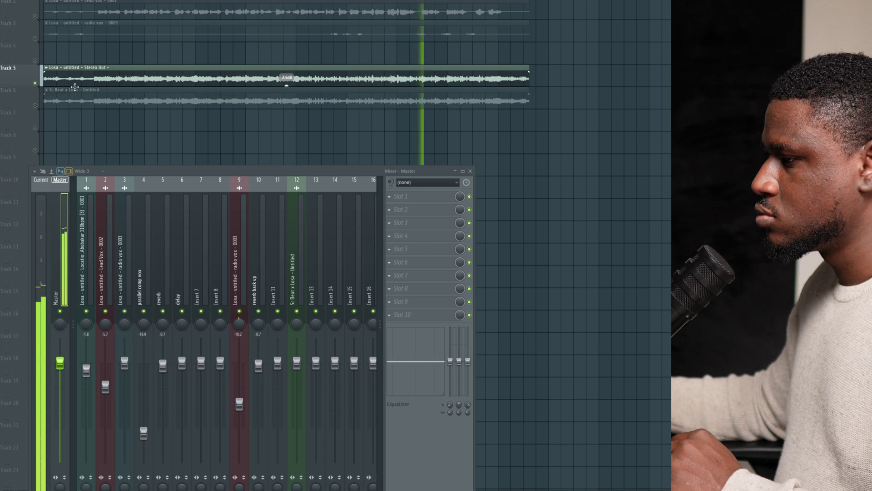
{"action": "right_click", "coordinate": [36, 106]}
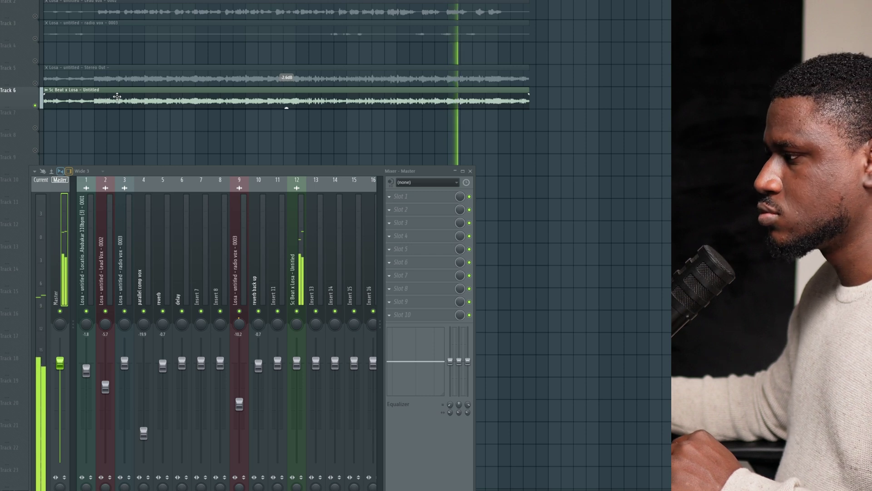
{"action": "key", "text": "space"}
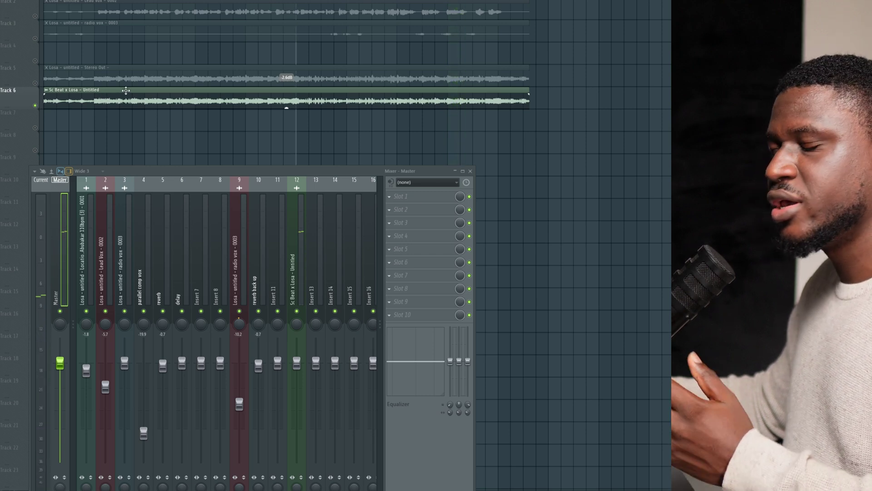
- Delete the Stereo Out clip from Track 5 and check the channel settings of the exported mix clip on Track 6
{"action": "right_click", "coordinate": [184, 75]}
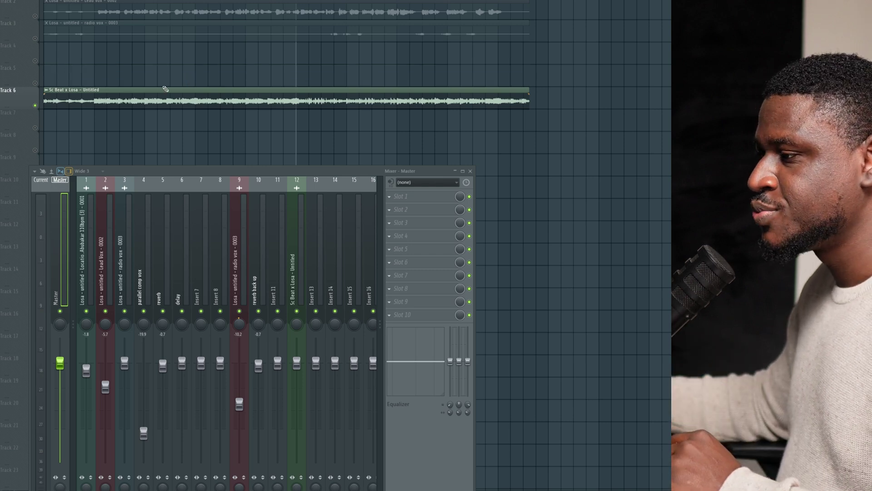
{"action": "double_click", "coordinate": [145, 96]}
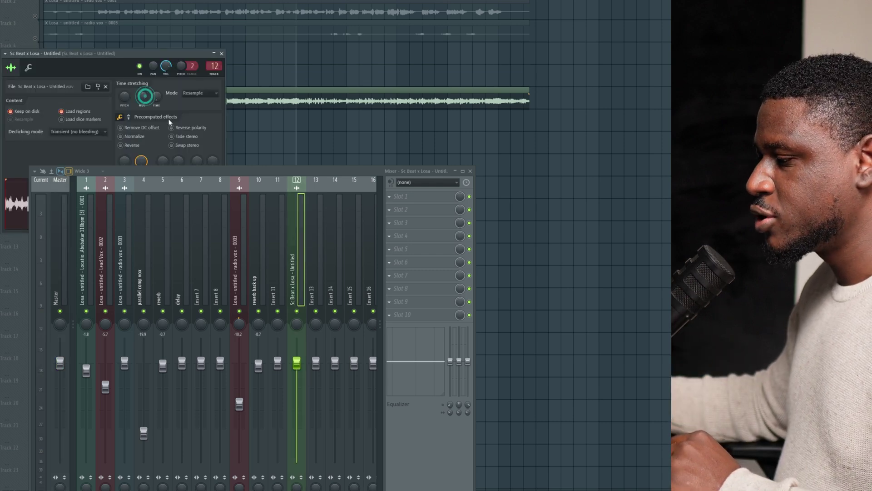
{"action": "left_click", "coordinate": [221, 54]}
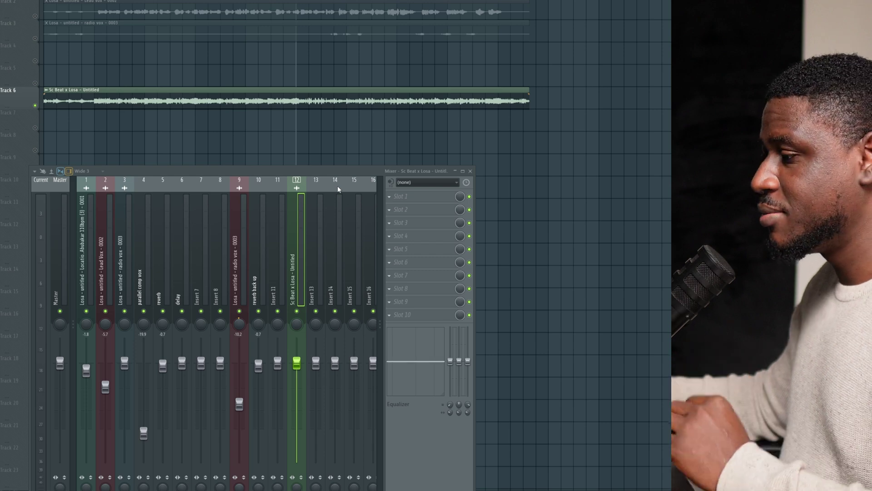
- Load Fruity parametric EQ 2 into the first effect slot of the exported mix's insert 12
{"action": "left_click", "coordinate": [422, 196]}
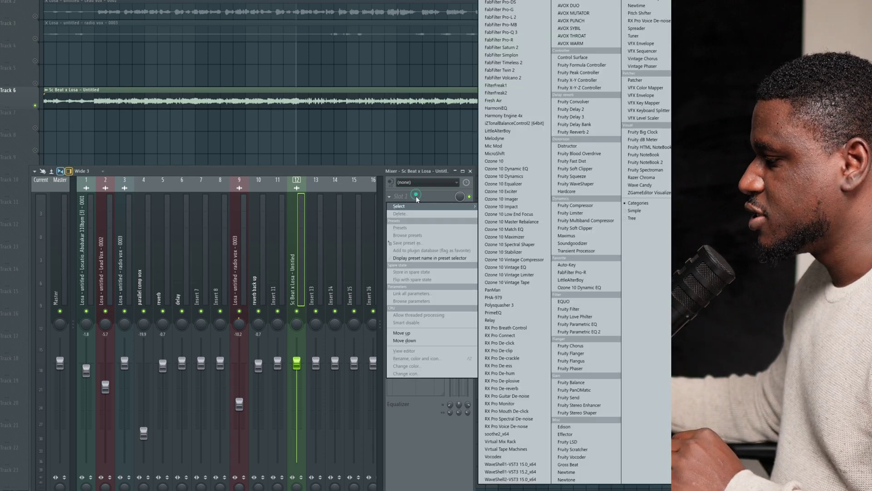
{"action": "left_click", "coordinate": [591, 332]}
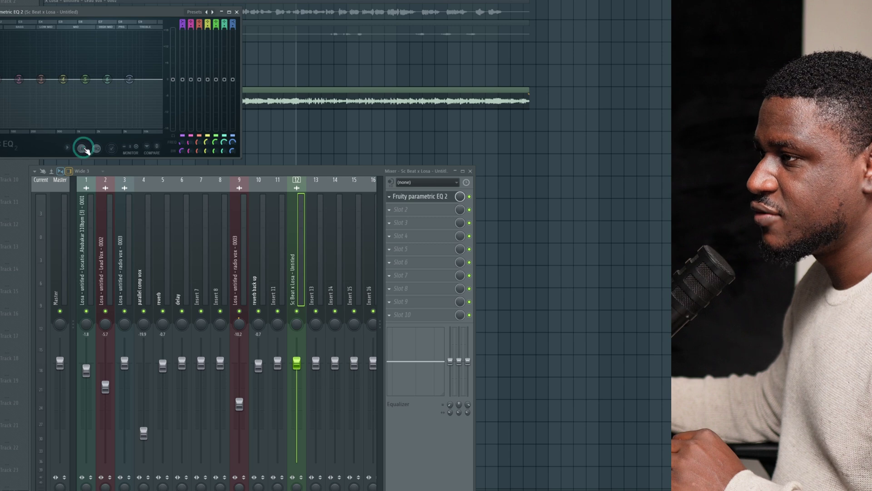
{"action": "left_click_drag", "start_coordinate": [101, 15], "coordinate": [300, 0]}
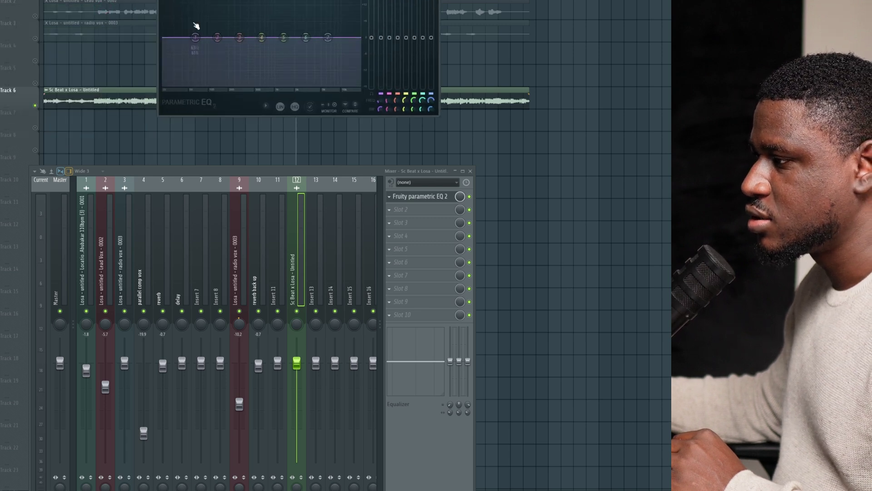
- Turn band 1 of the parametric EQ into a steep high-pass filter at the low end and audition the mix
{"action": "left_click_drag", "start_coordinate": [192, 38], "coordinate": [178, 43]}
{"action": "right_click", "coordinate": [179, 43]}
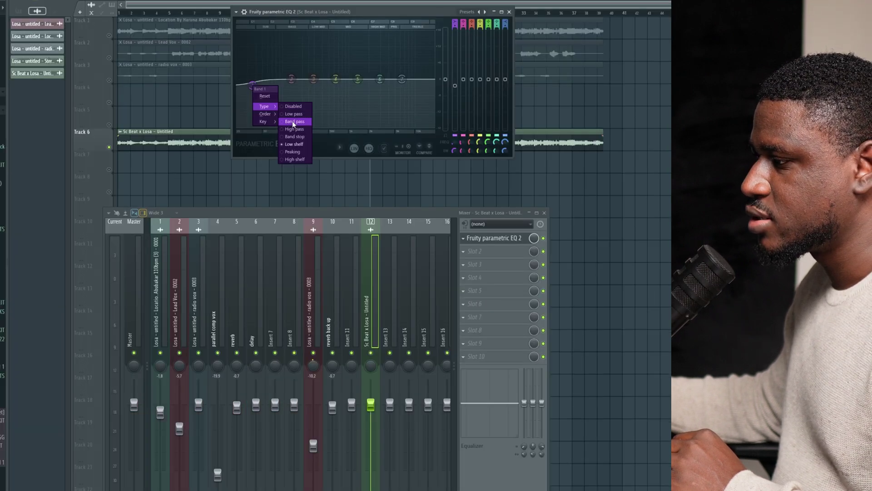
{"action": "mouse_move", "coordinate": [192, 72]}
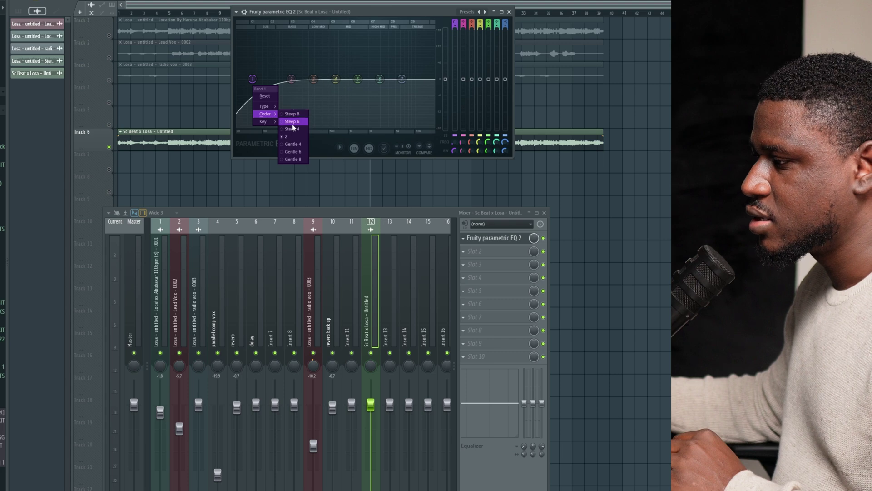
{"action": "left_click", "coordinate": [241, 56]}
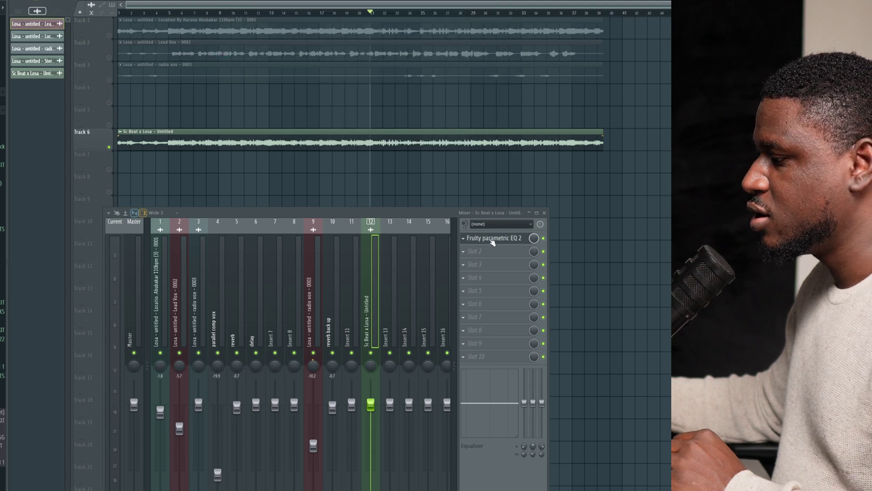
{"action": "left_click", "coordinate": [492, 239]}
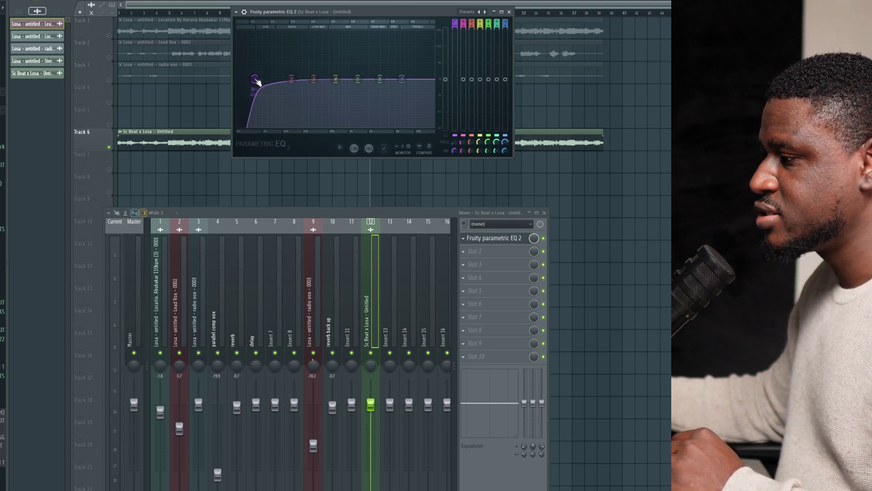
{"action": "key", "text": "space"}
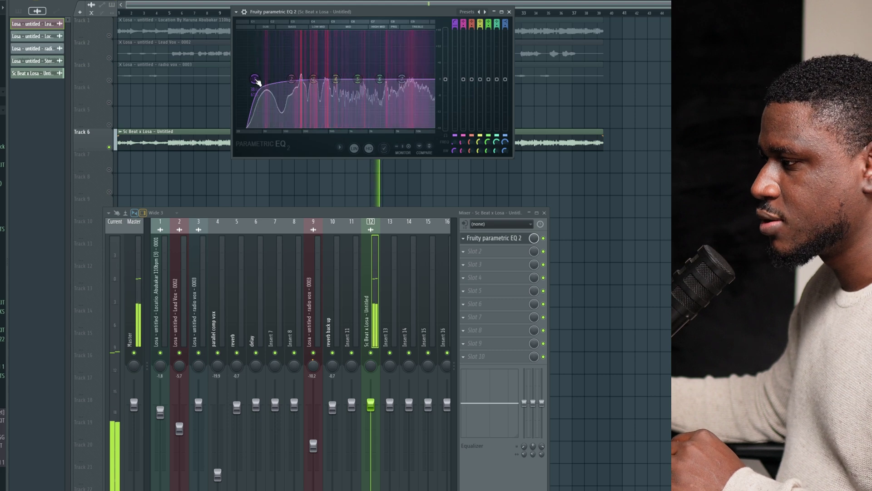
{"action": "key", "text": "space"}
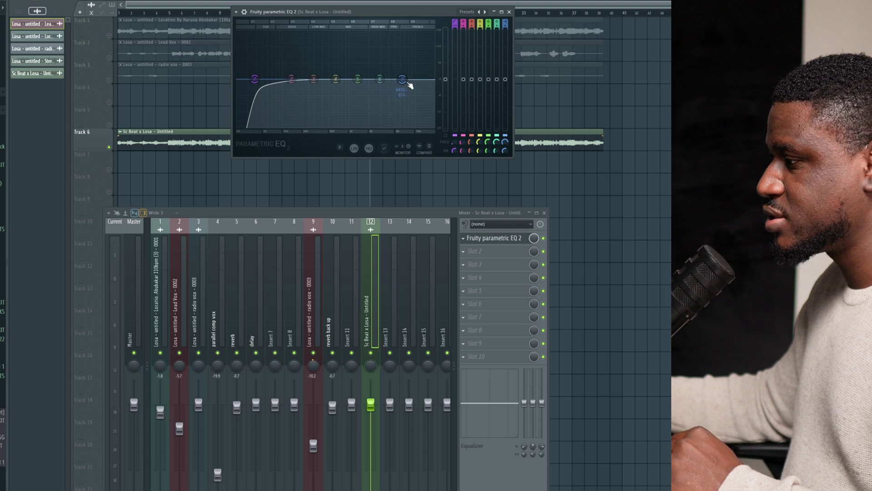
- Dip EQ bands 3, 6 and 7 slightly while the mix plays, and close the EQ
{"action": "key", "text": "space"}
{"action": "left_click_drag", "start_coordinate": [402, 79], "coordinate": [381, 81]}
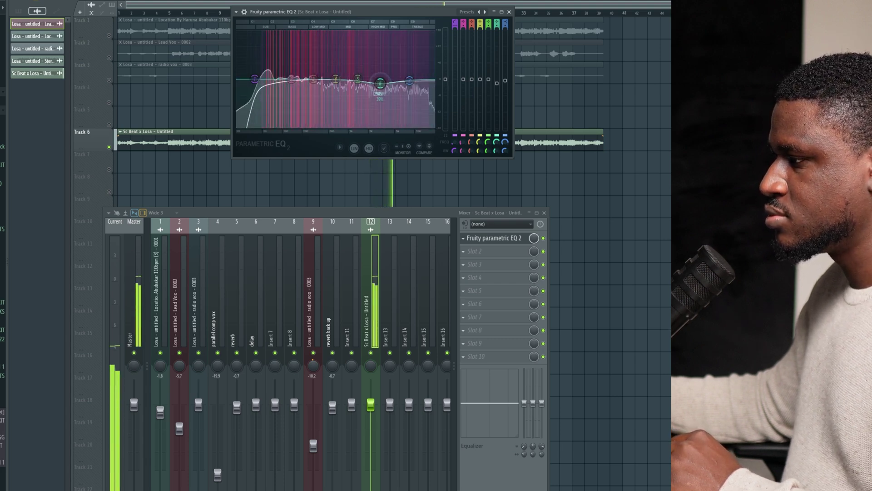
{"action": "left_click_drag", "start_coordinate": [313, 78], "coordinate": [317, 82]}
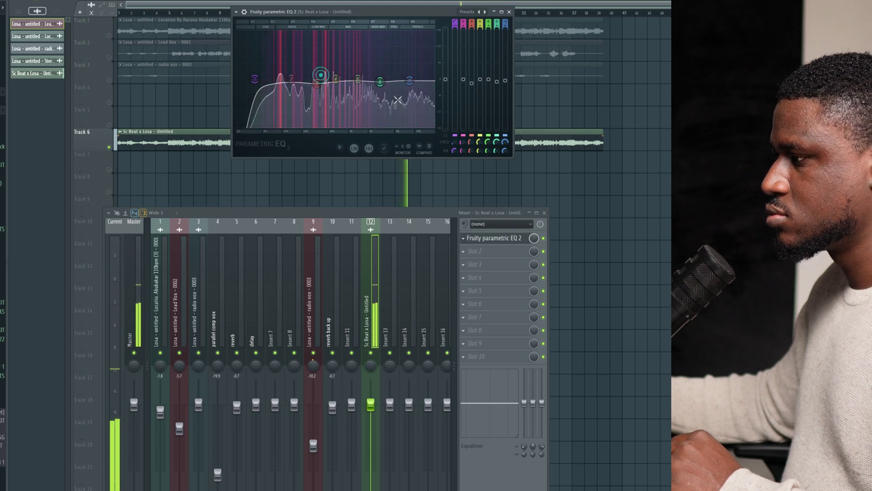
{"action": "left_click", "coordinate": [509, 12]}
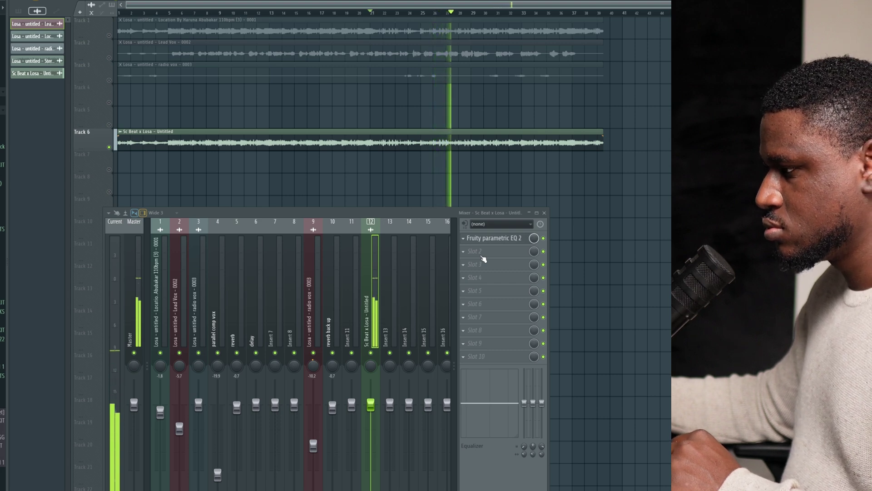
- Replay the mix from around bar 9, stop it, and load Ozone 10 Imager into insert 12's second effect slot
{"action": "left_click", "coordinate": [228, 13]}
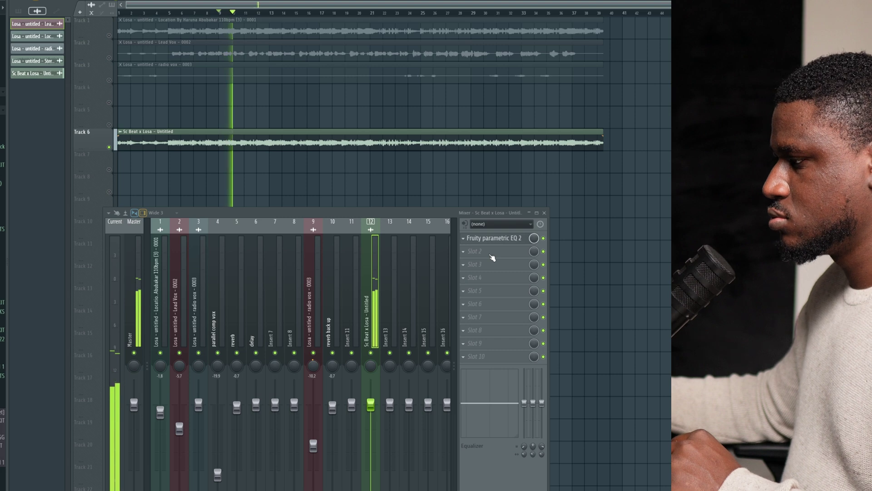
{"action": "key", "text": "space"}
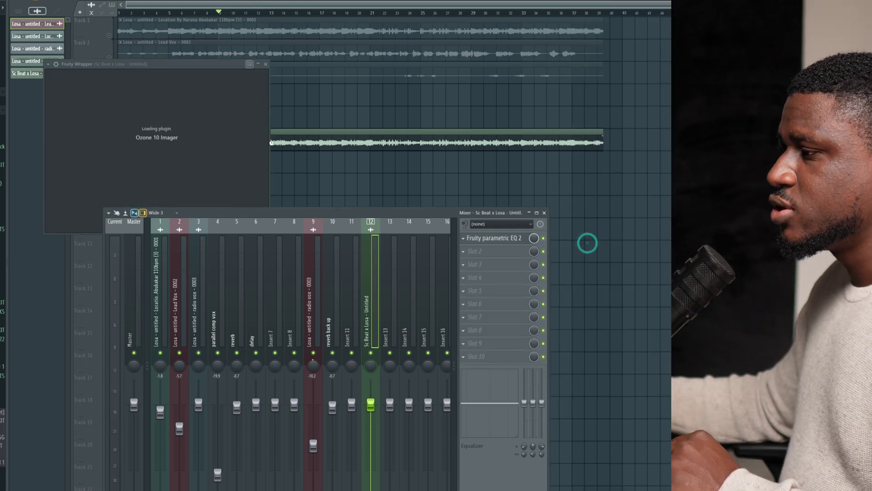
{"action": "left_click_drag", "start_coordinate": [269, 68], "coordinate": [353, 17]}
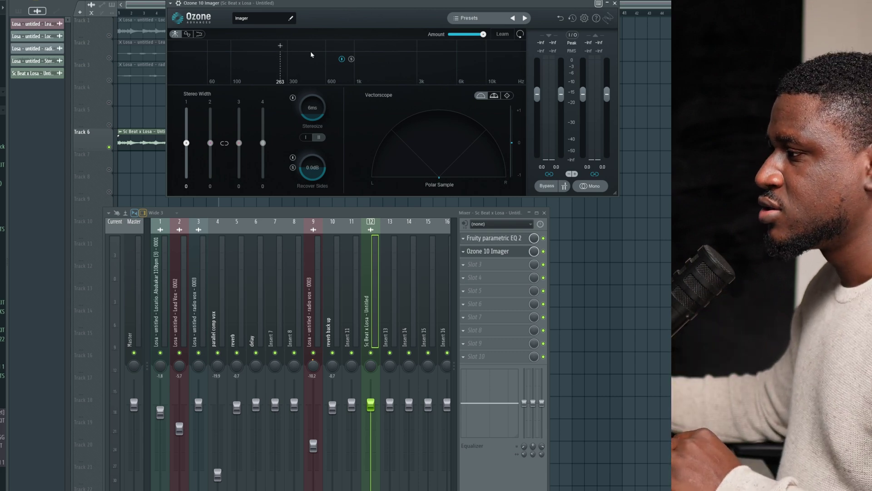
- Browse the Imager presets and apply Enhanced Space
{"action": "left_click", "coordinate": [456, 18]}
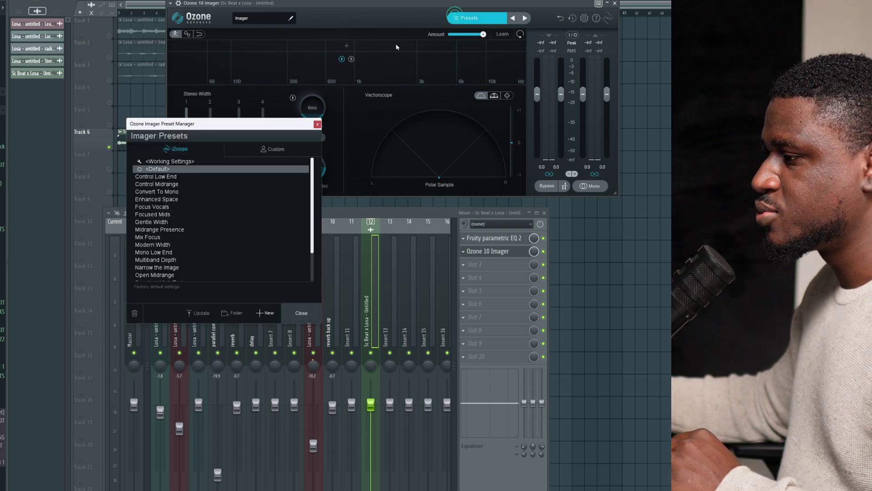
{"action": "scroll", "coordinate": [177, 244], "scroll_direction": "down", "scroll_amount": 3}
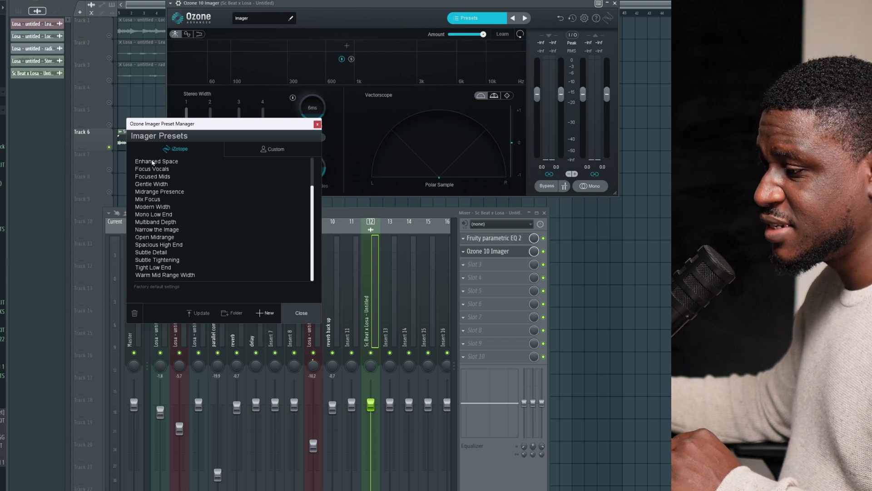
{"action": "scroll", "coordinate": [178, 240], "scroll_direction": "up", "scroll_amount": 3}
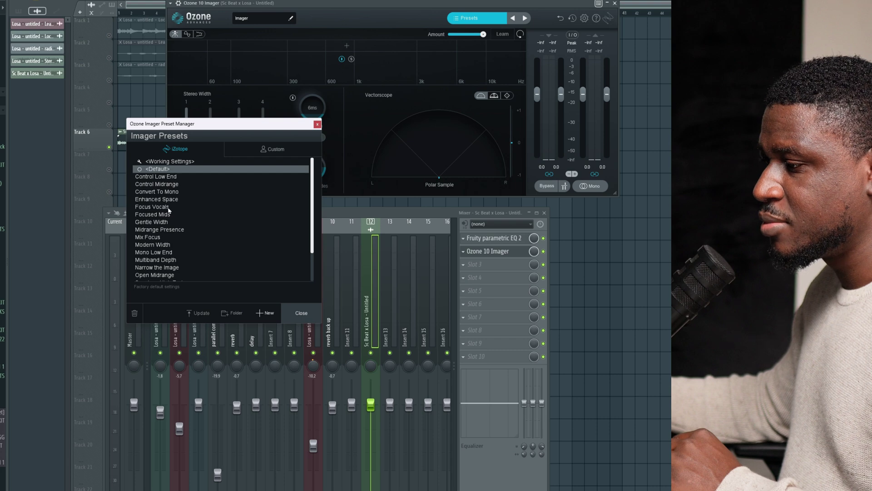
{"action": "left_click", "coordinate": [164, 199]}
{"action": "left_click", "coordinate": [317, 121]}
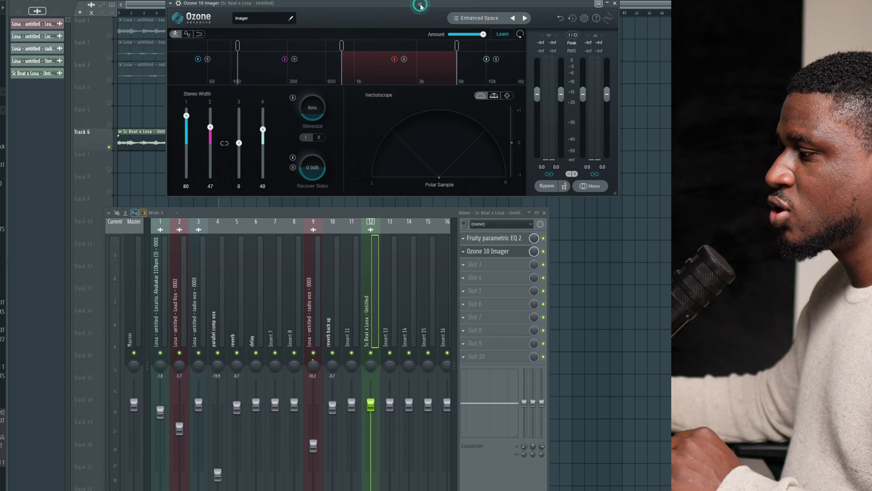
- Raise the Imager's crossover frequencies and set the stereo widths of bands 1 to 4 to -34, -14, 42 and 55 during playback
{"action": "key", "text": "space"}
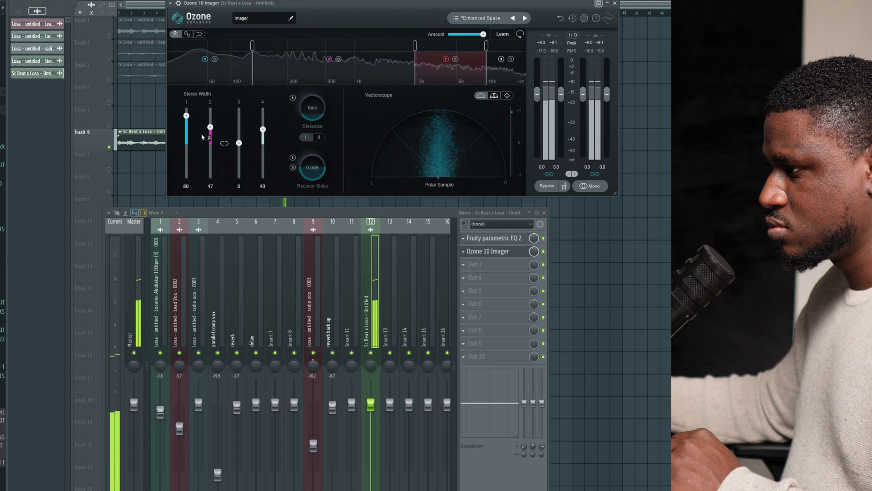
{"action": "key", "text": "space"}
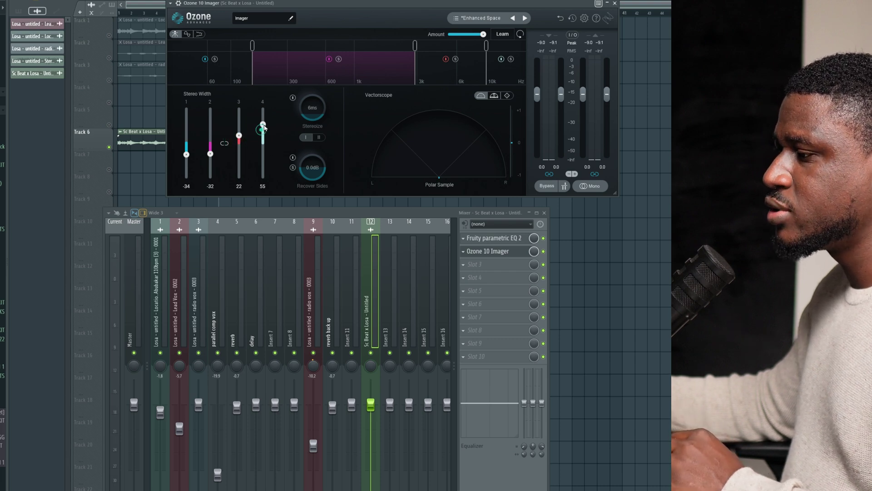
{"action": "left_click_drag", "start_coordinate": [239, 135], "coordinate": [239, 128]}
{"action": "key", "text": "space"}
{"action": "left_click_drag", "start_coordinate": [210, 153], "coordinate": [211, 148]}
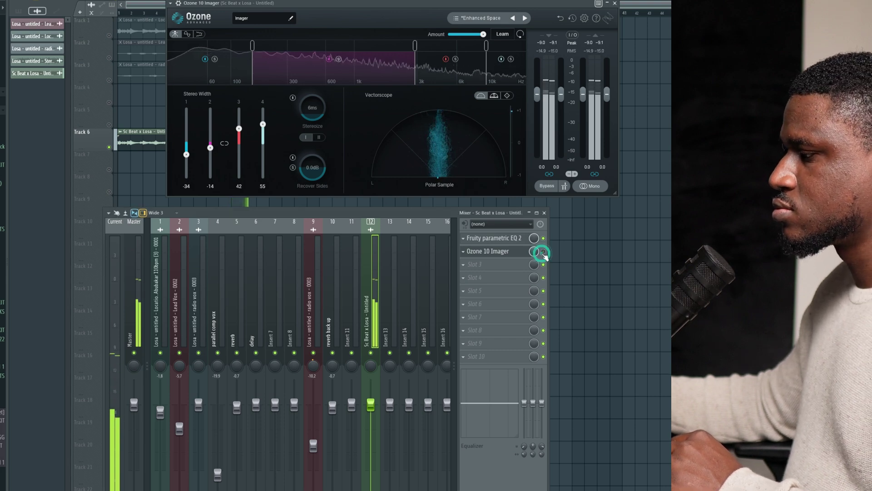
- Compare the mix with and without the Imager, and lower the crossover between bands 2 and 3 to about 2.2 kHz
{"action": "left_click", "coordinate": [544, 253]}
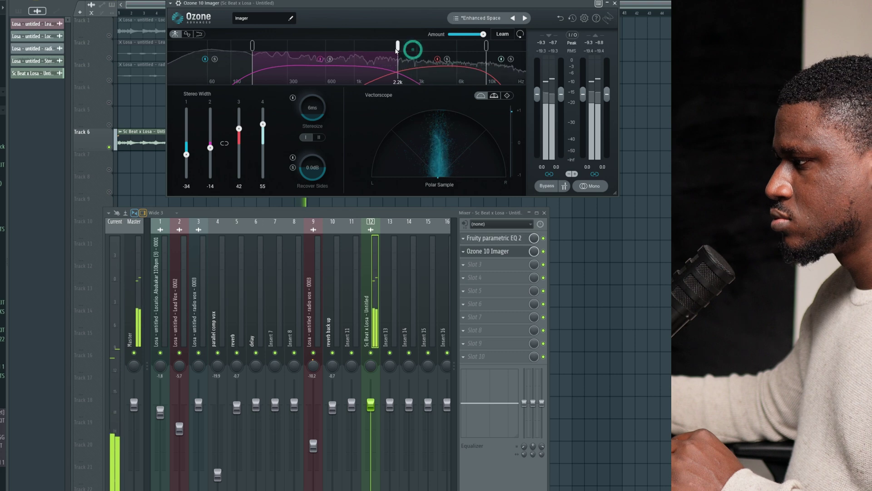
{"action": "left_click_drag", "start_coordinate": [395, 51], "coordinate": [396, 51]}
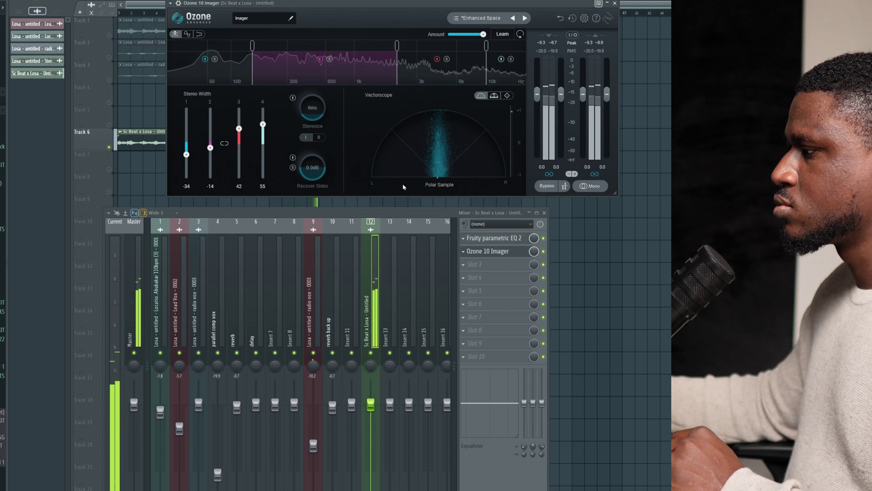
{"action": "key", "text": "space"}
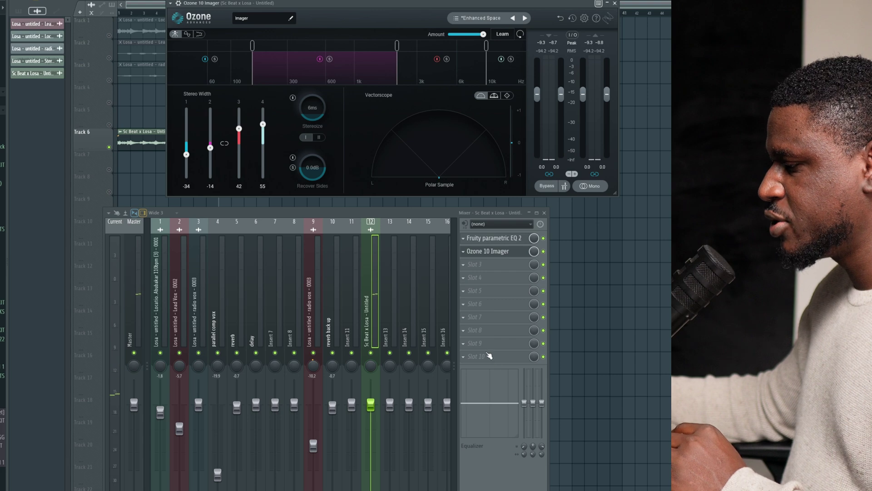
- Load Youlean Loudness Meter 2 into insert 12's tenth effect slot and move its window beside the Imager
{"action": "left_click", "coordinate": [488, 356]}
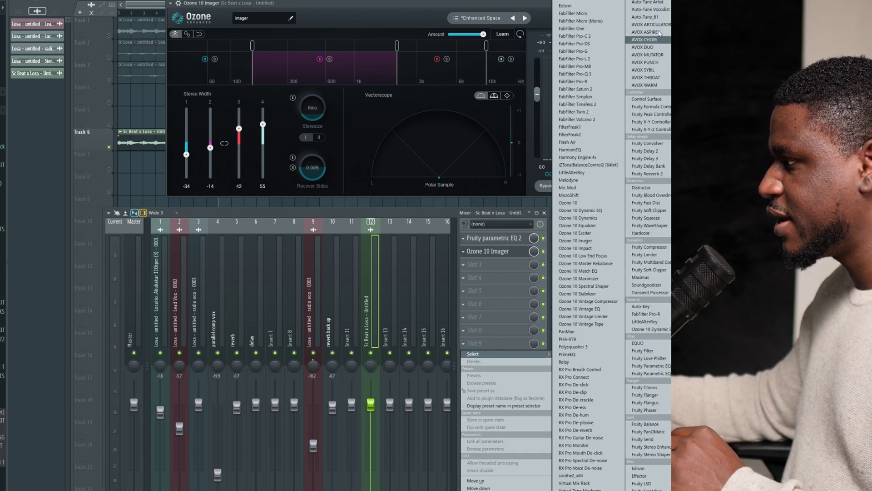
{"action": "left_click", "coordinate": [645, 40]}
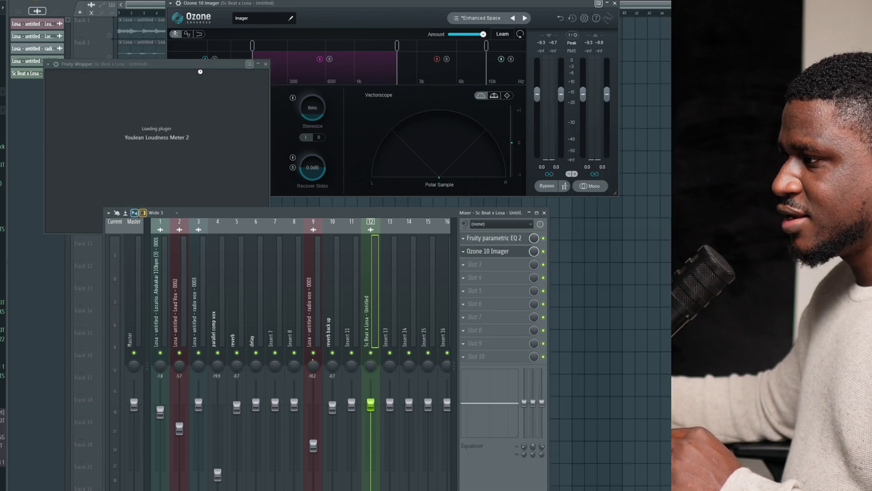
{"action": "left_click_drag", "start_coordinate": [207, 64], "coordinate": [652, 20]}
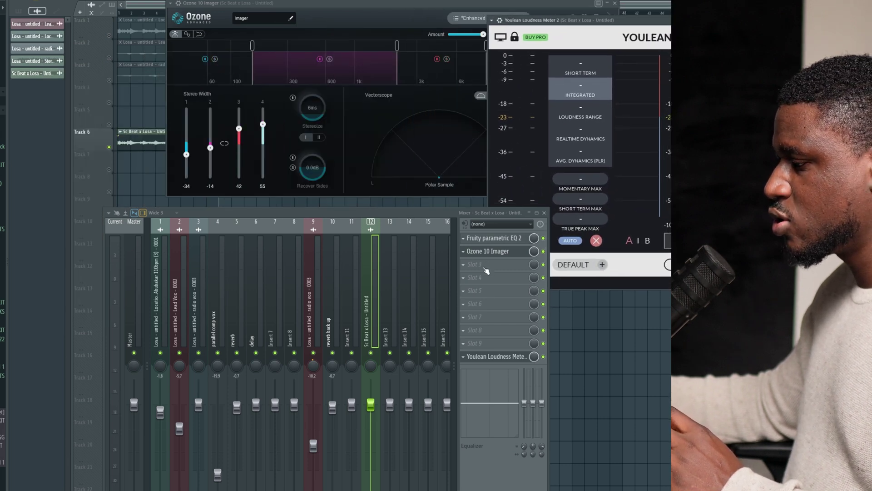
- Load Ozone 10 Maximizer into insert 12's third effect slot and close the mixer
{"action": "left_click", "coordinate": [485, 265]}
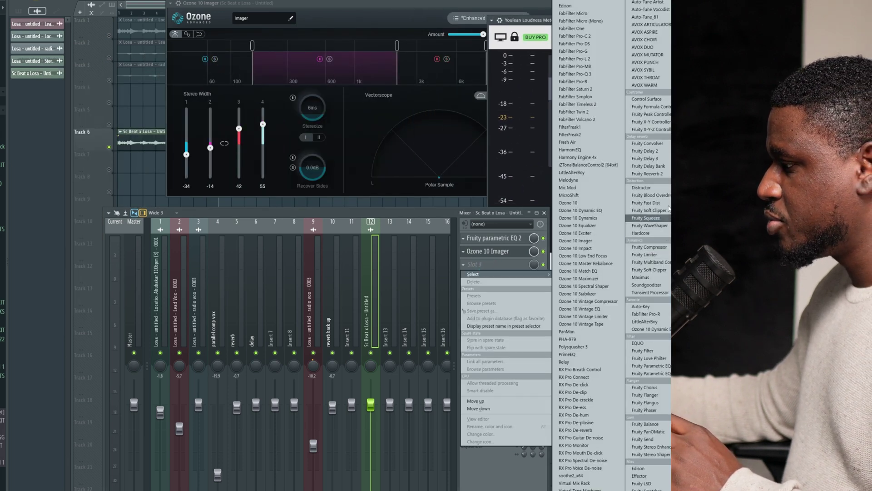
{"action": "left_click", "coordinate": [591, 278]}
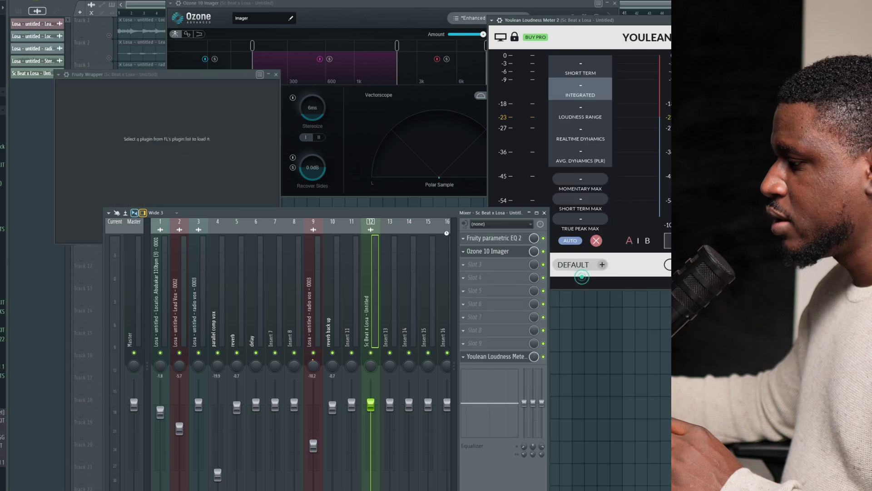
{"action": "left_click_drag", "start_coordinate": [393, 214], "coordinate": [423, 281]}
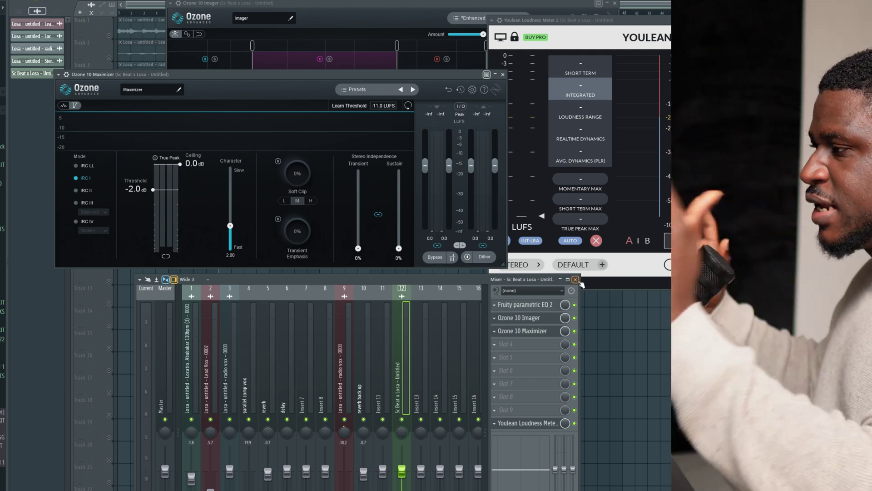
{"action": "left_click", "coordinate": [575, 280]}
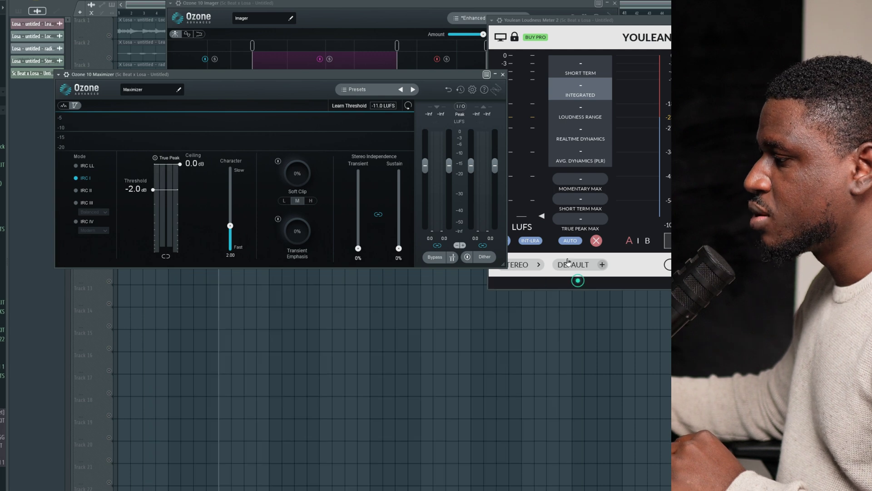
- Check the Maximizer's IRC III and IRC IV style options and set its mode to IRC IV Modern
{"action": "left_click", "coordinate": [416, 73]}
{"action": "left_click", "coordinate": [572, 69]}
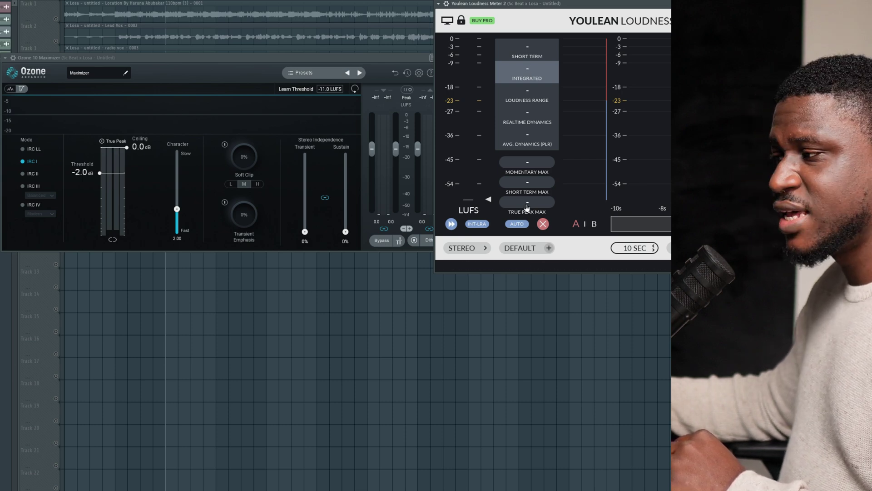
{"action": "left_click", "coordinate": [283, 60]}
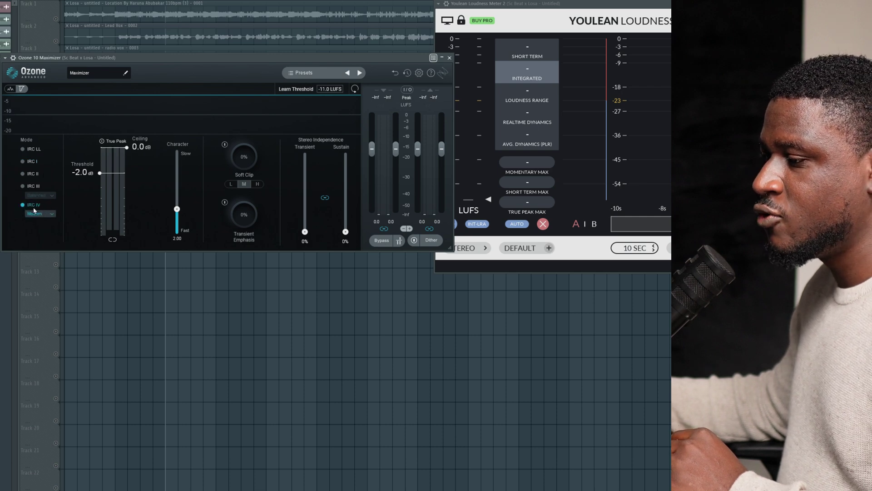
{"action": "left_click", "coordinate": [41, 215]}
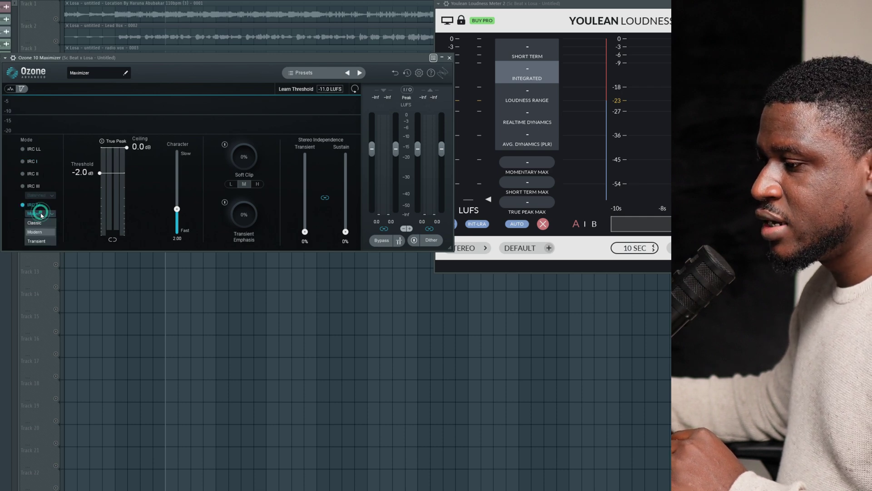
{"action": "left_click", "coordinate": [41, 215]}
{"action": "left_click", "coordinate": [41, 215]}
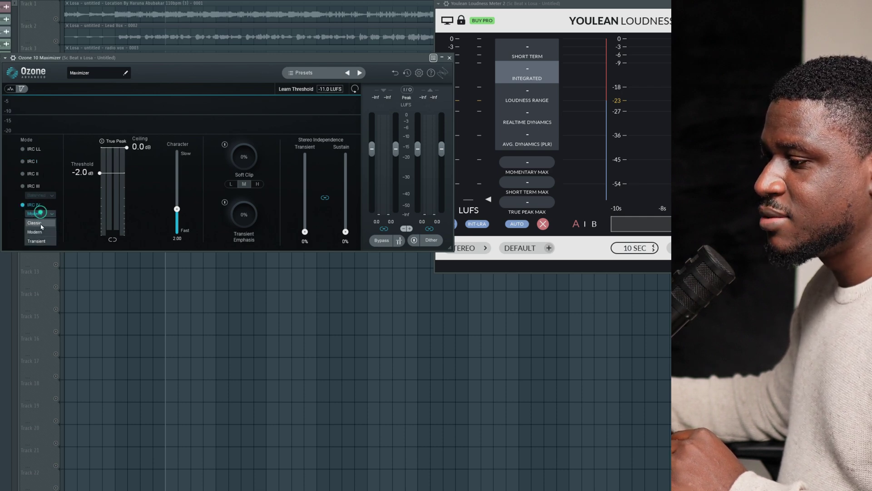
{"action": "left_click", "coordinate": [34, 186]}
{"action": "left_click", "coordinate": [40, 195]}
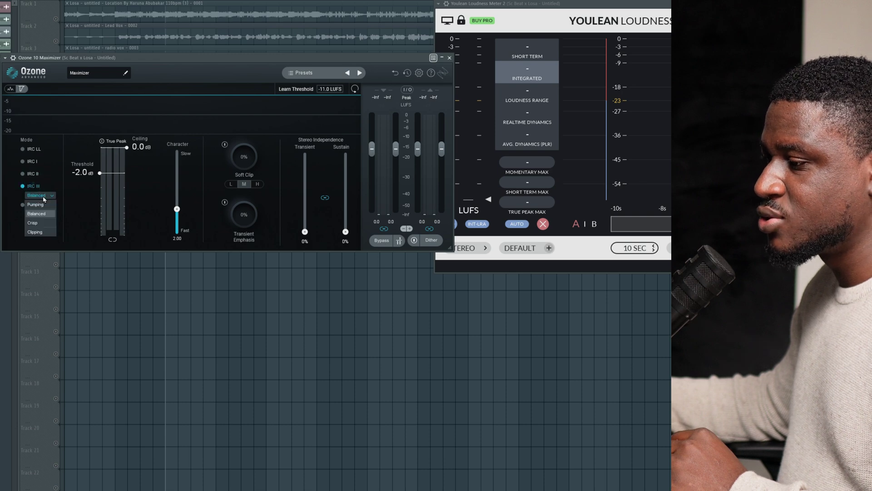
{"action": "left_click", "coordinate": [7, 209]}
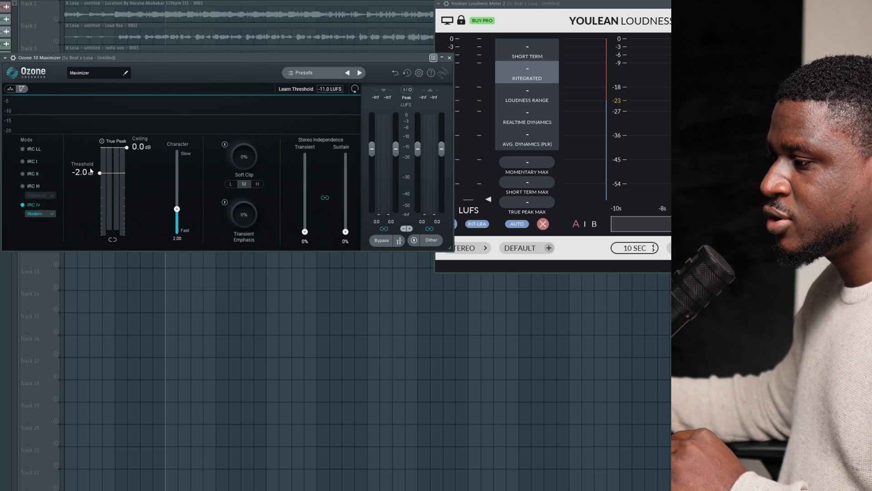
- Set the Maximizer's ceiling to -1.8 dB and lower its threshold to -11.9 dB while the mix plays
{"action": "left_click_drag", "start_coordinate": [120, 198], "coordinate": [123, 209]}
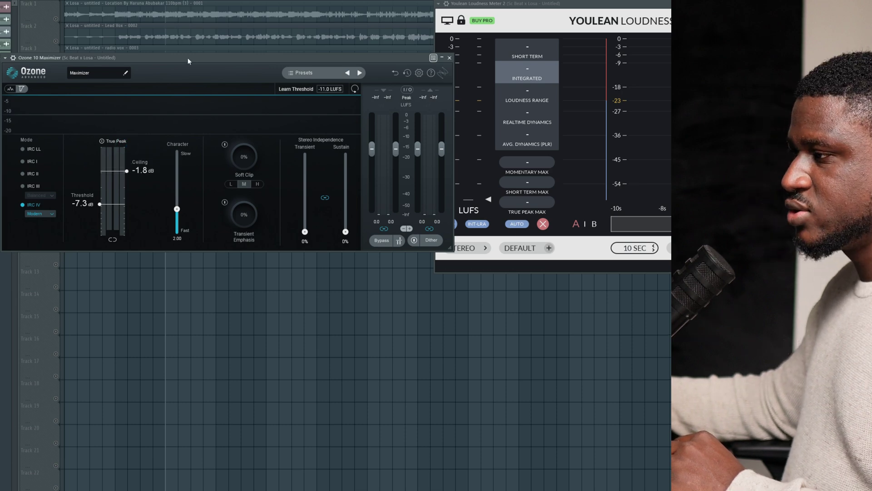
{"action": "mouse_move", "coordinate": [188, 60]}
{"action": "left_mouse_down"}
{"action": "mouse_move", "coordinate": [181, 100]}
{"action": "mouse_move", "coordinate": [175, 59]}
{"action": "left_mouse_up"}
{"action": "key", "text": "space"}
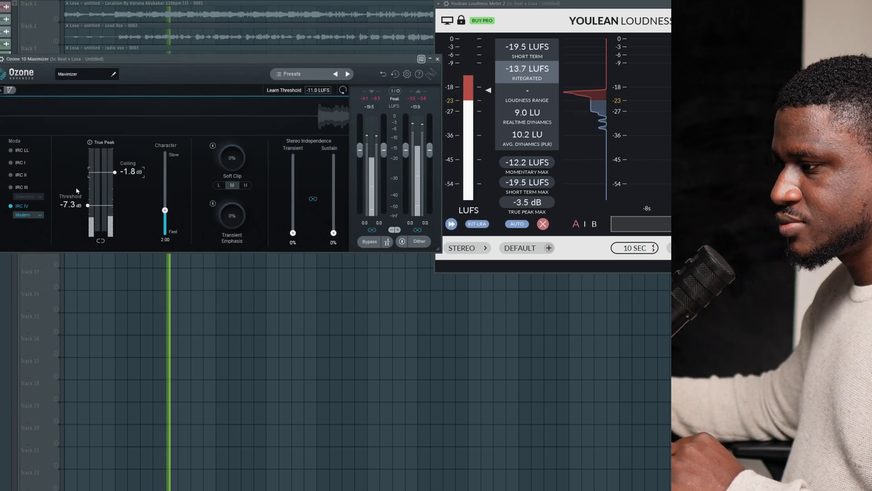
{"action": "mouse_move", "coordinate": [96, 208]}
{"action": "left_mouse_down"}
{"action": "mouse_move", "coordinate": [103, 223]}
{"action": "mouse_move", "coordinate": [110, 209]}
{"action": "left_mouse_up"}
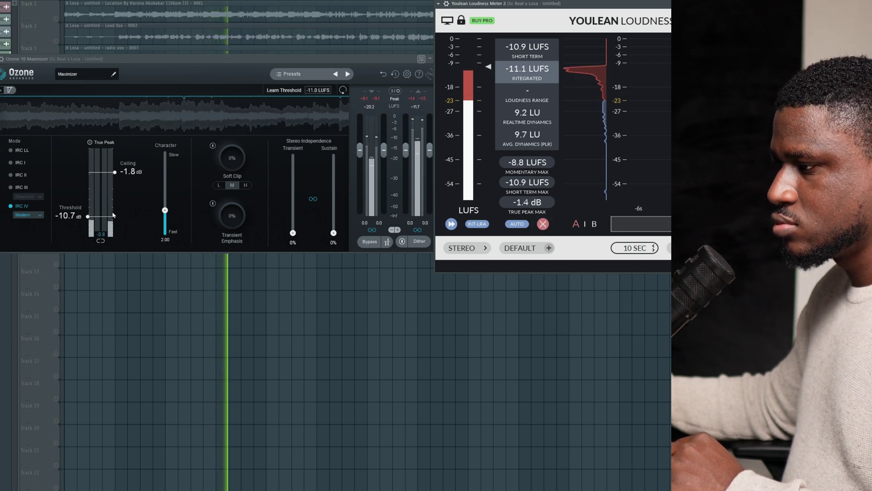
{"action": "left_click_drag", "start_coordinate": [113, 215], "coordinate": [112, 219]}
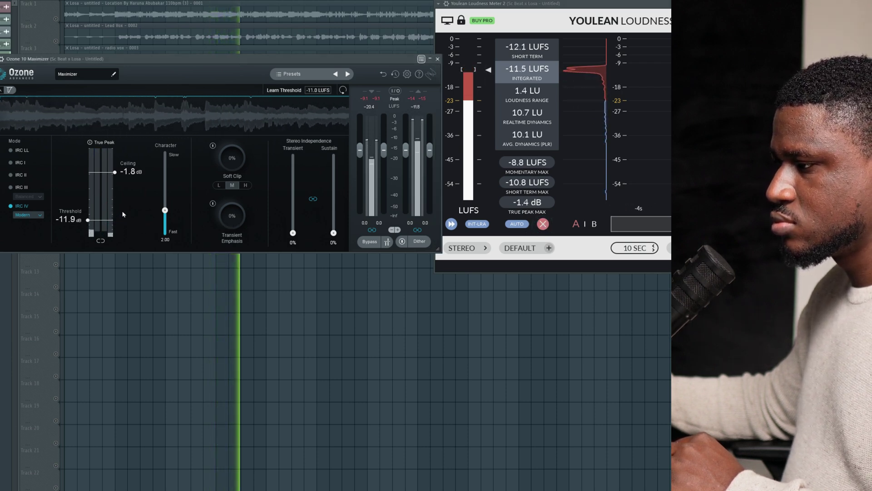
- Clear the loudness meter's measurements during playback, measure the maximized mix again, and close the Maximizer
{"action": "left_click", "coordinate": [543, 224]}
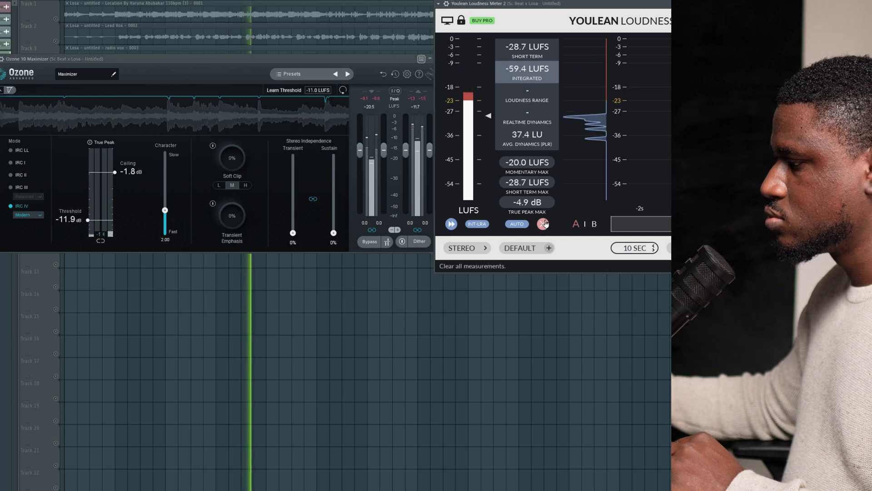
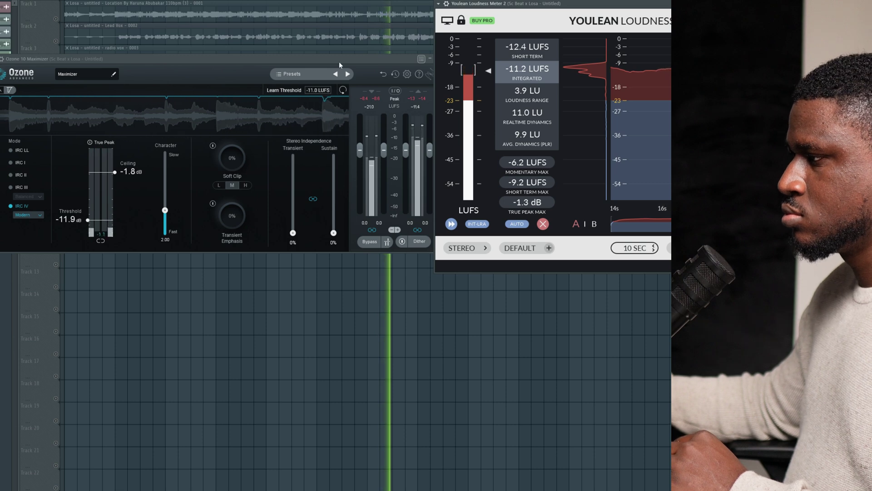
{"action": "left_click_drag", "start_coordinate": [339, 61], "coordinate": [326, 199]}
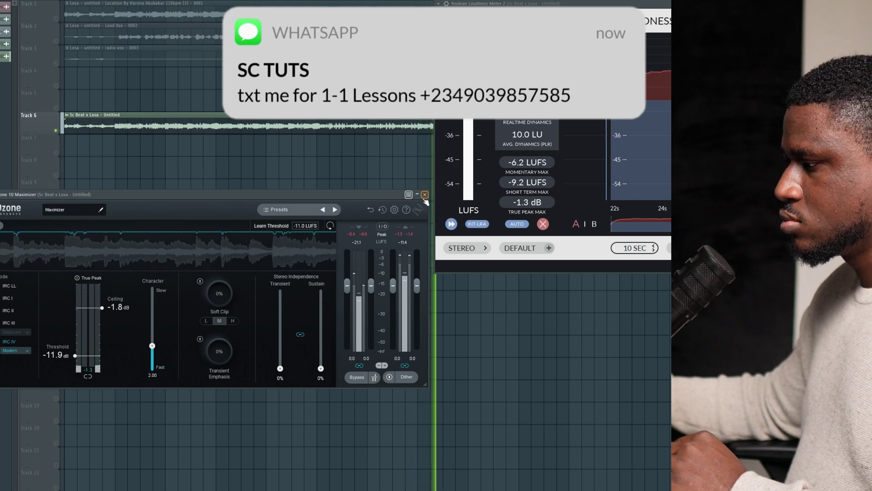
{"action": "left_click", "coordinate": [423, 196]}
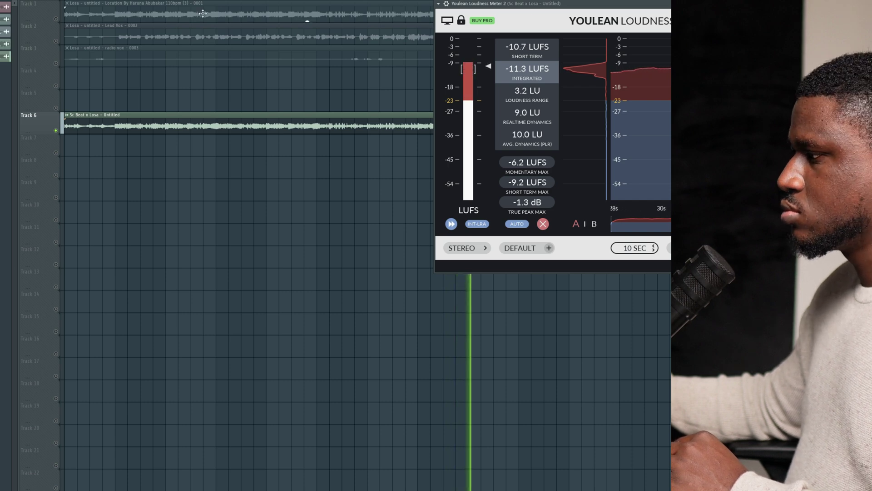
- Move the loudness meter below the Track 6 clip and measure the playing mix from cleared readings
{"action": "left_click", "coordinate": [544, 224]}
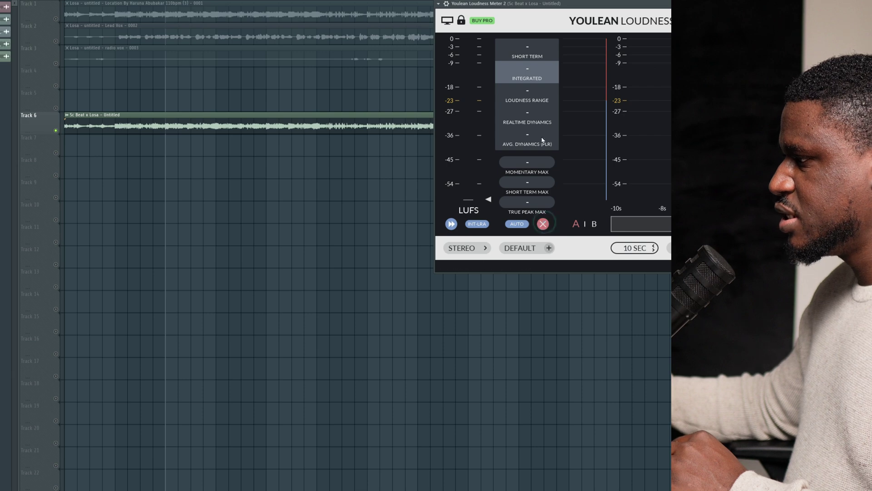
{"action": "left_click_drag", "start_coordinate": [517, 8], "coordinate": [231, 152]}
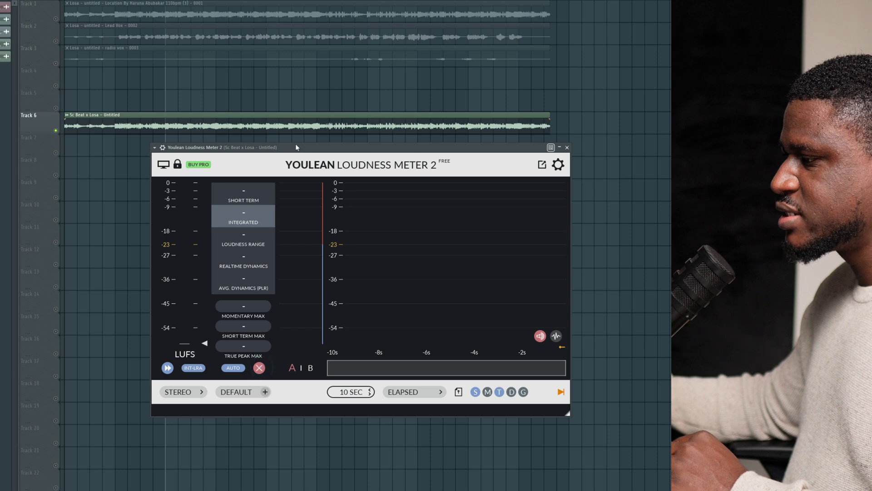
{"action": "key", "text": "space"}
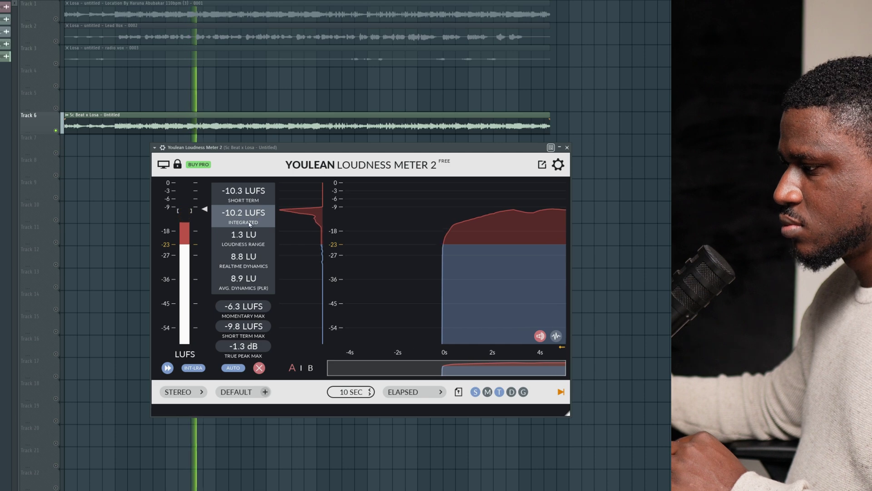
{"action": "left_click", "coordinate": [259, 368]}
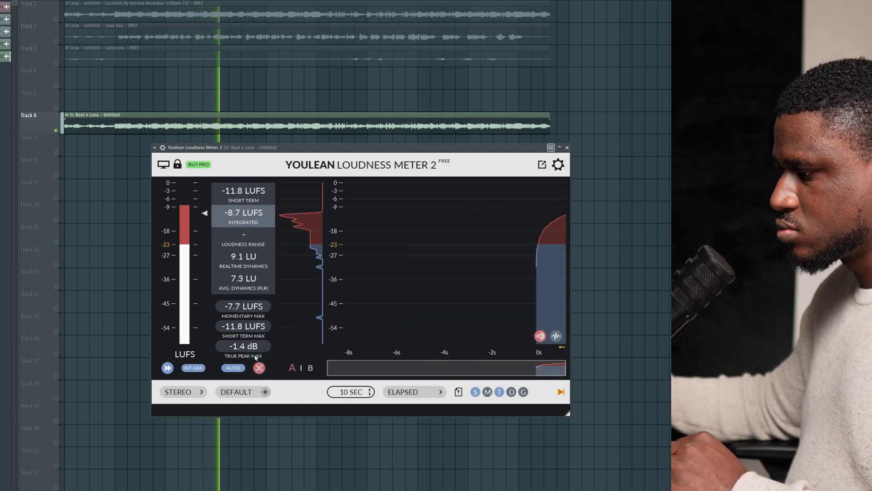
{"action": "key", "text": "space"}
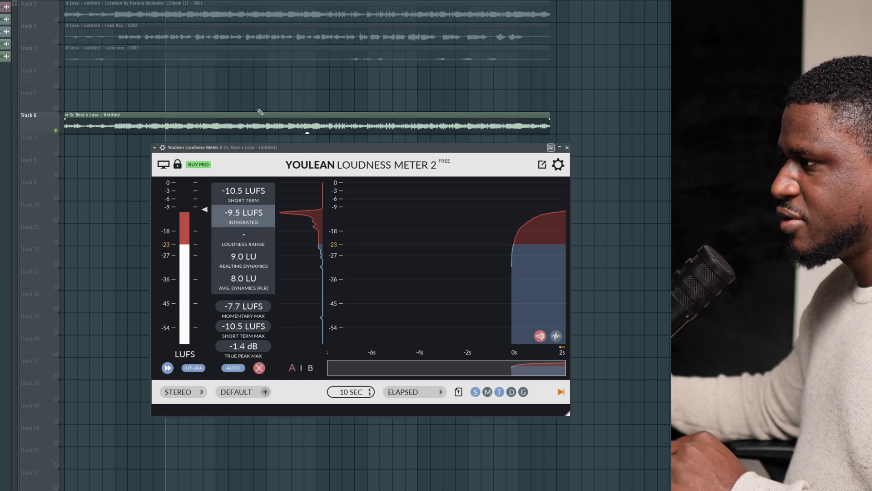
- Show the mixer and review insert 12's Fruity Parametric EQ 2 while the mix plays, then close the equalizer
{"action": "key", "text": "F9"}
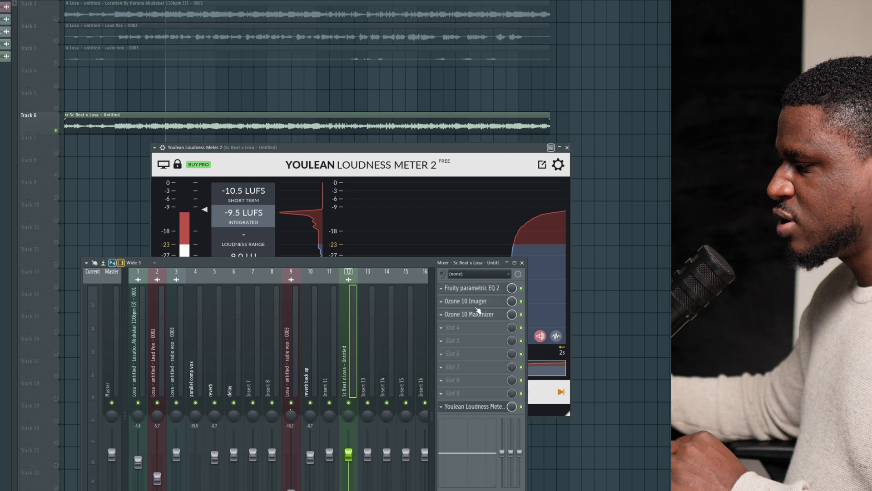
{"action": "left_click", "coordinate": [478, 292]}
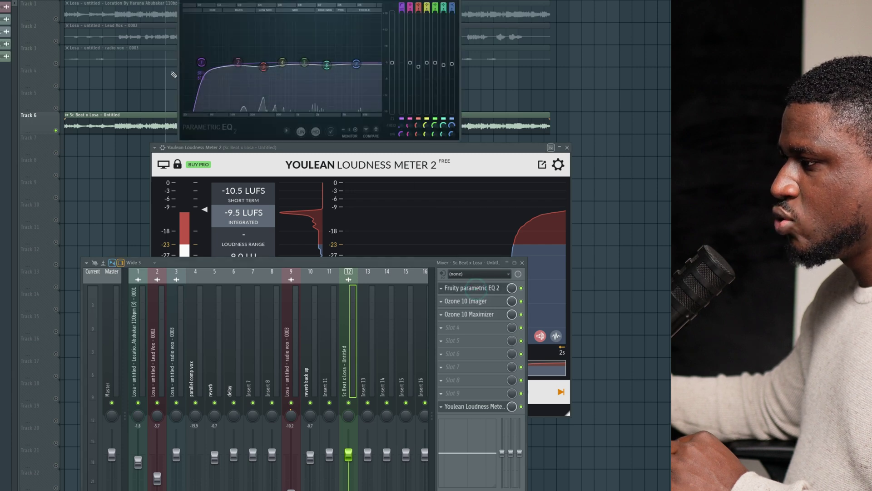
{"action": "key", "text": "space"}
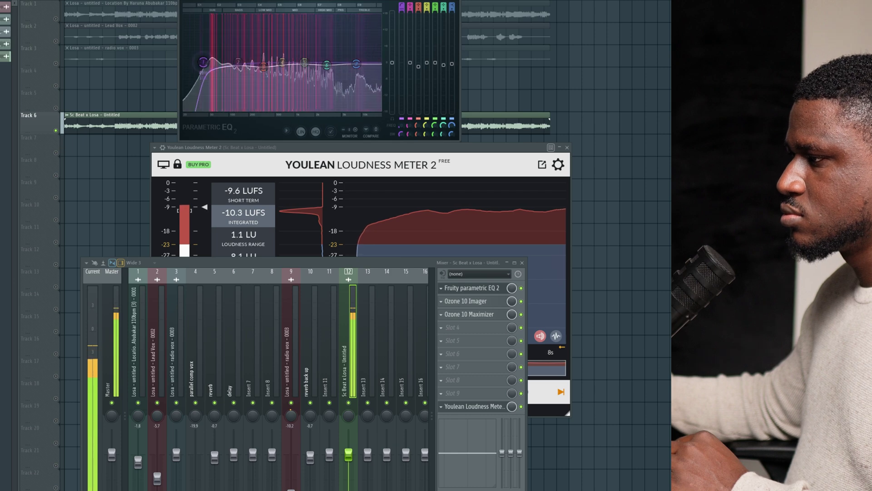
{"action": "left_click", "coordinate": [455, 0]}
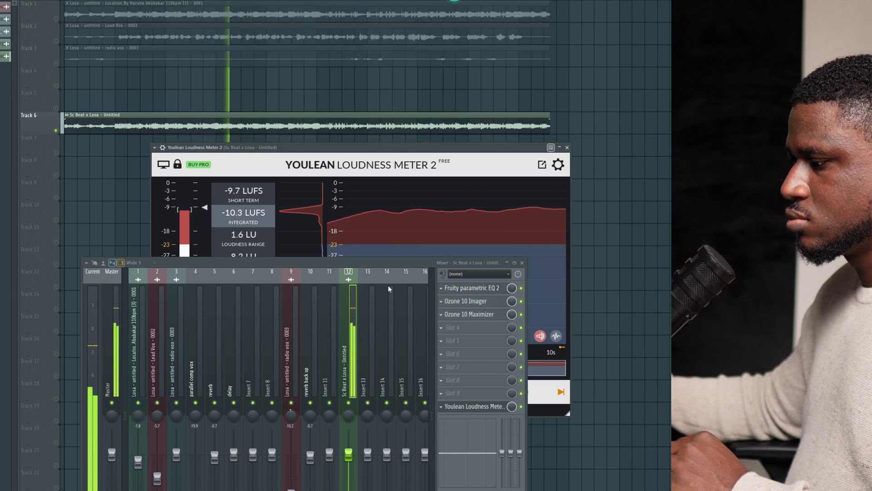
- Move the loudness meter clear of the mixer, measure the mix from cleared readings, then close the meter and stop playback
{"action": "left_click_drag", "start_coordinate": [335, 149], "coordinate": [352, 46]}
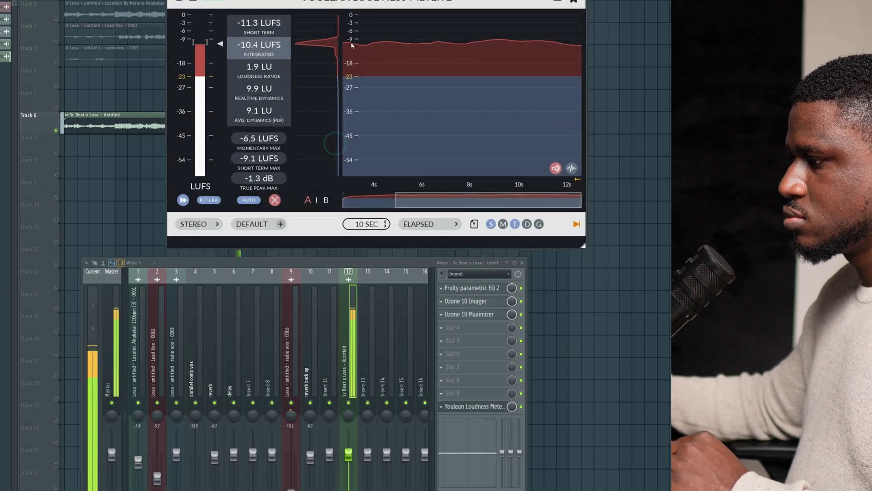
{"action": "left_click", "coordinate": [274, 201]}
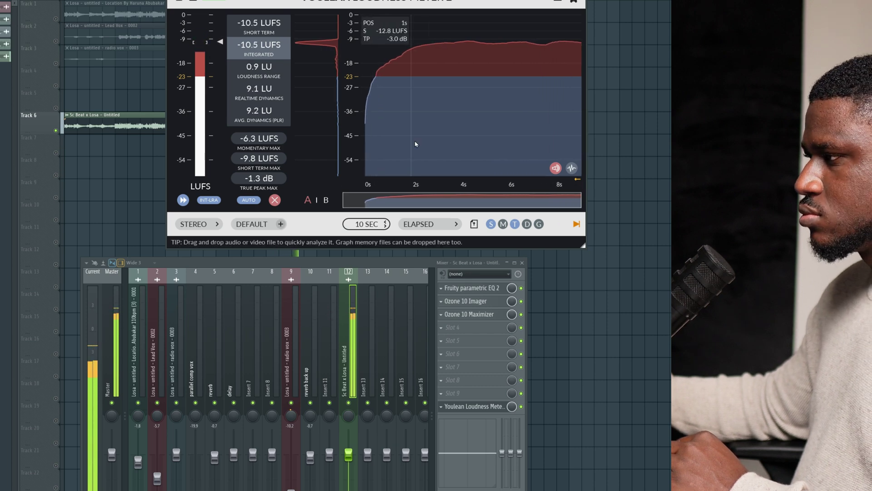
{"action": "key", "text": "Escape"}
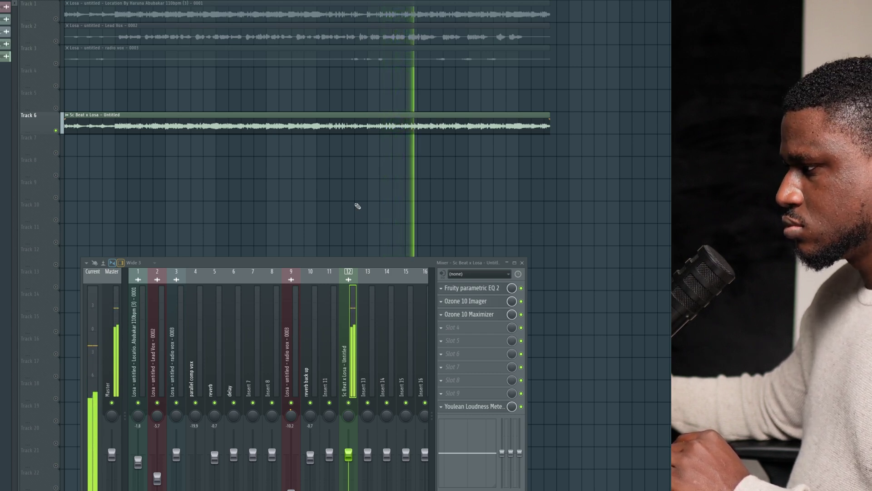
{"action": "key", "text": "space"}
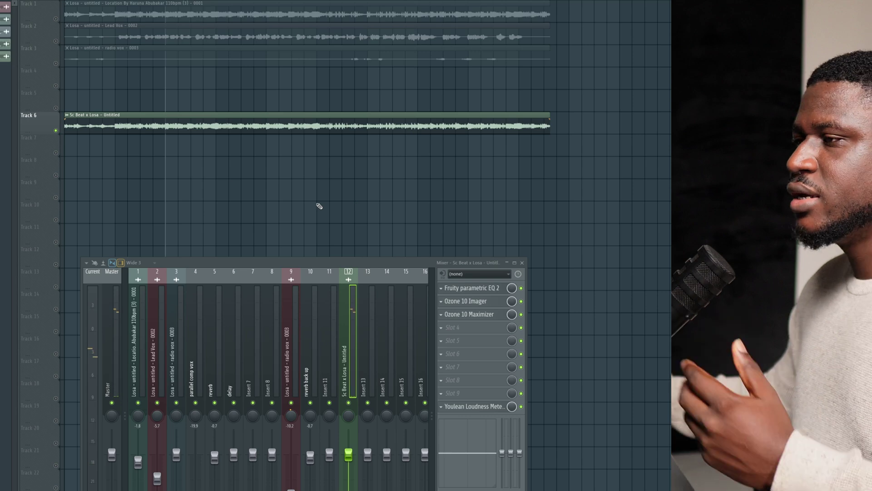